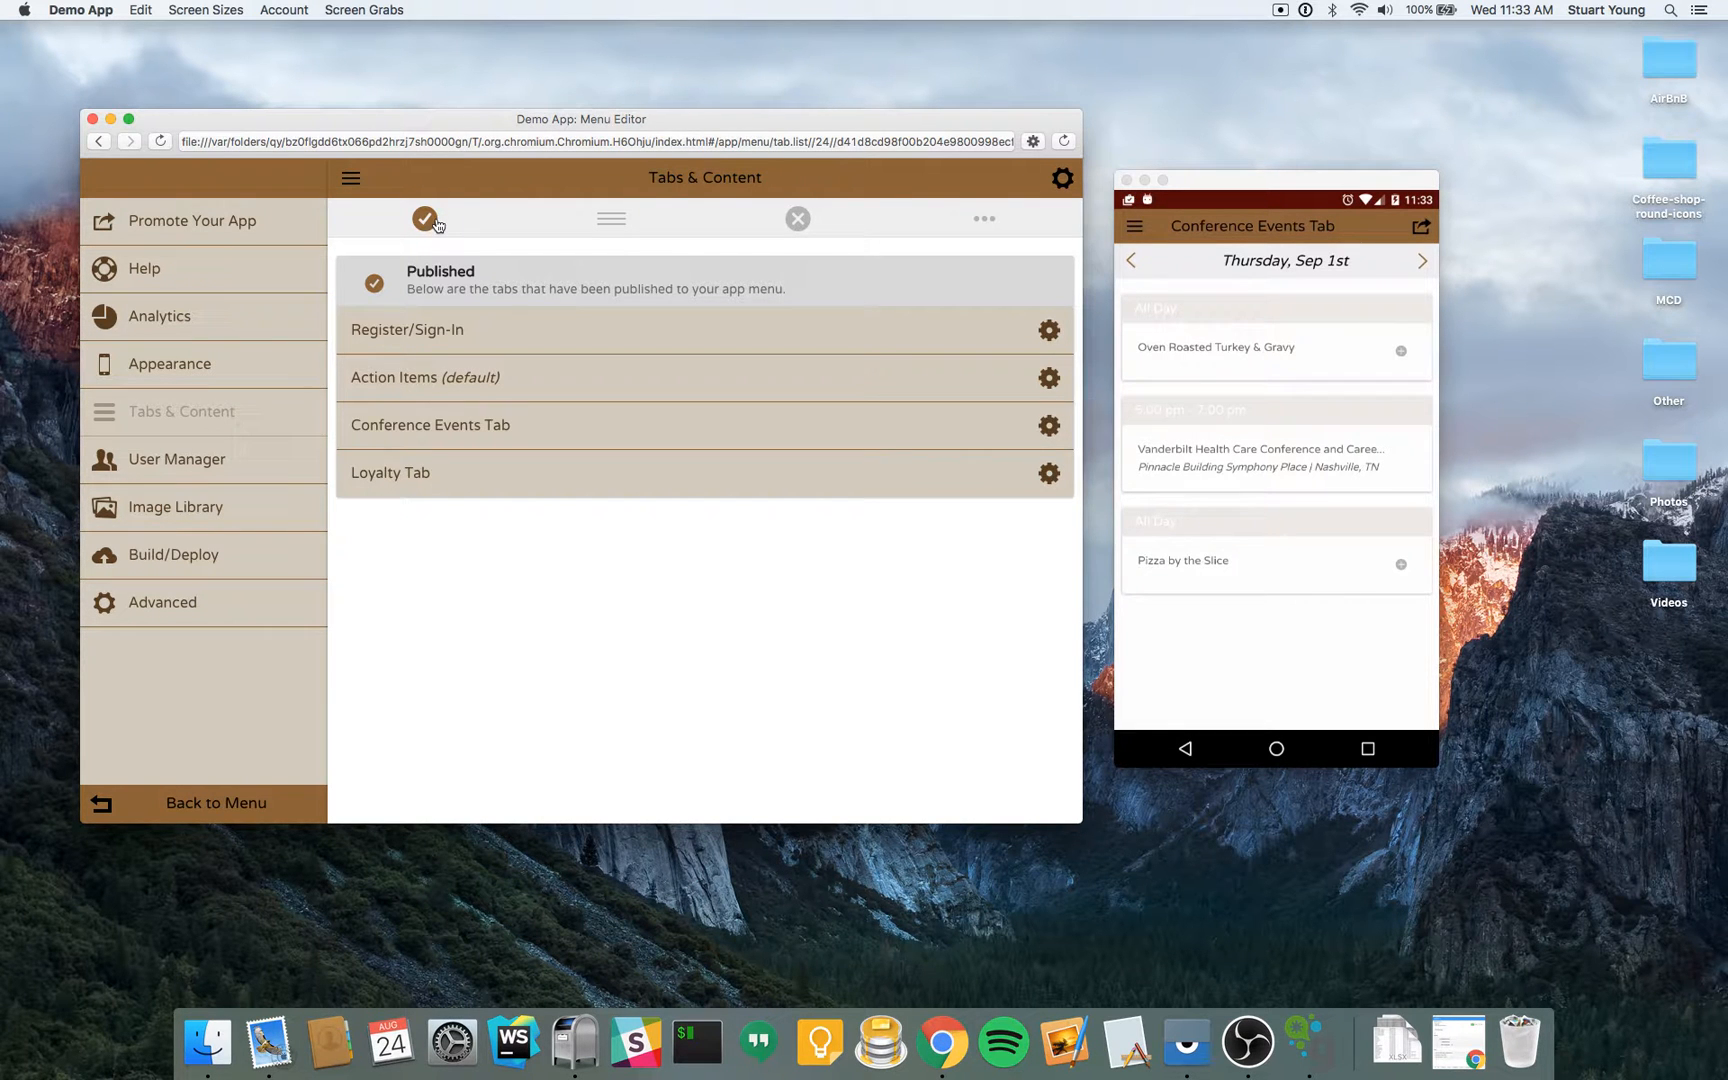
# - Move the Conference Events Tab above Action Items in the app's tab order
pyautogui.click(631, 220)
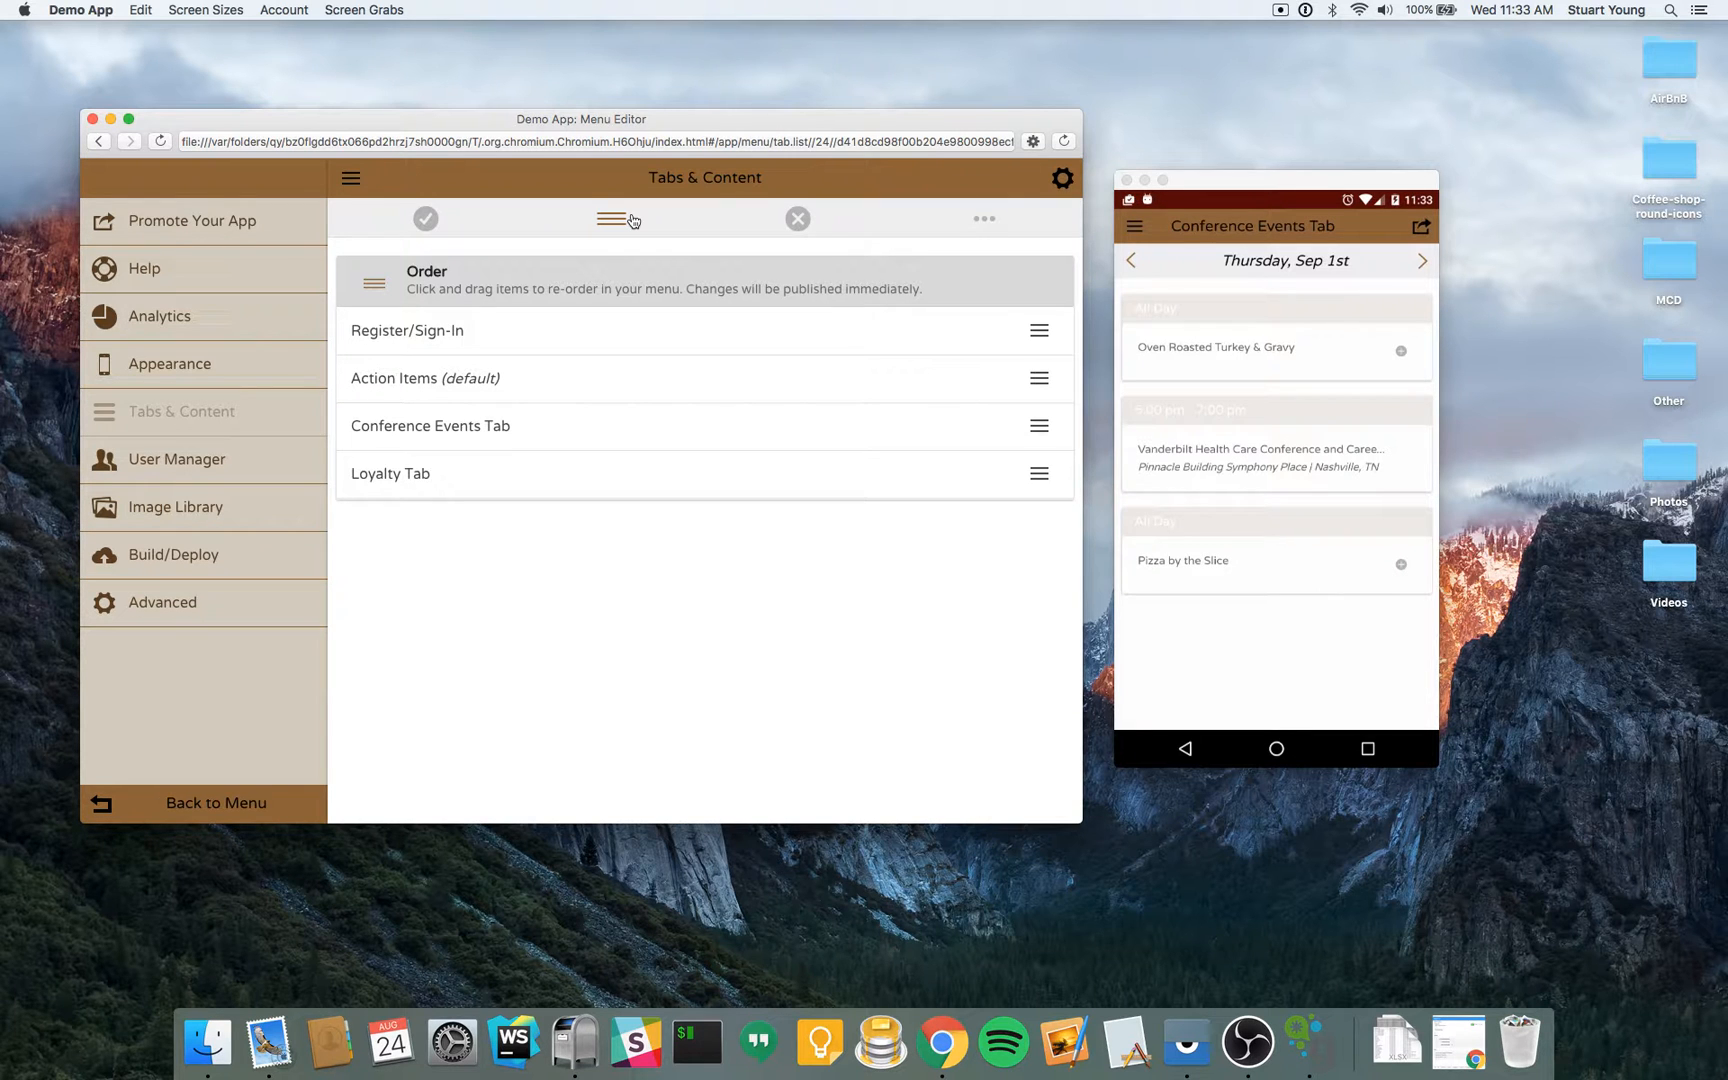
pyautogui.moveTo(1040, 425); pyautogui.dragTo(1042, 380)
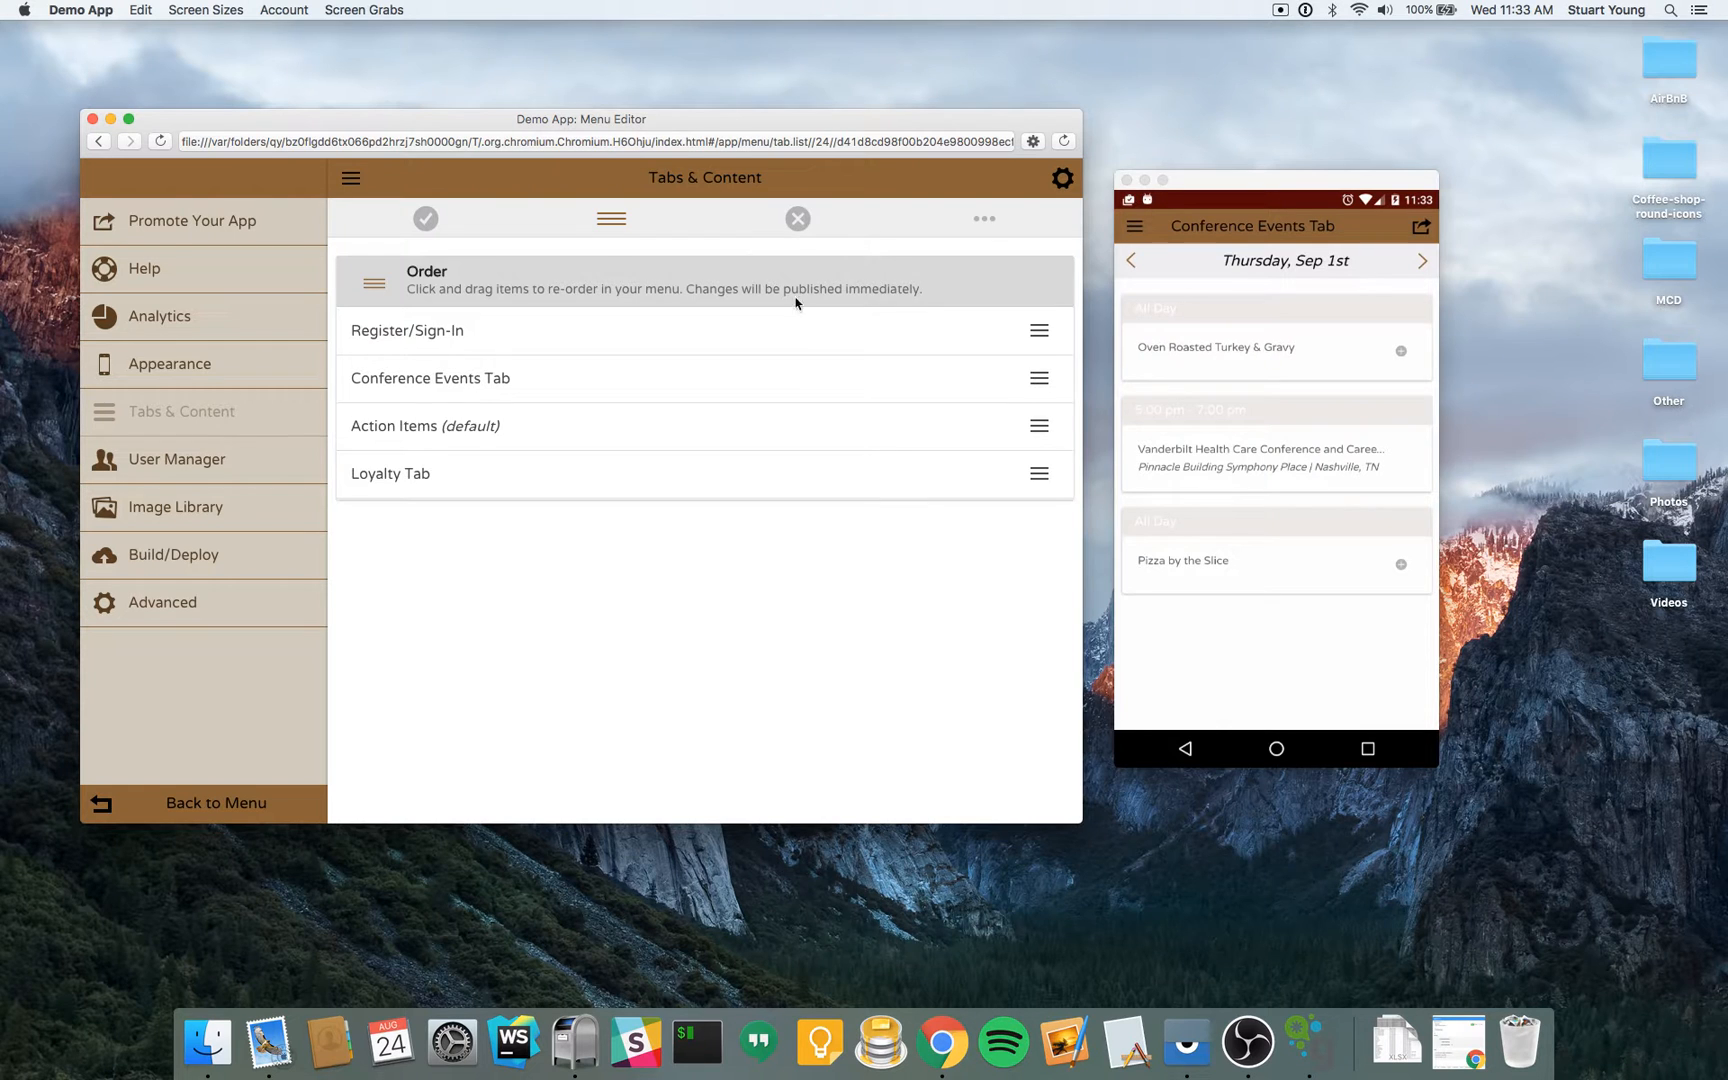
# - Review the unpublished tabs and the footer tab list, and return to the app menu
pyautogui.click(798, 218)
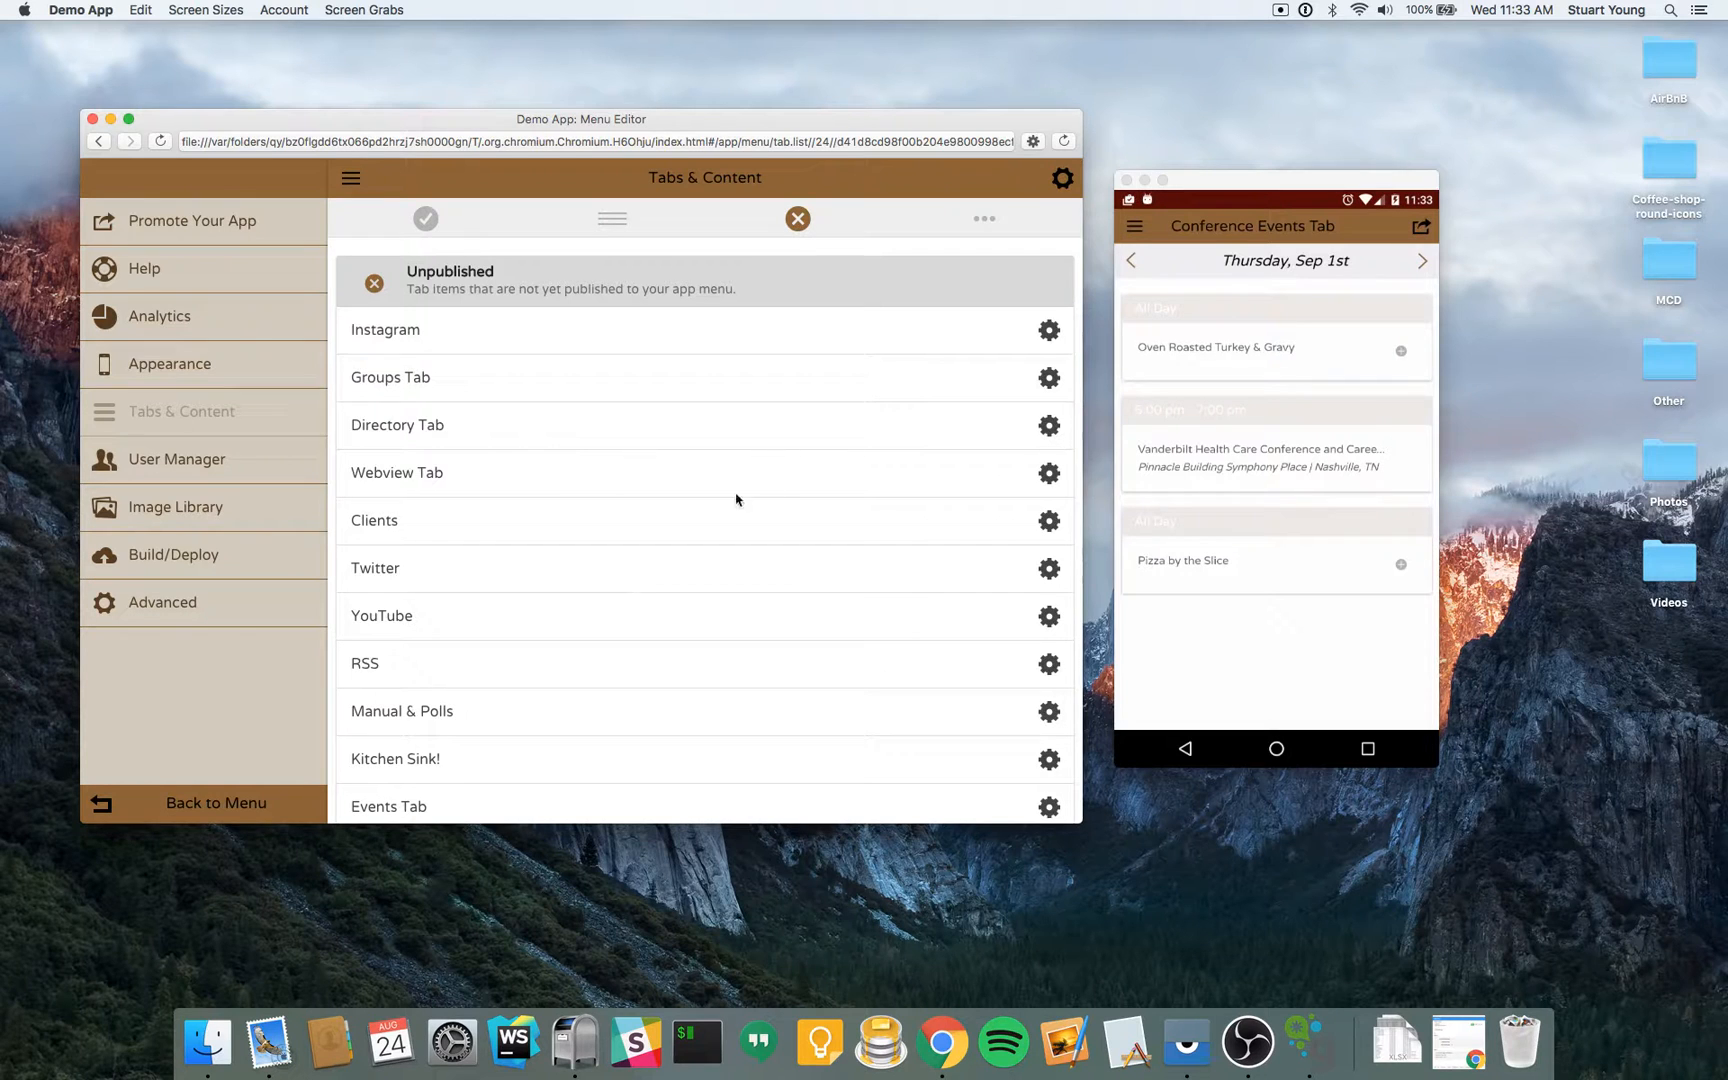
pyautogui.click(985, 218)
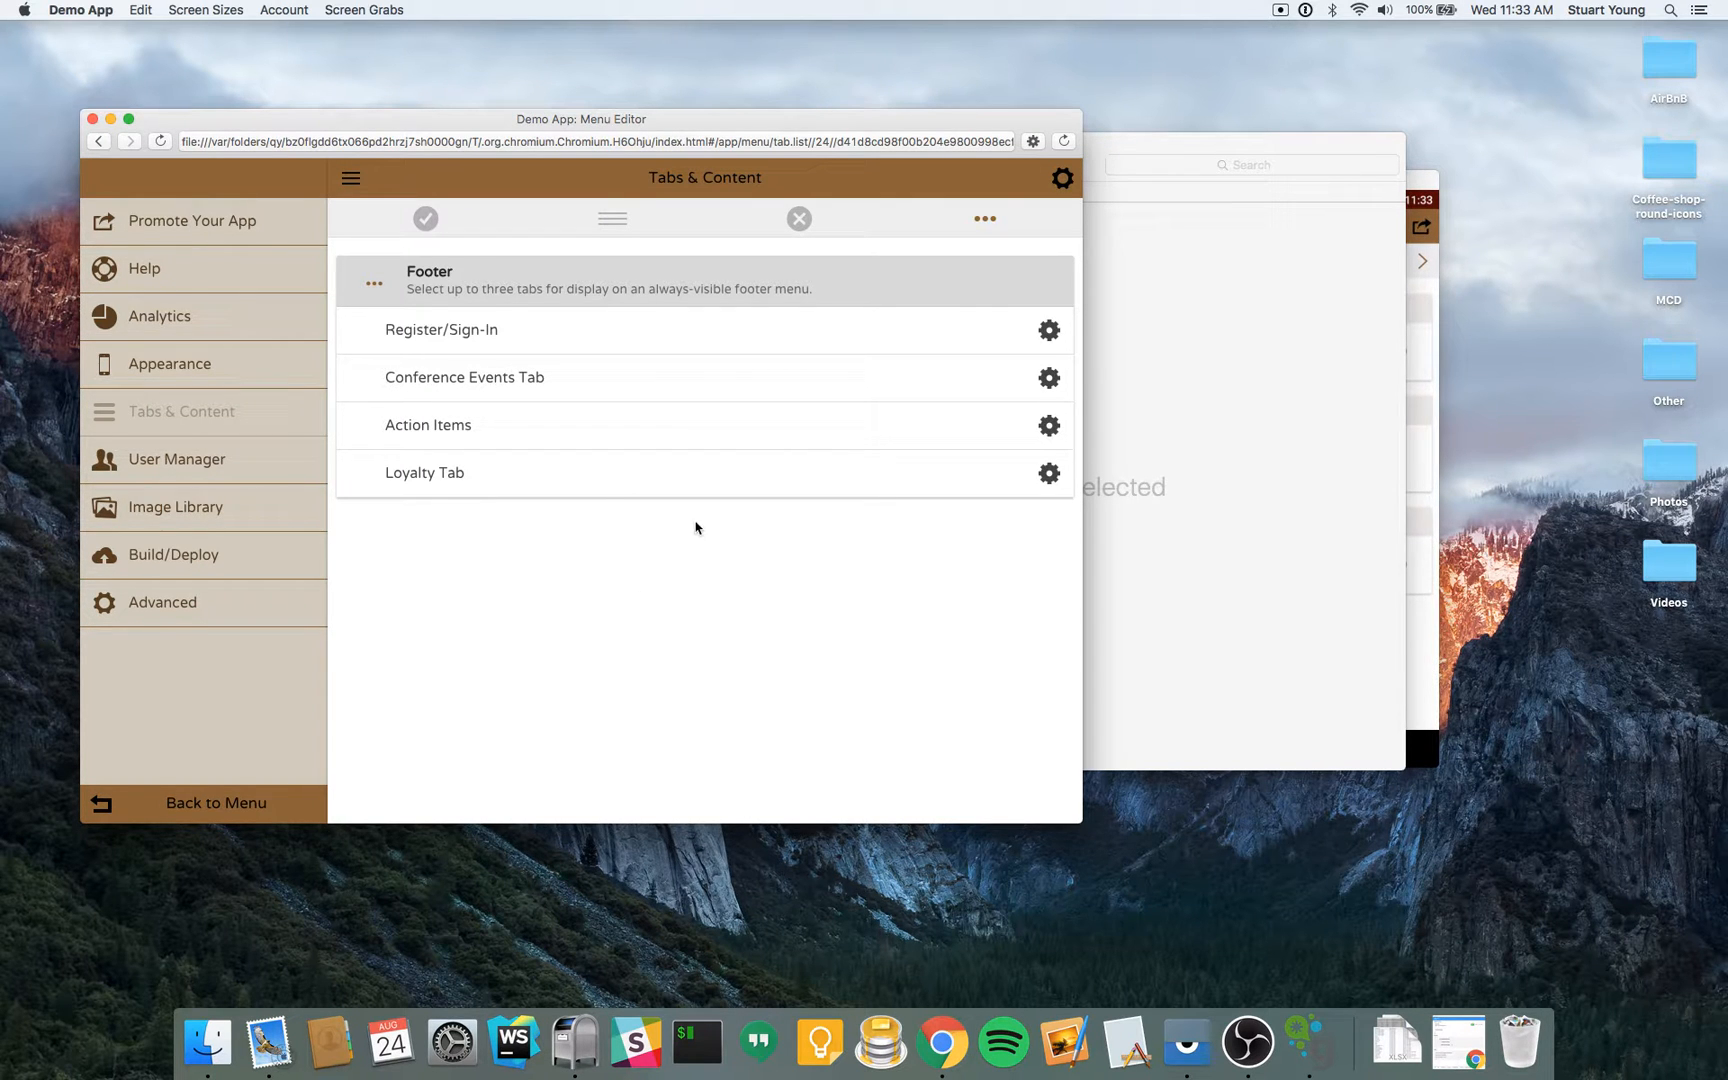
pyautogui.click(803, 220)
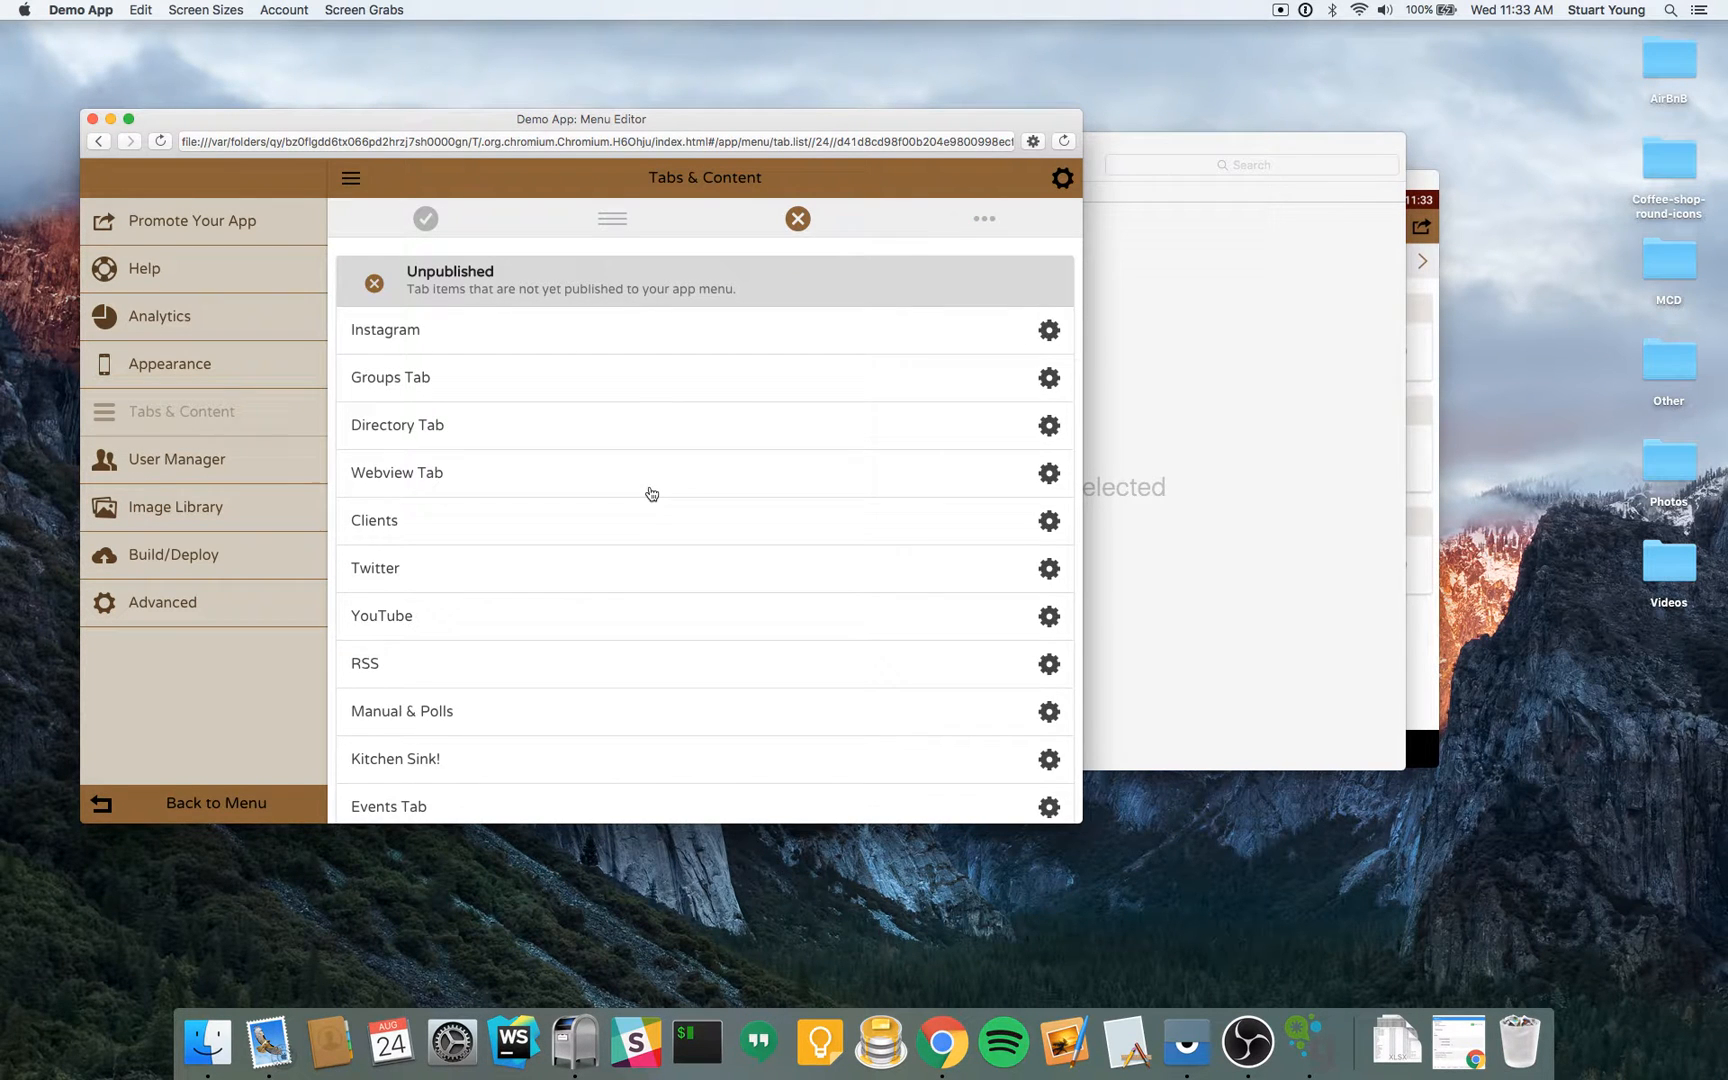
pyautogui.click(197, 806)
pyautogui.scroll(3, 190, 556)
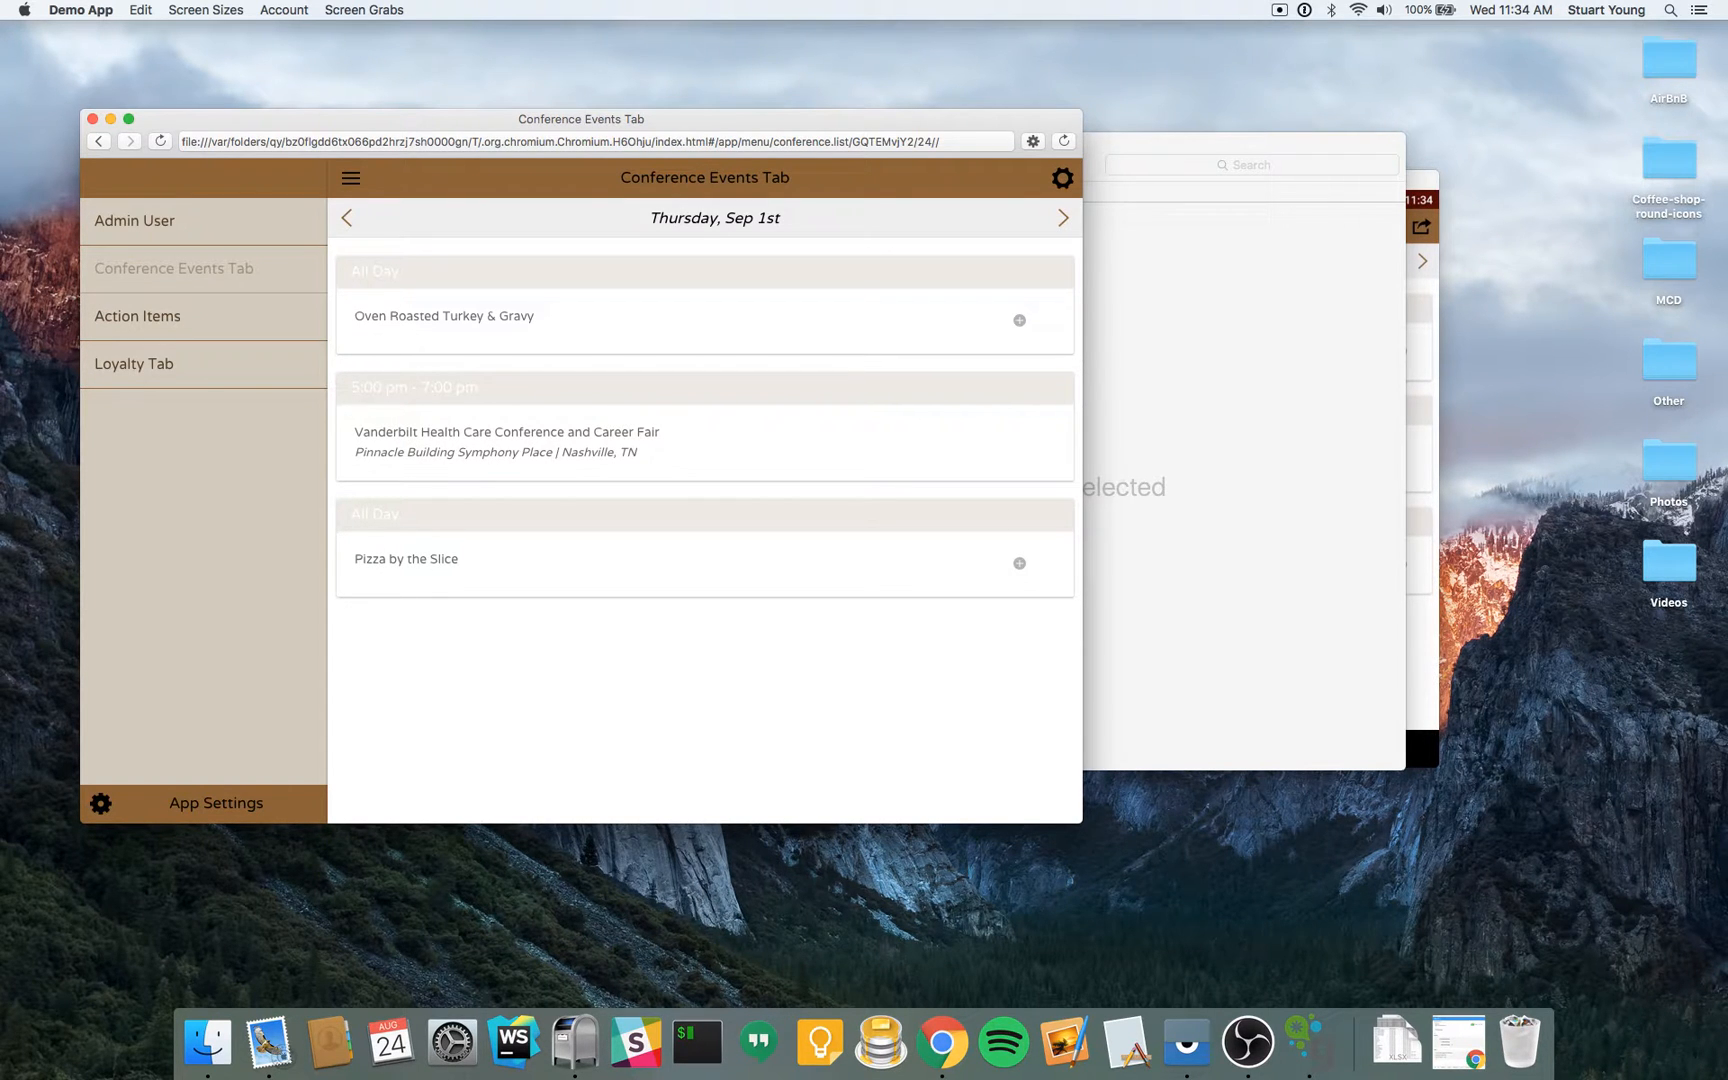
# - Unpublish the Register/Sign-In tab and return to the app menu
pyautogui.click(190, 812)
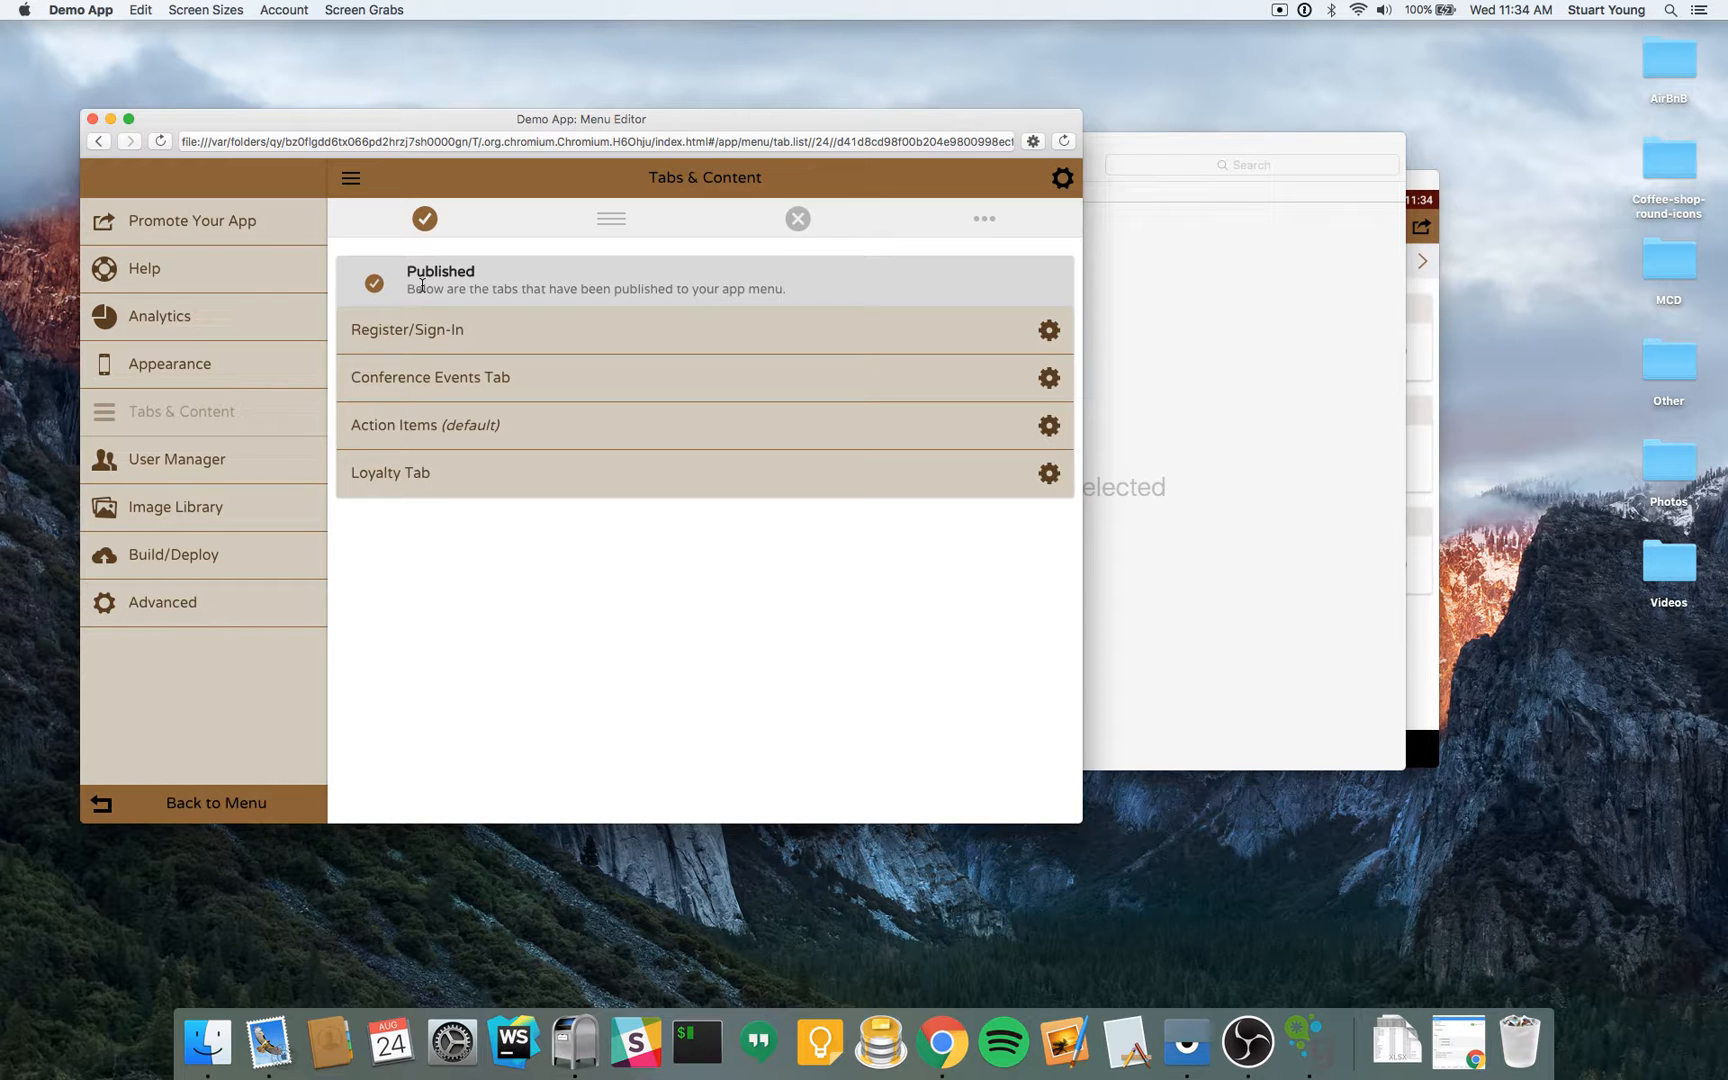
pyautogui.click(619, 340)
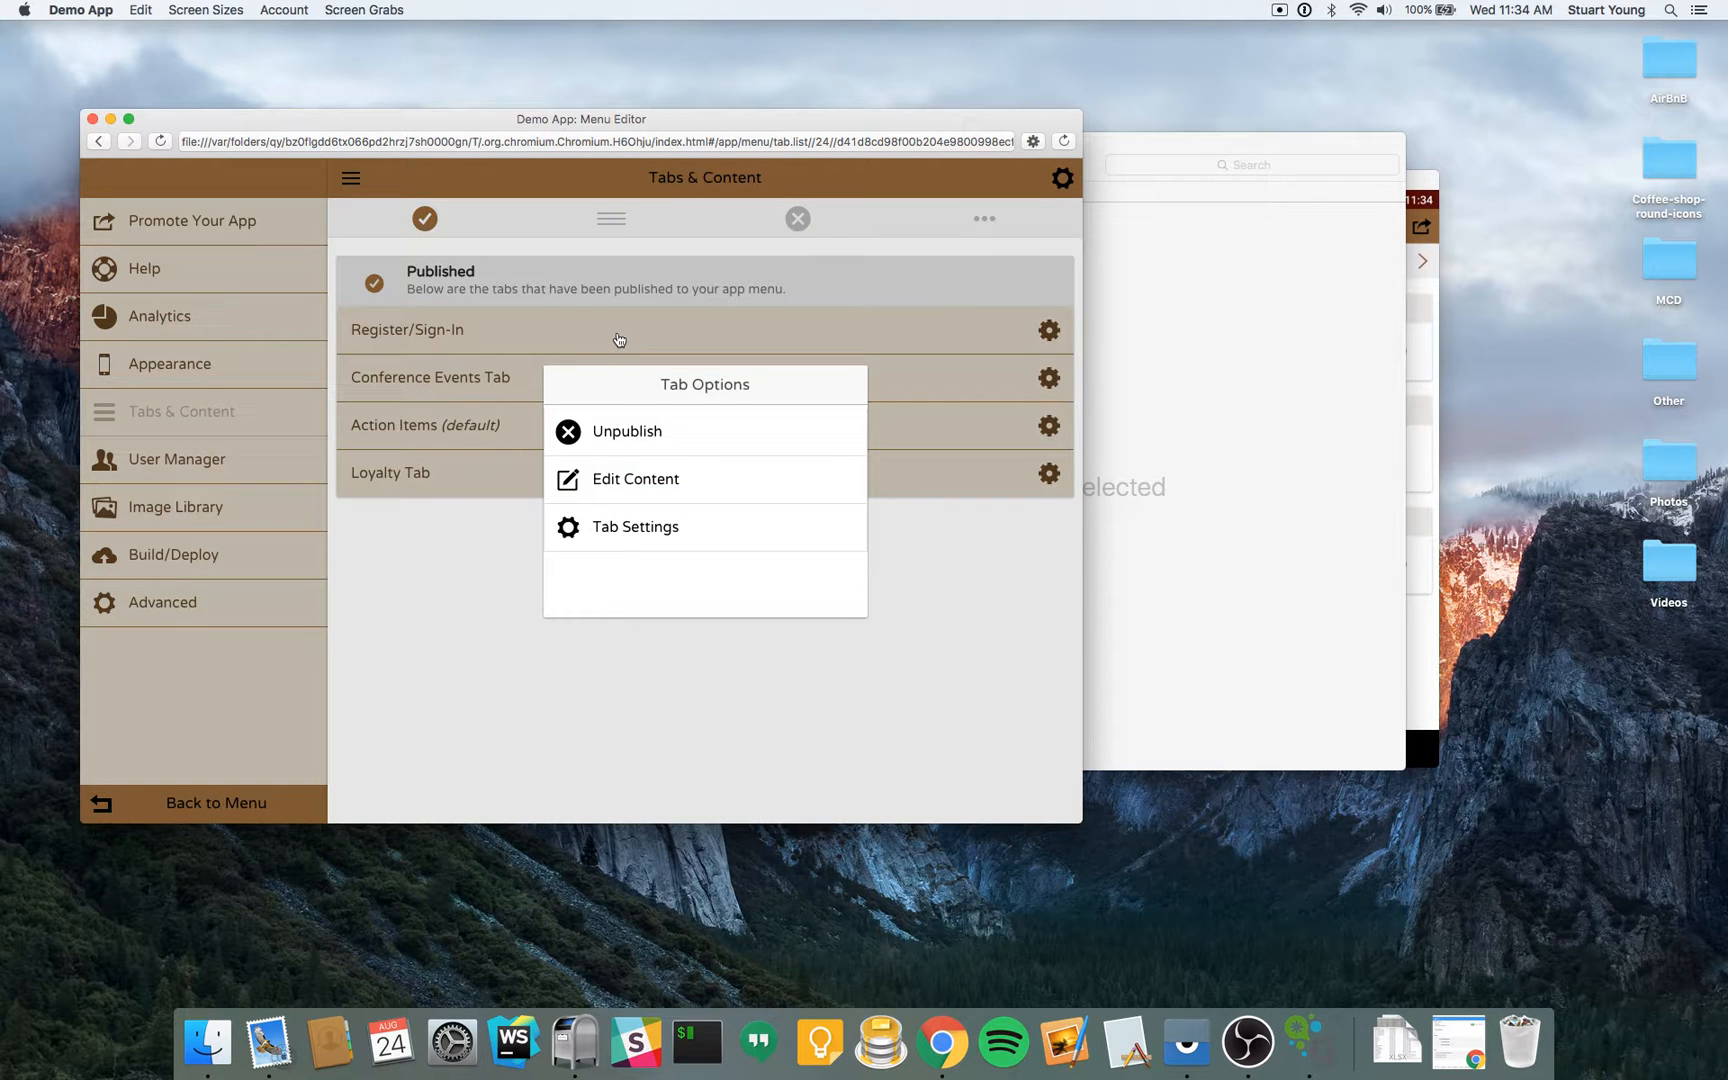
pyautogui.click(641, 432)
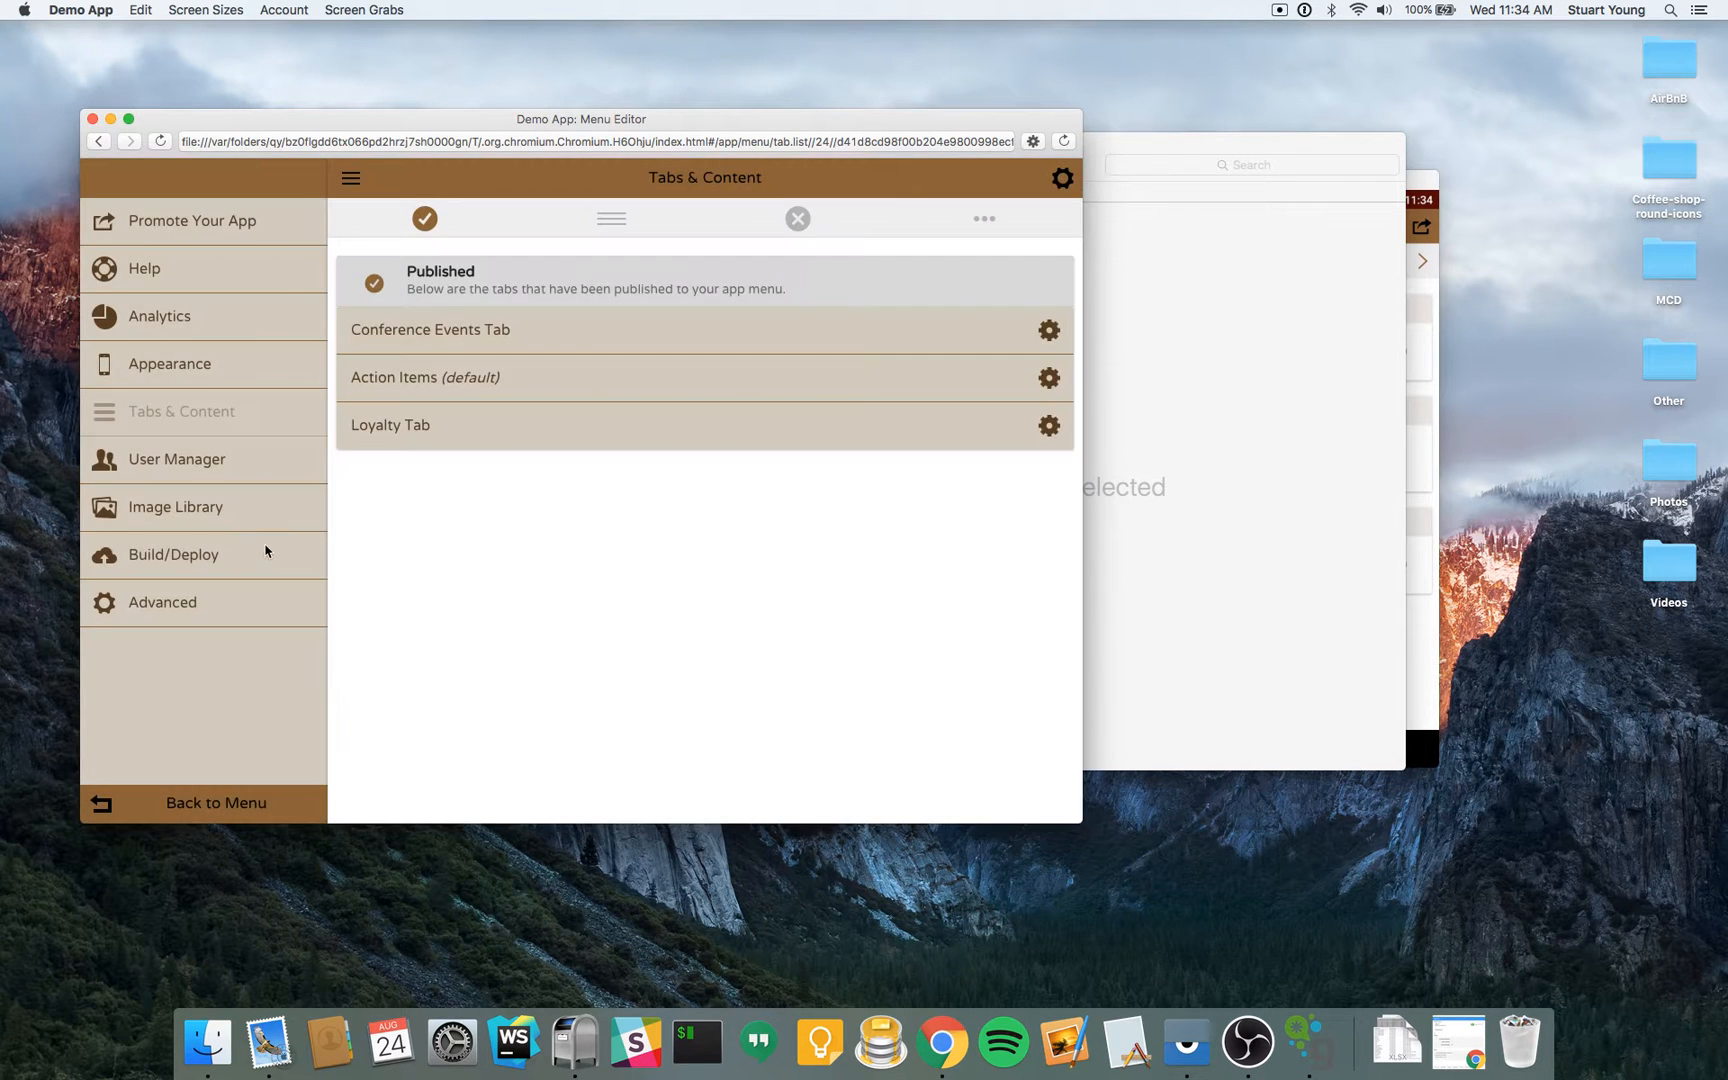
pyautogui.click(218, 809)
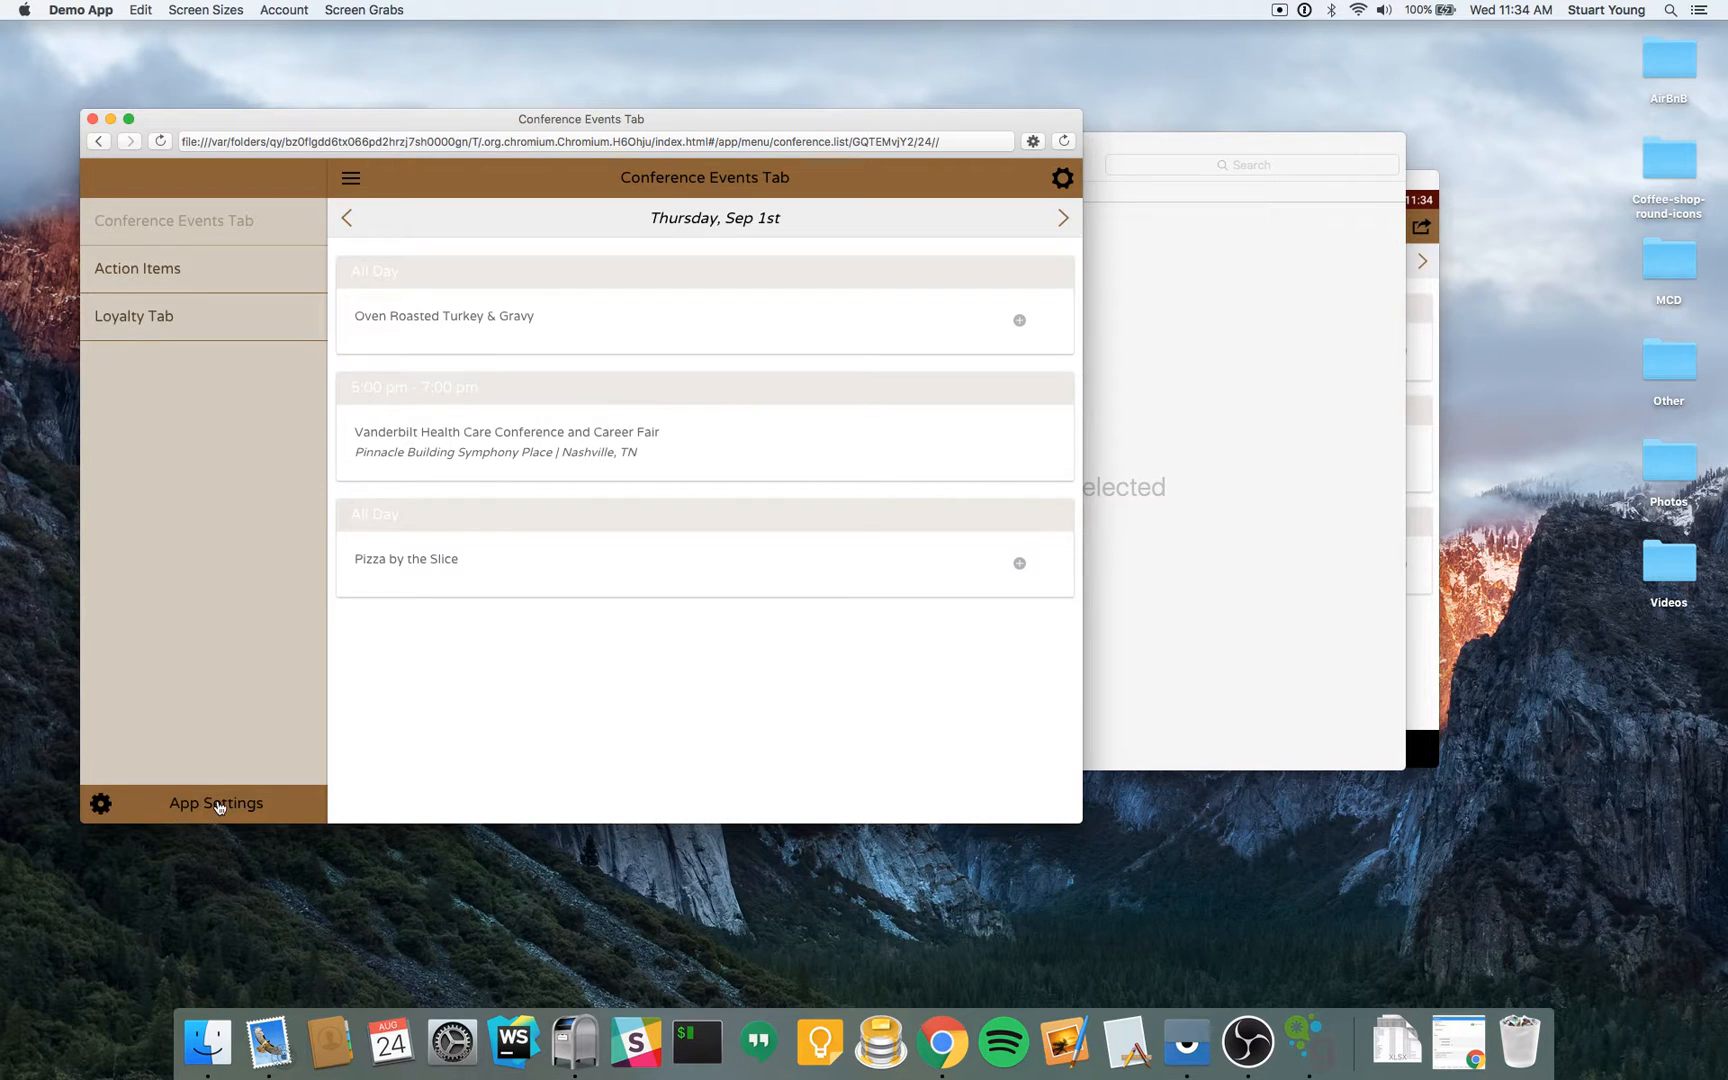
# - View the editable content of the published Conference Events Tab and of the Action Items tab
pyautogui.click(215, 805)
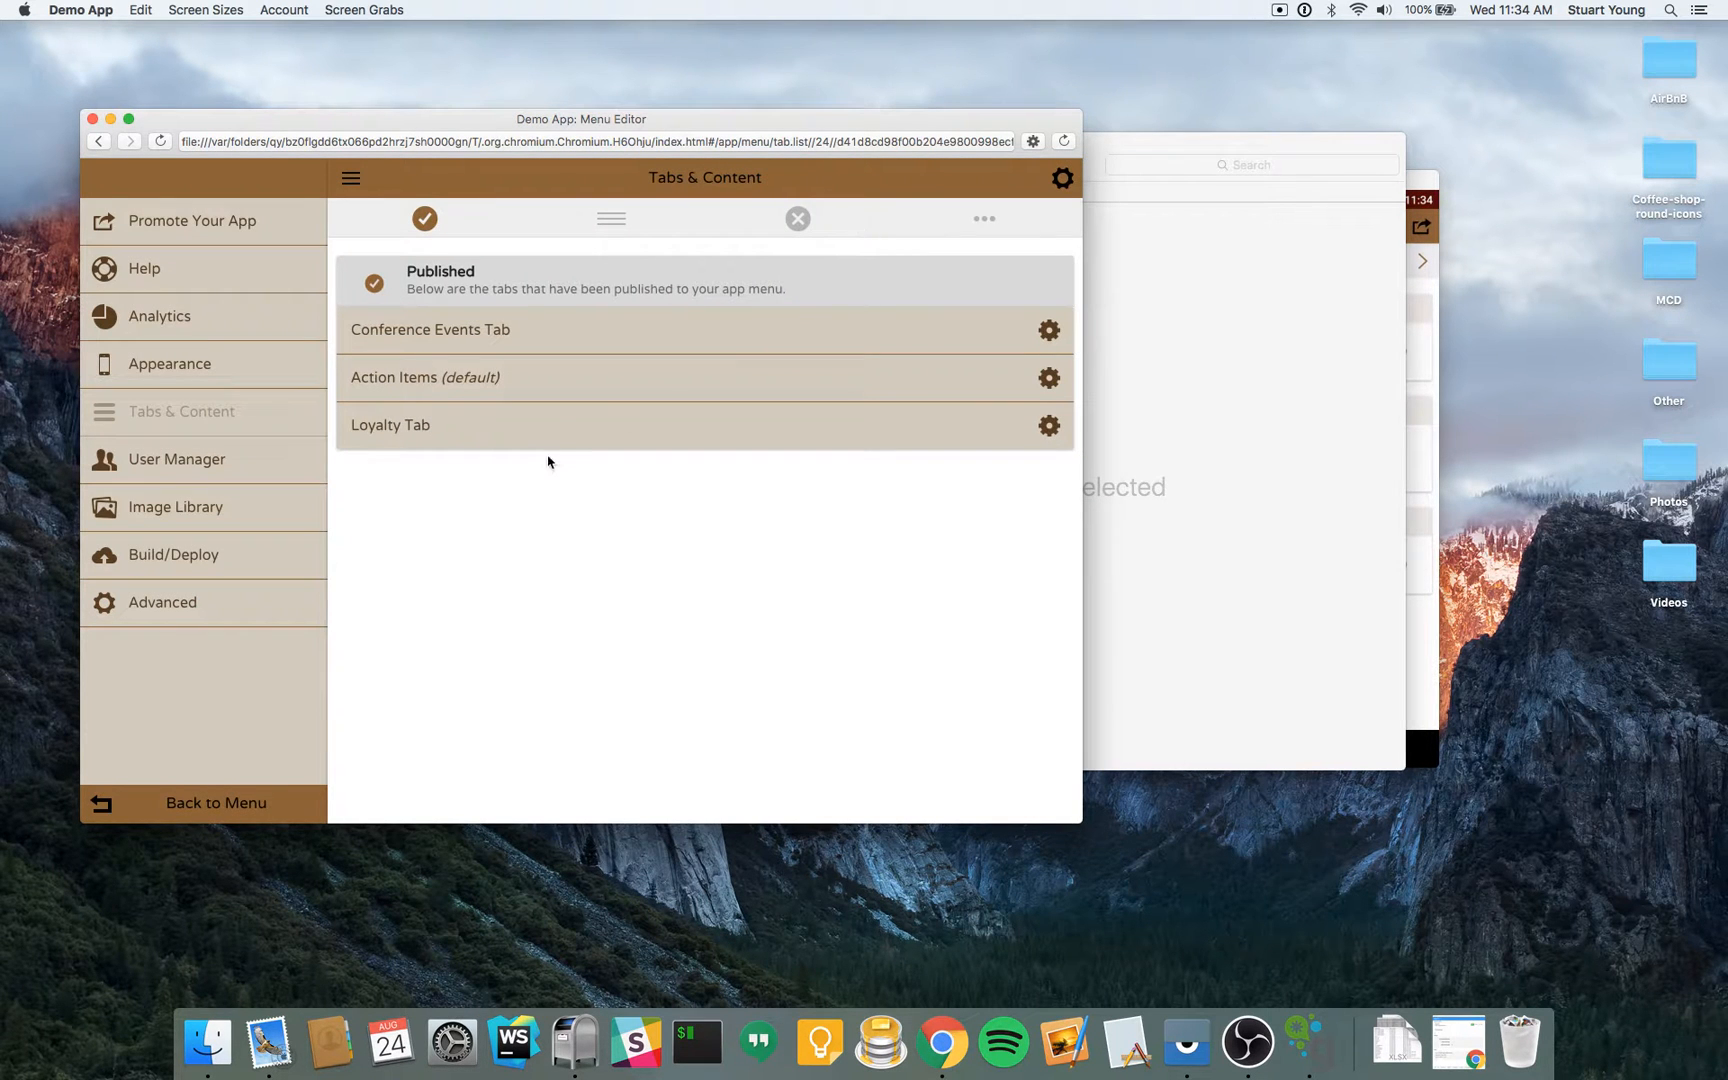
pyautogui.click(585, 346)
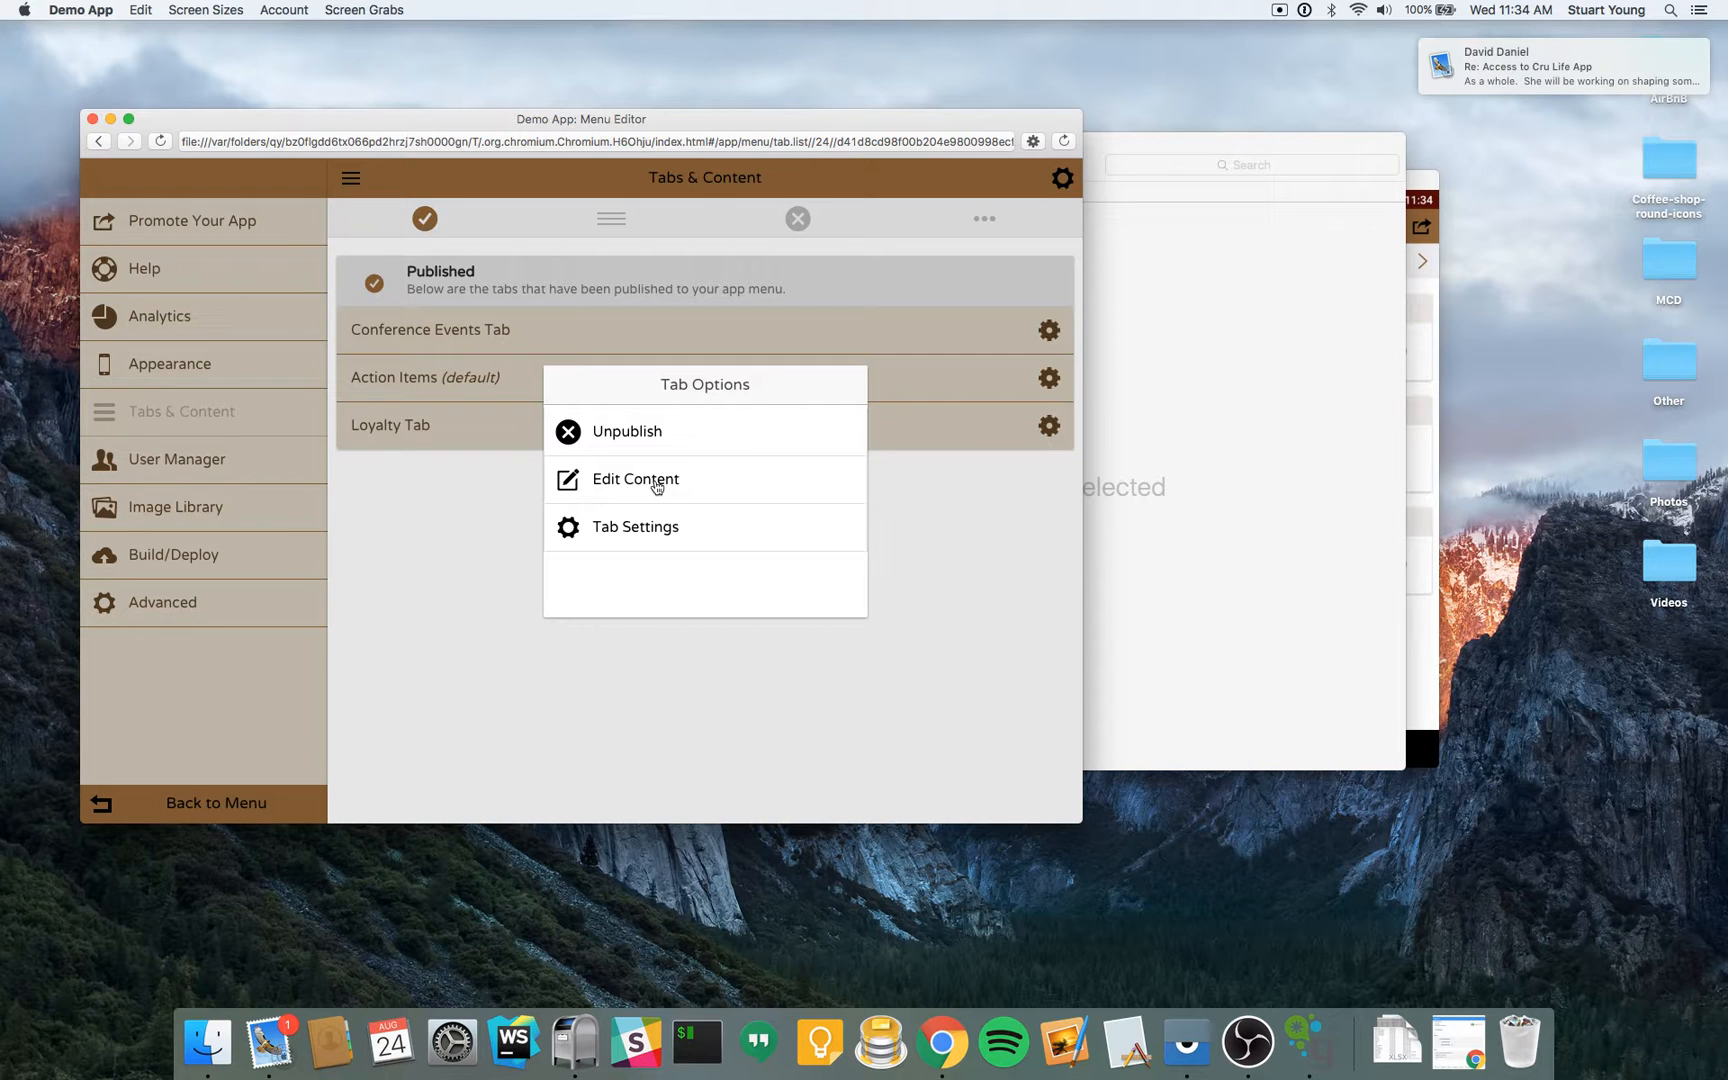
pyautogui.click(657, 487)
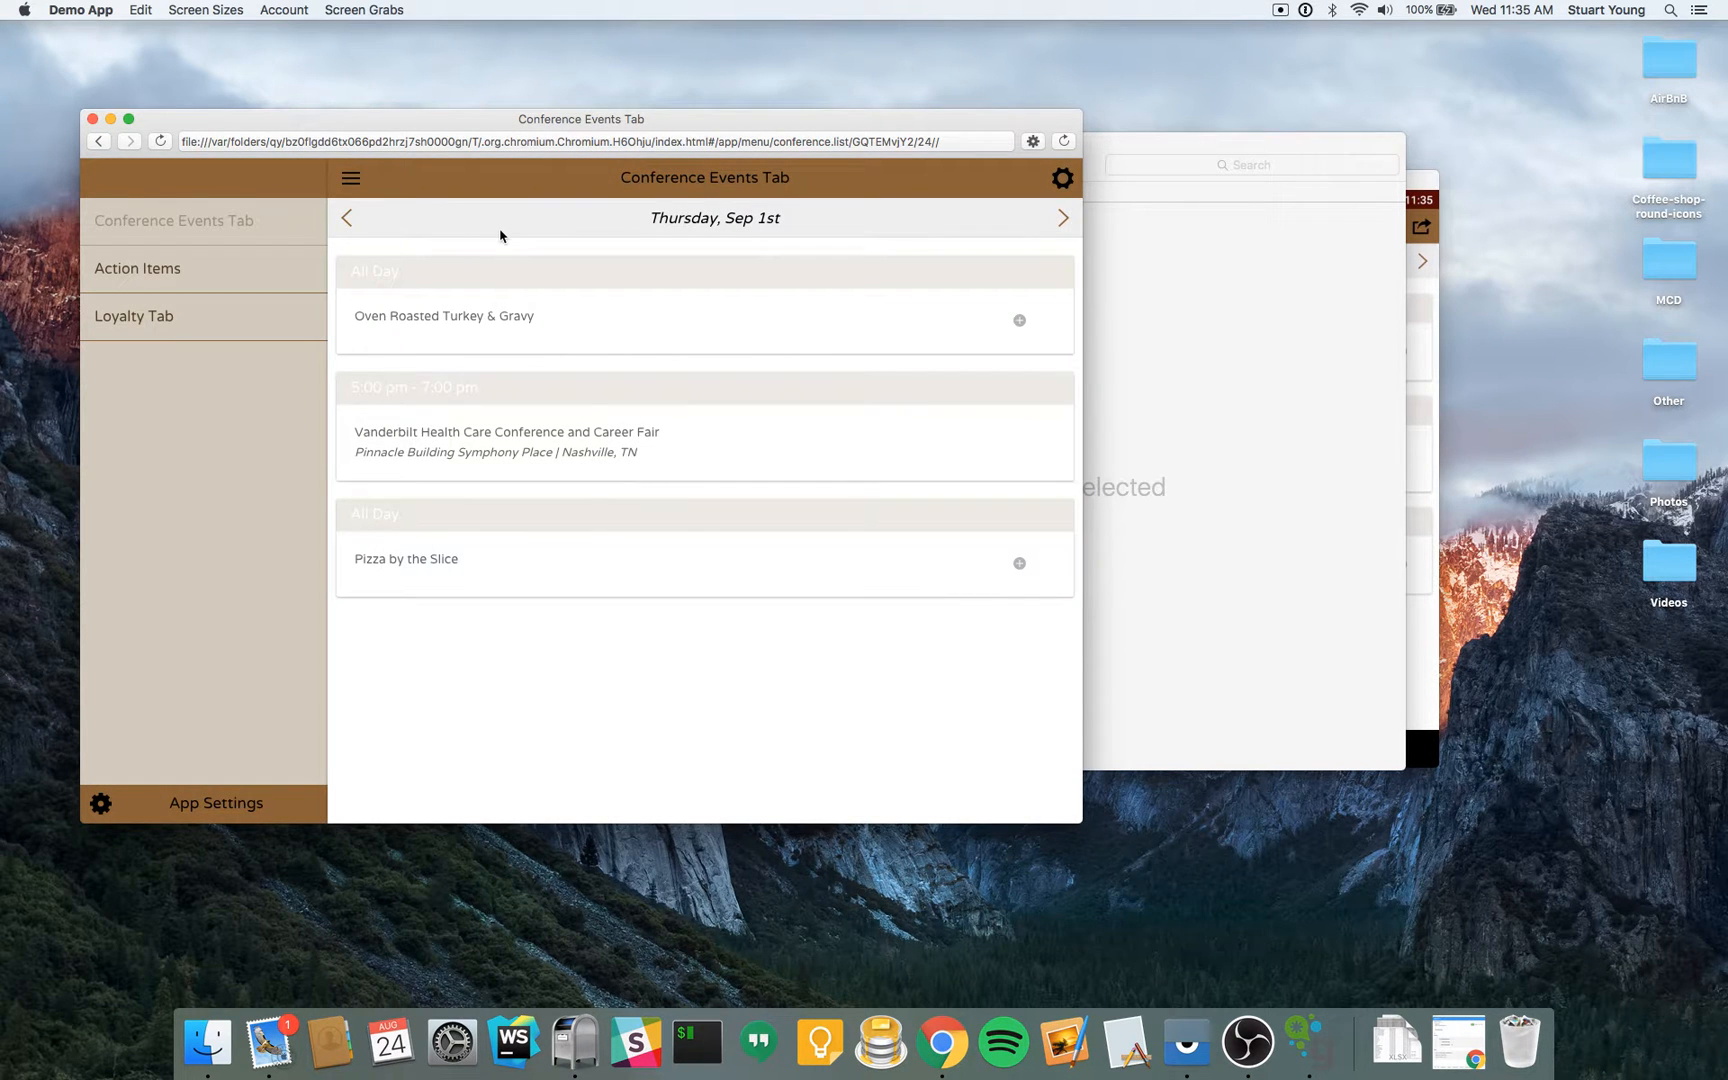
pyautogui.click(215, 803)
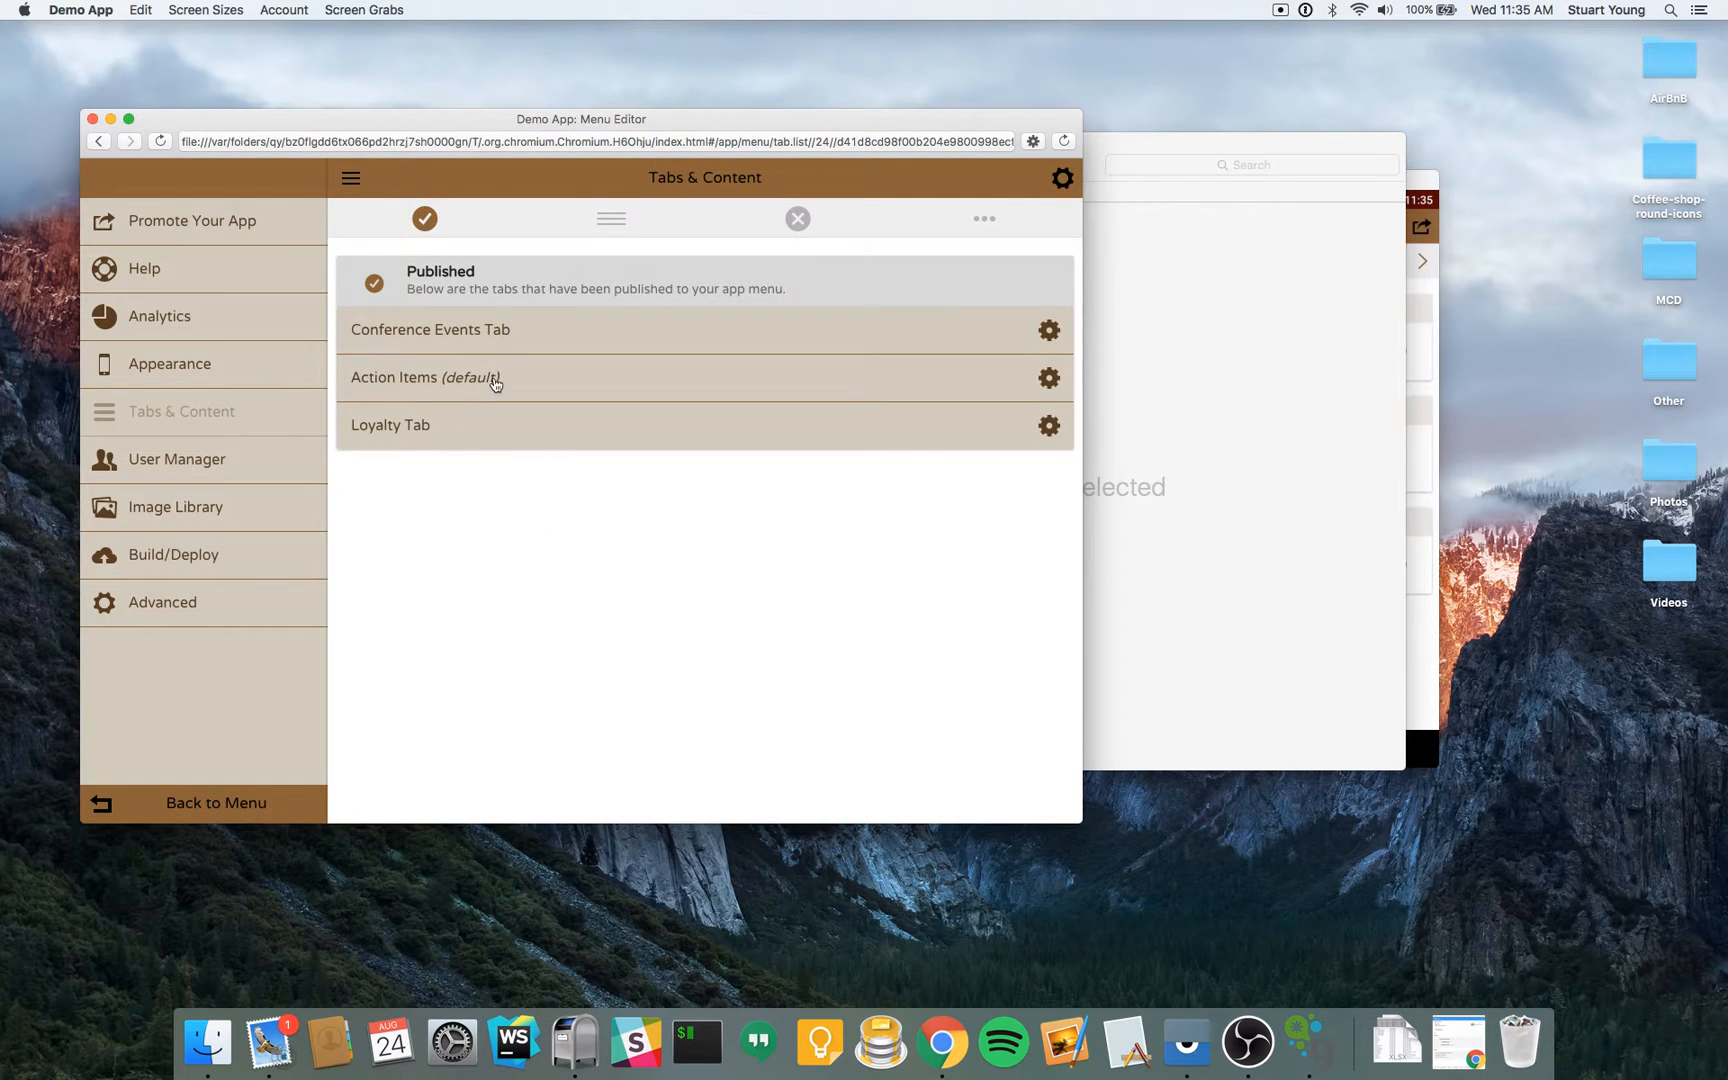
pyautogui.click(493, 380)
pyautogui.click(465, 504)
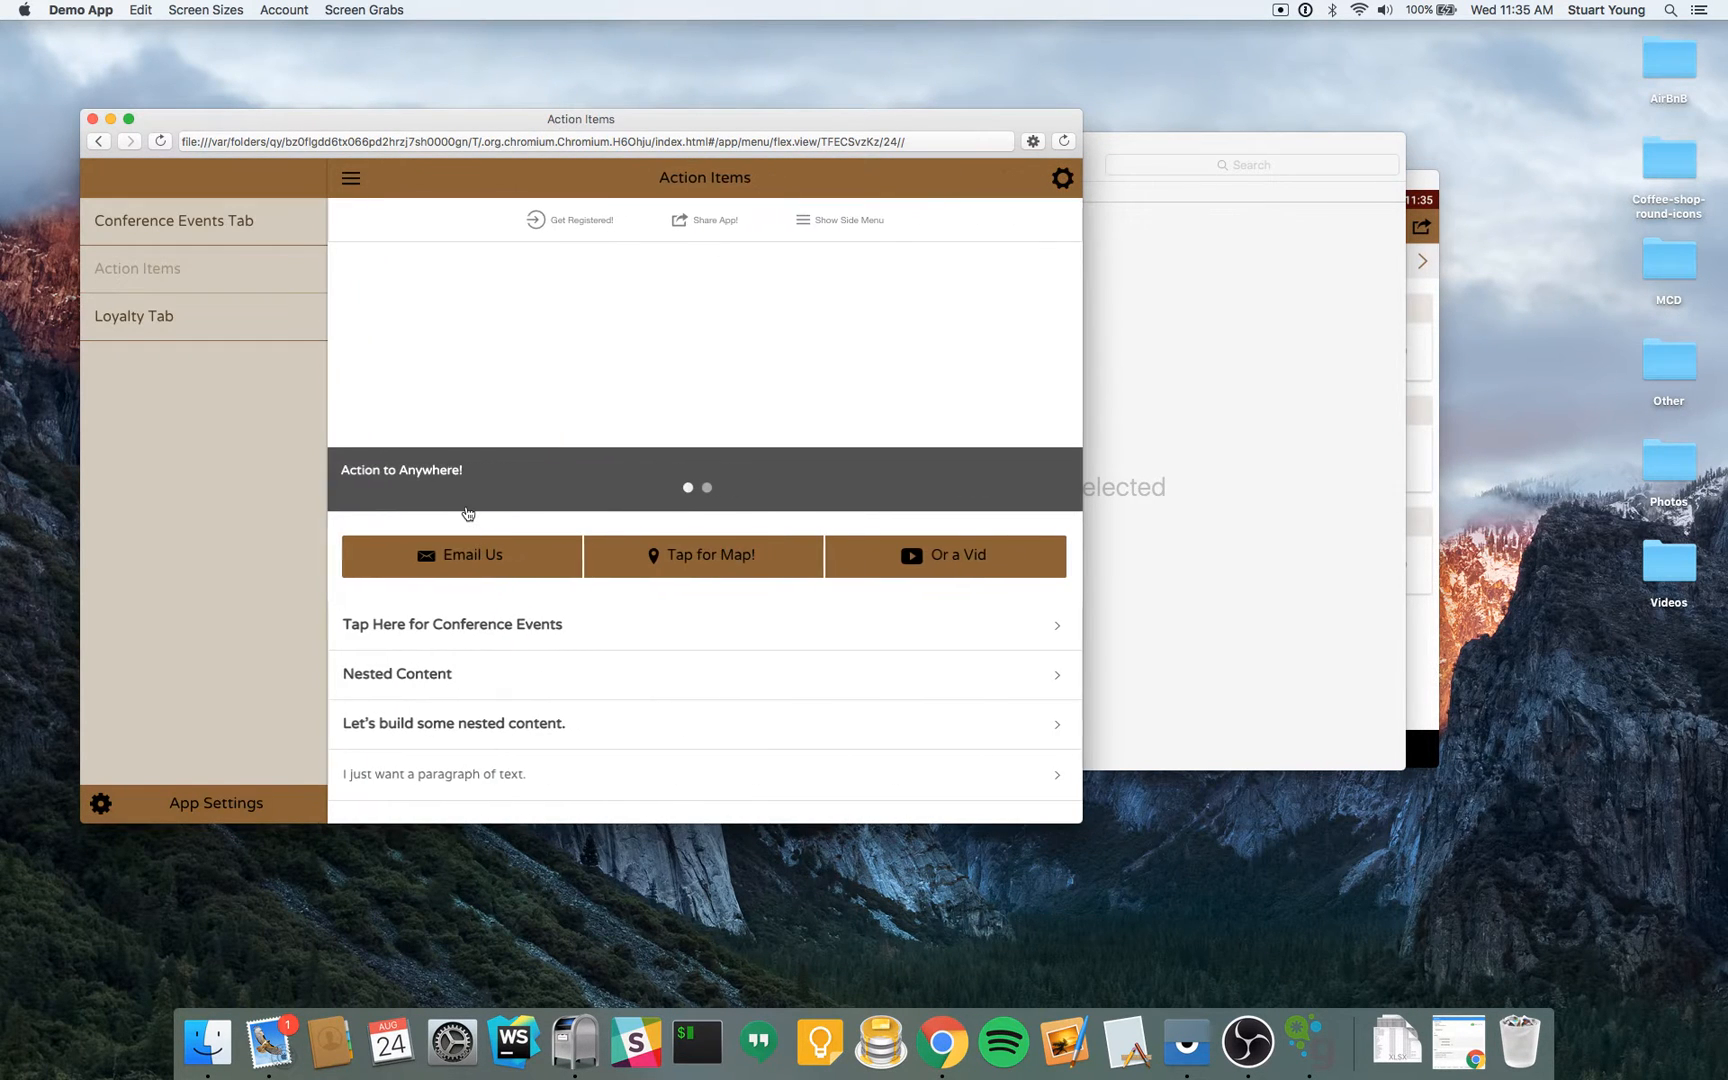
# - Rename the published Loyalty Tab as Loyalty in its tab settings and save the change
pyautogui.click(239, 805)
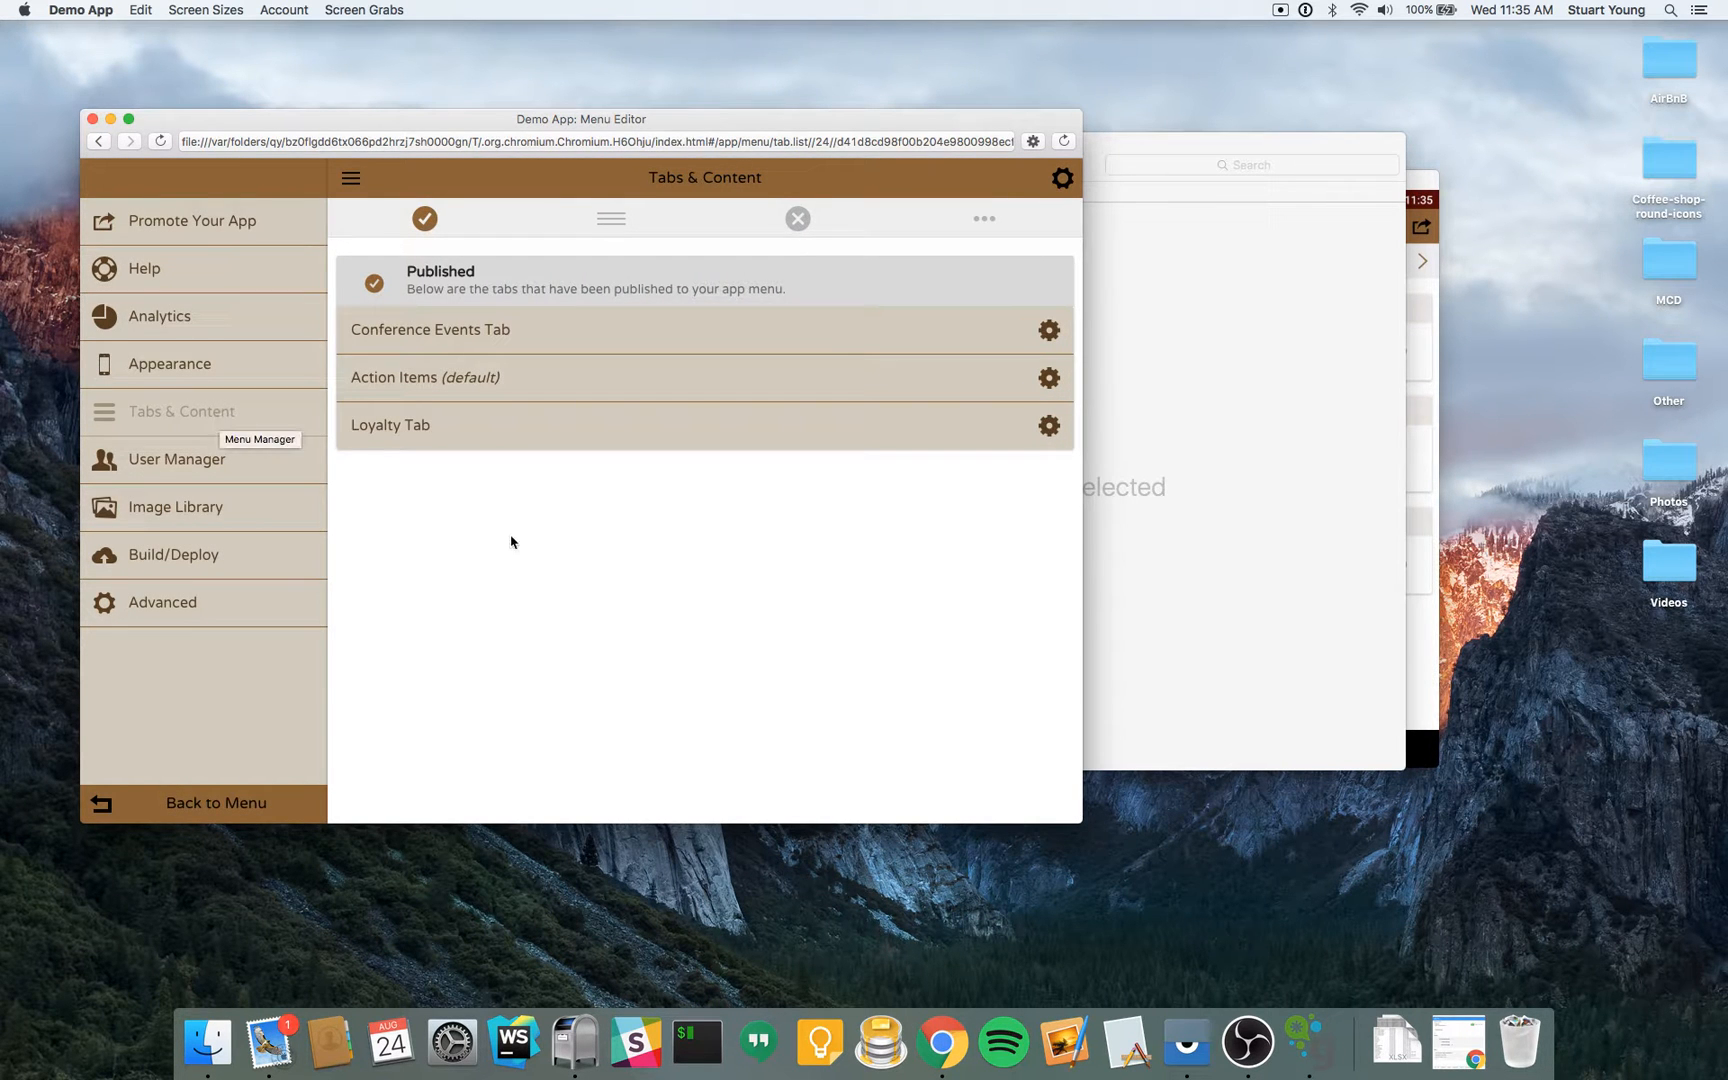
pyautogui.click(529, 442)
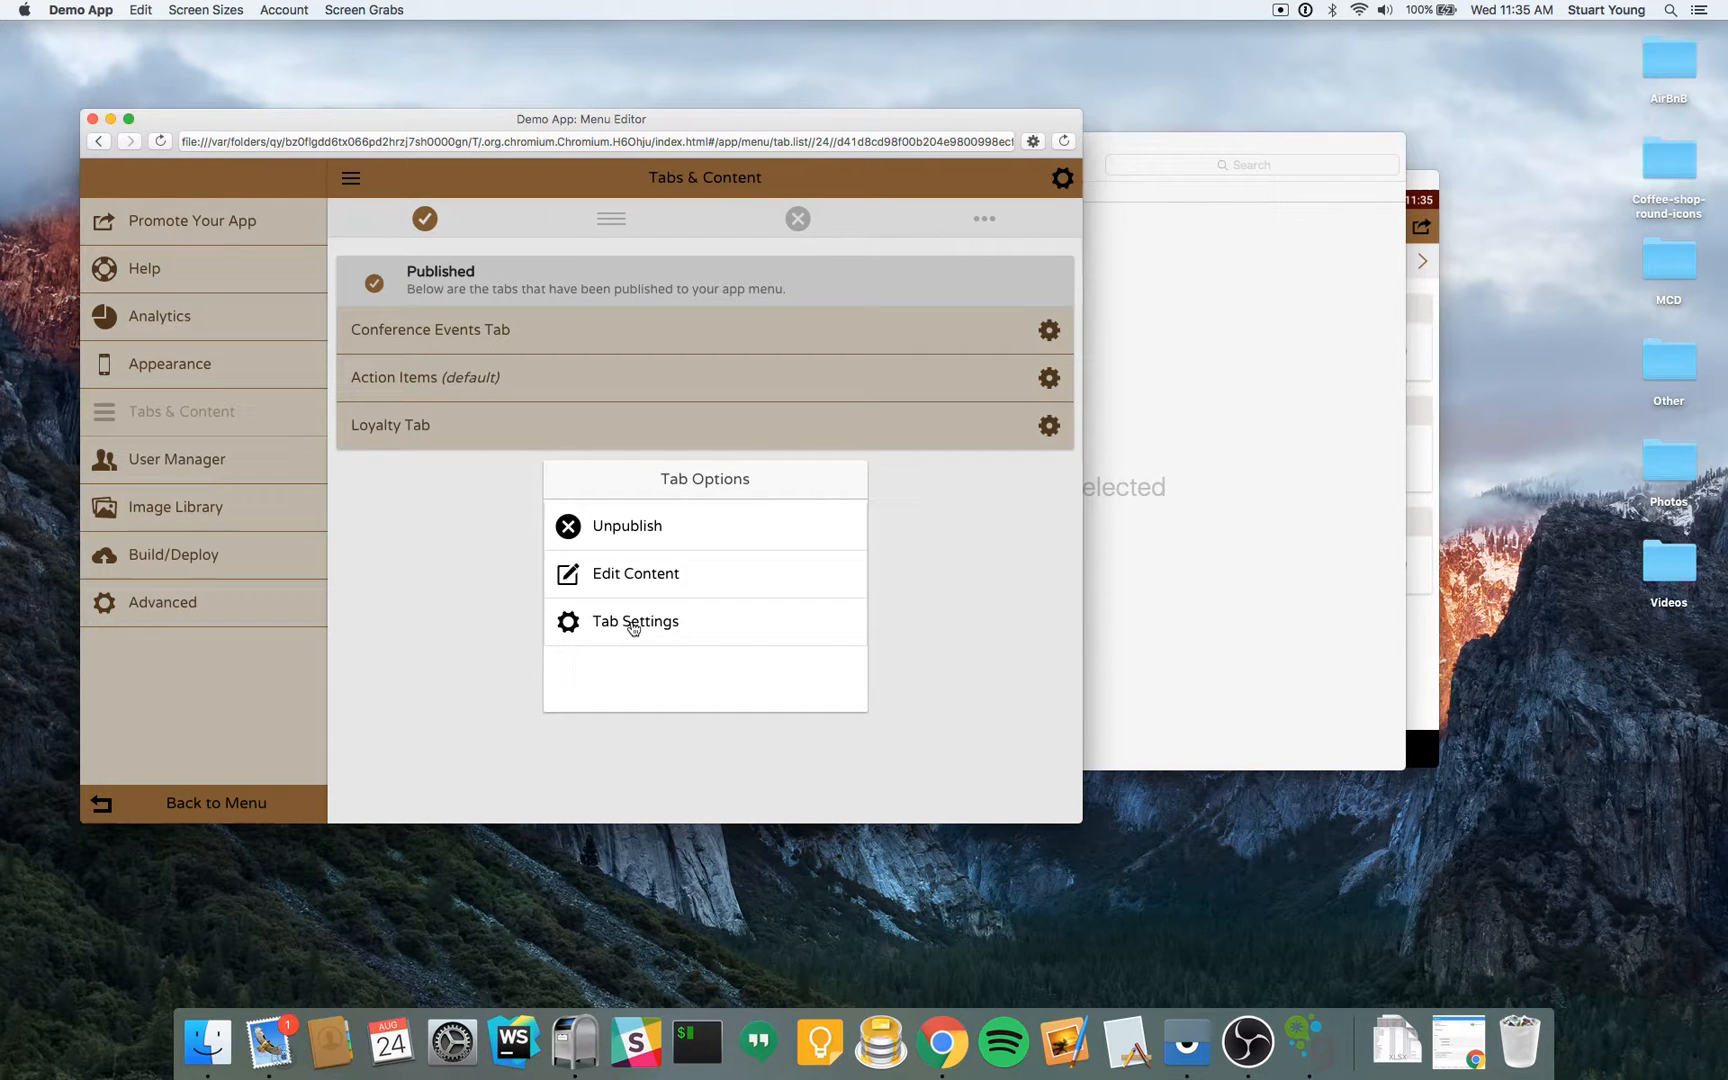
pyautogui.click(634, 623)
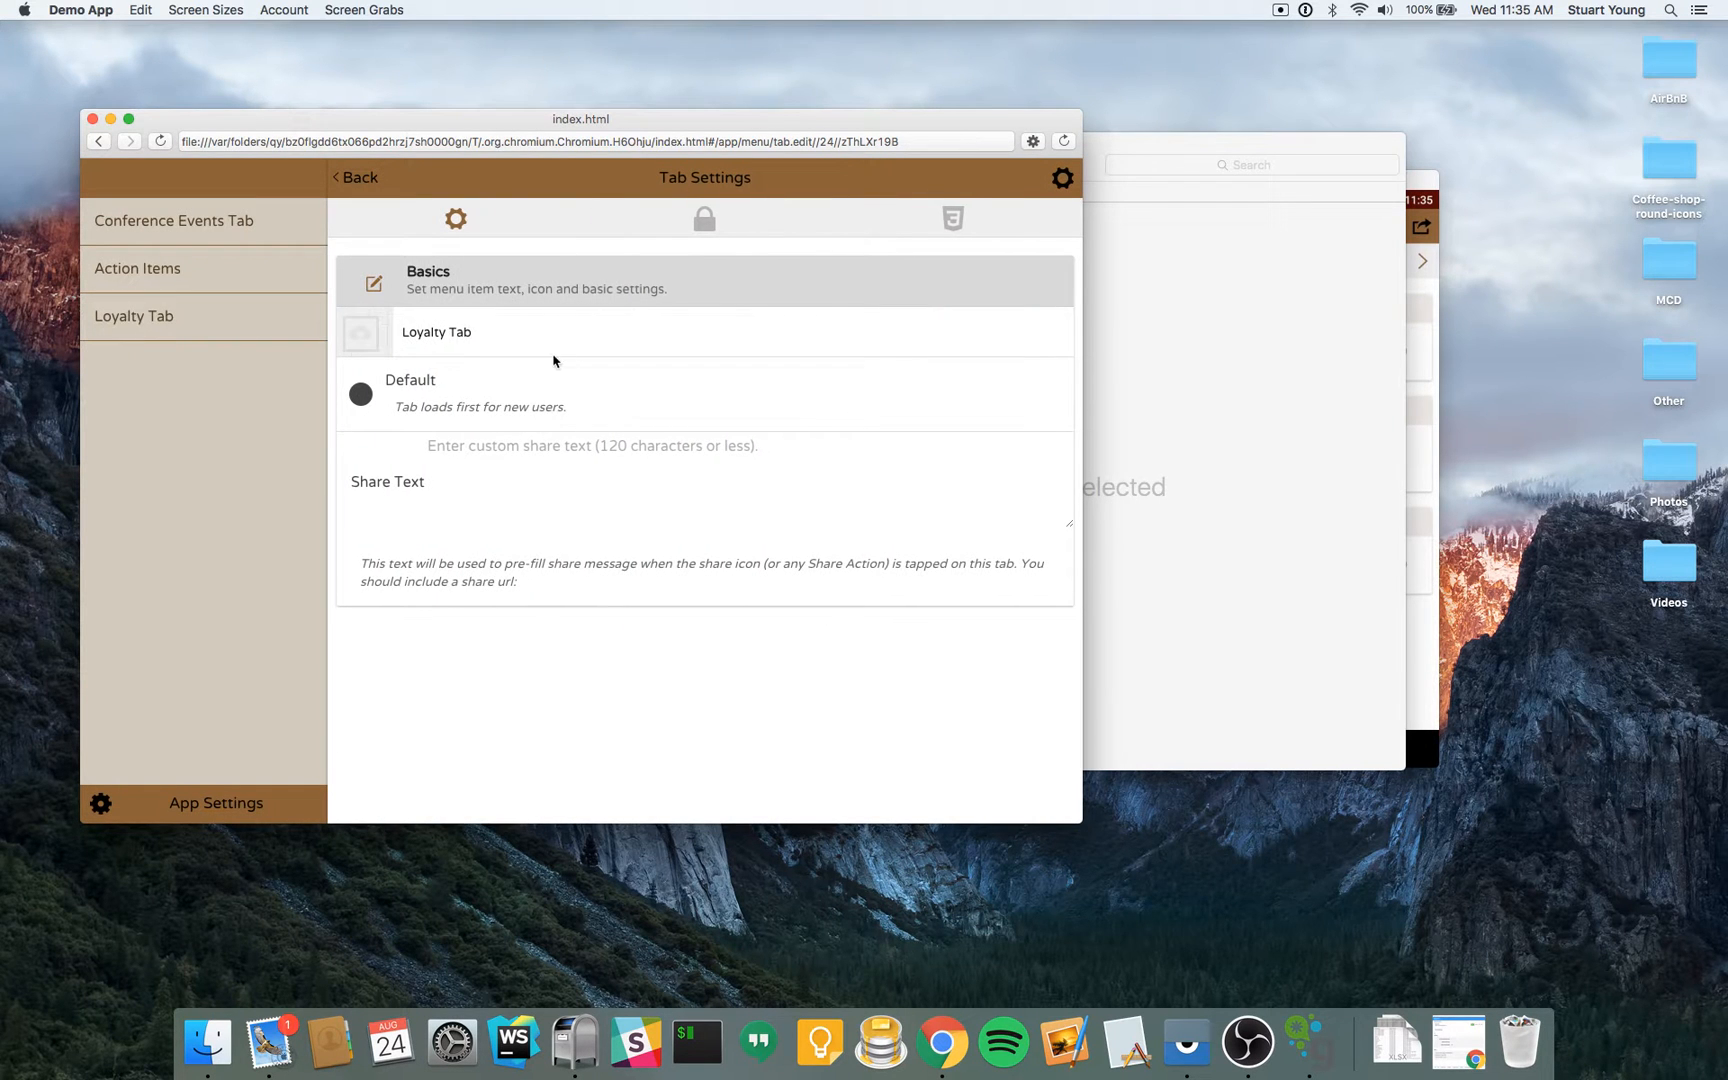
pyautogui.click(543, 333)
pyautogui.press('BackSpace')
pyautogui.press('BackSpace')
pyautogui.press('BackSpace')
pyautogui.press('BackSpace')
pyautogui.click(1058, 178)
pyautogui.click(812, 280)
# - Review the tab order and the options offered for the unpublished Register/Sign-In tab
pyautogui.click(236, 812)
pyautogui.click(604, 226)
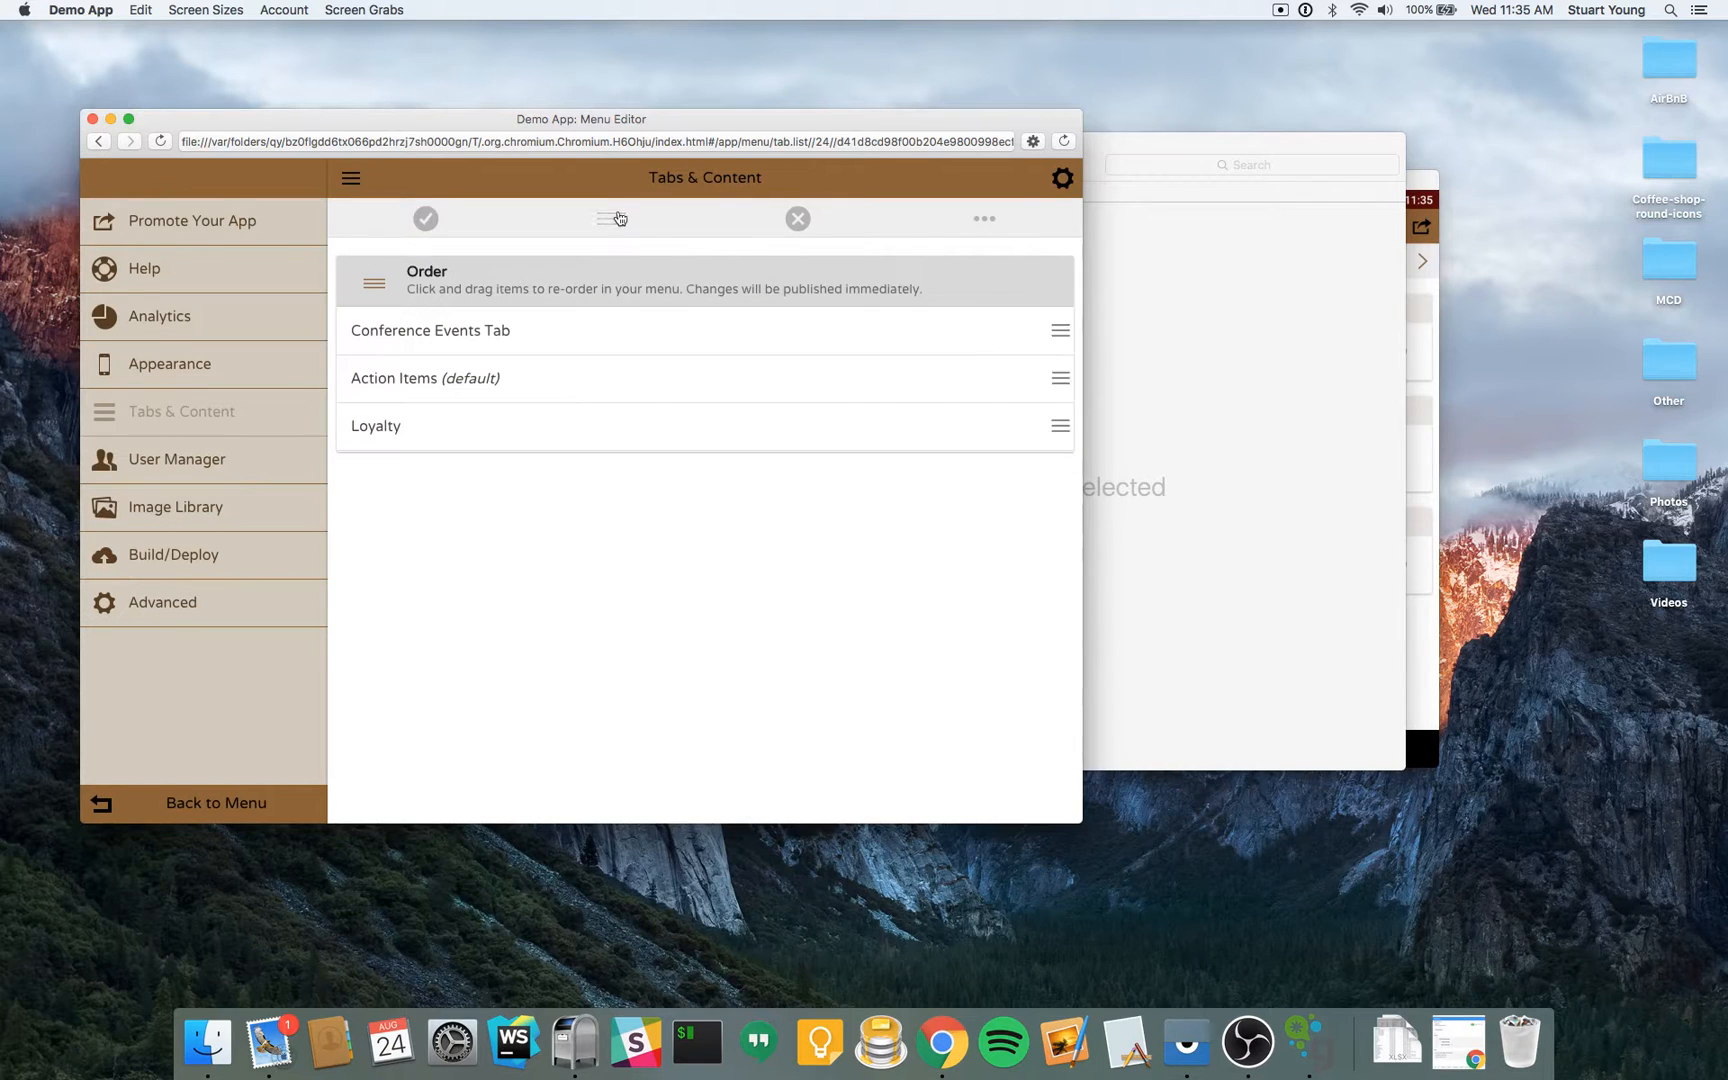
pyautogui.moveTo(1041, 388); pyautogui.dragTo(1040, 386)
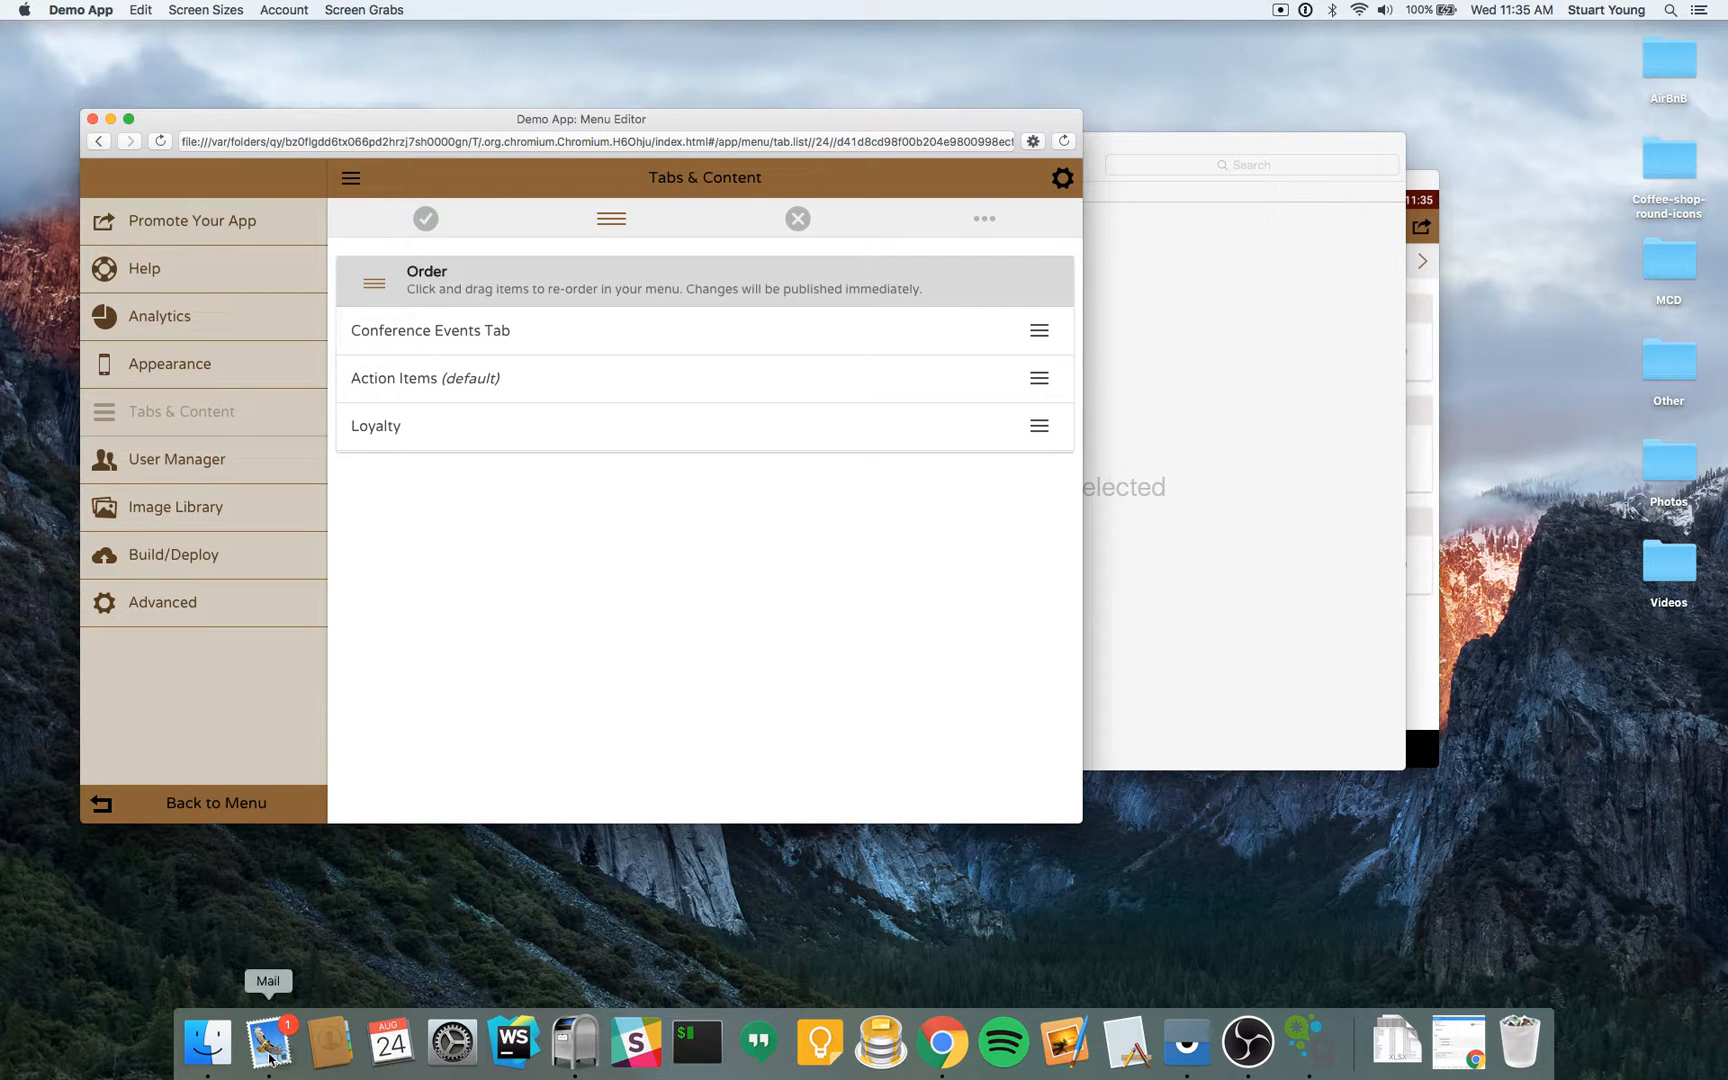
pyautogui.click(797, 224)
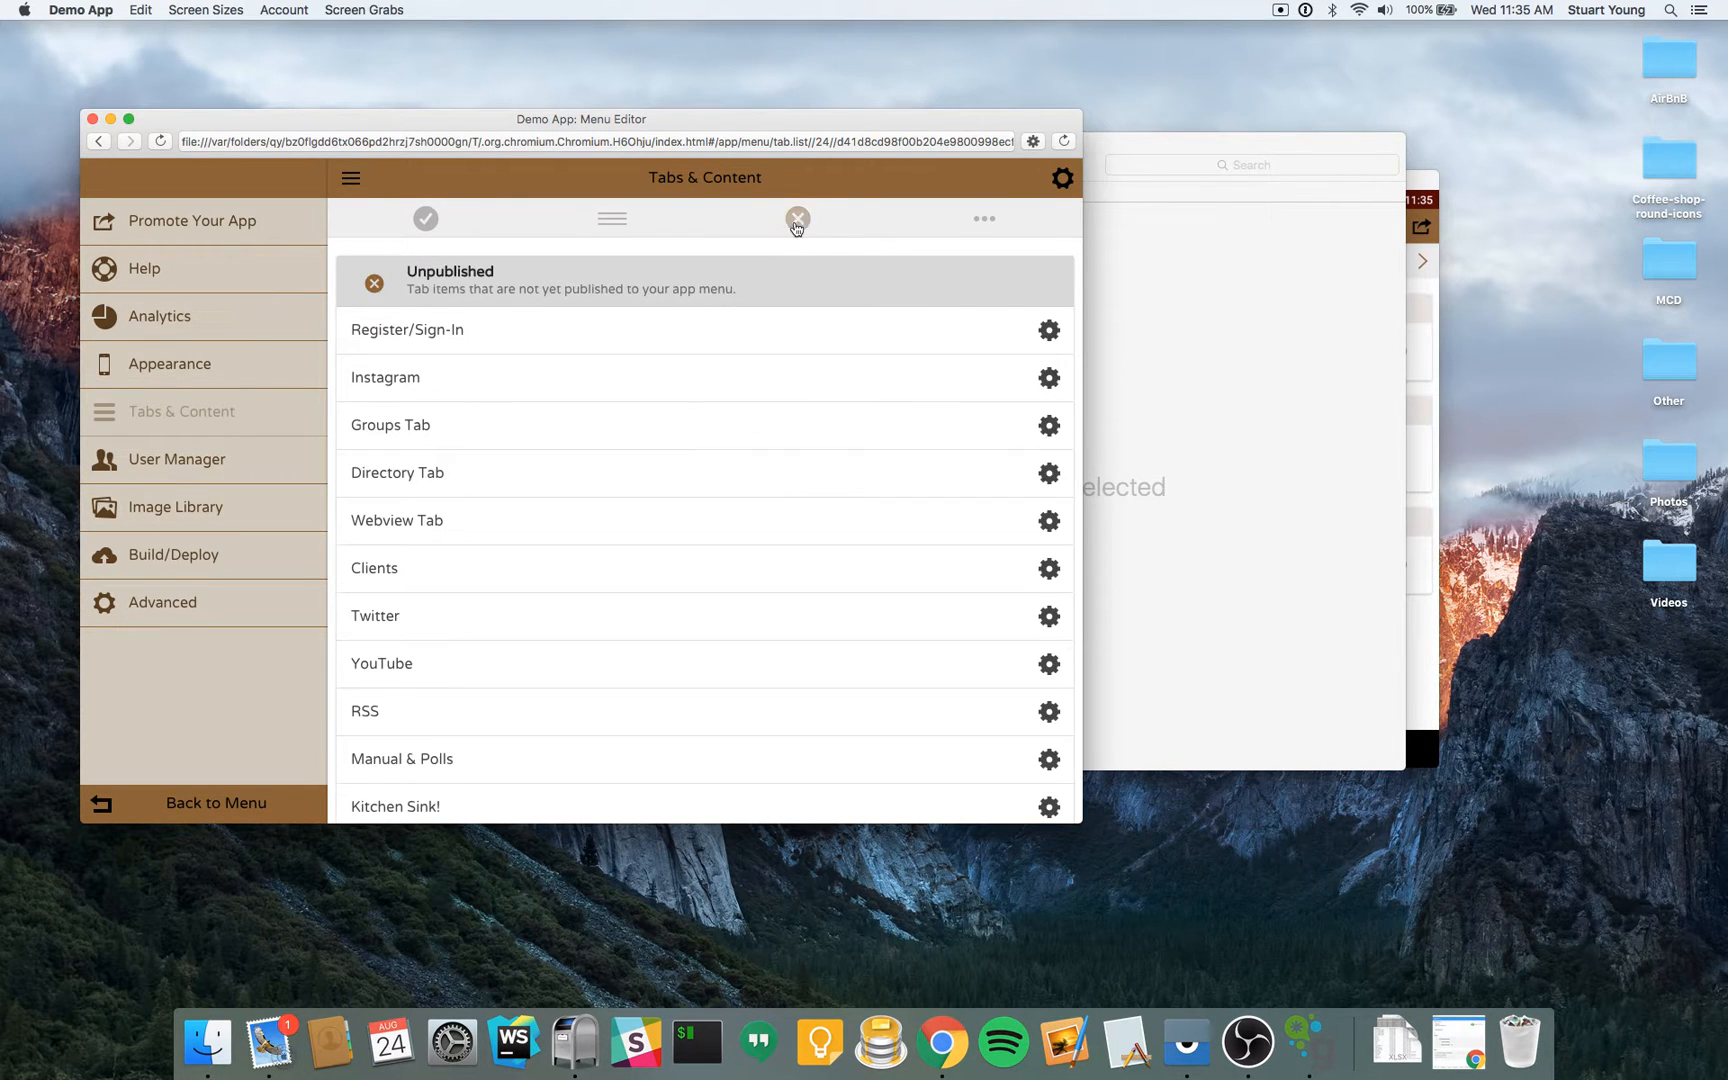
pyautogui.click(652, 345)
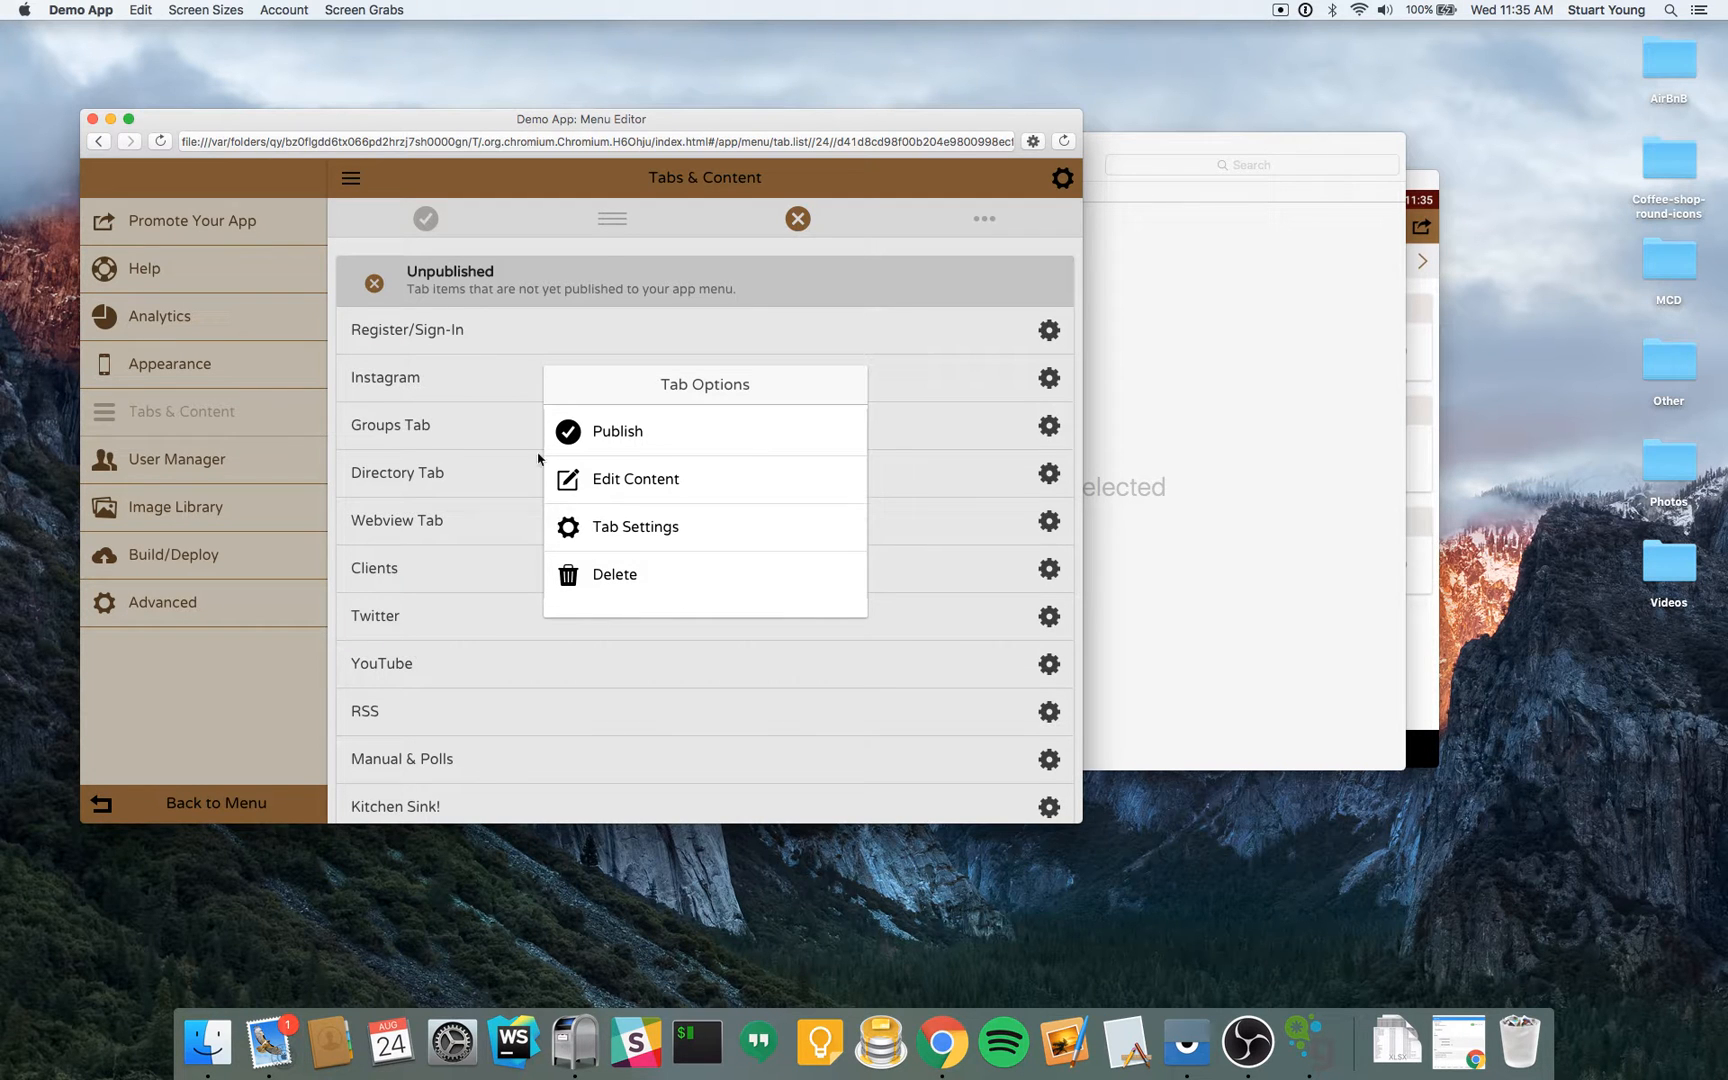
pyautogui.click(465, 404)
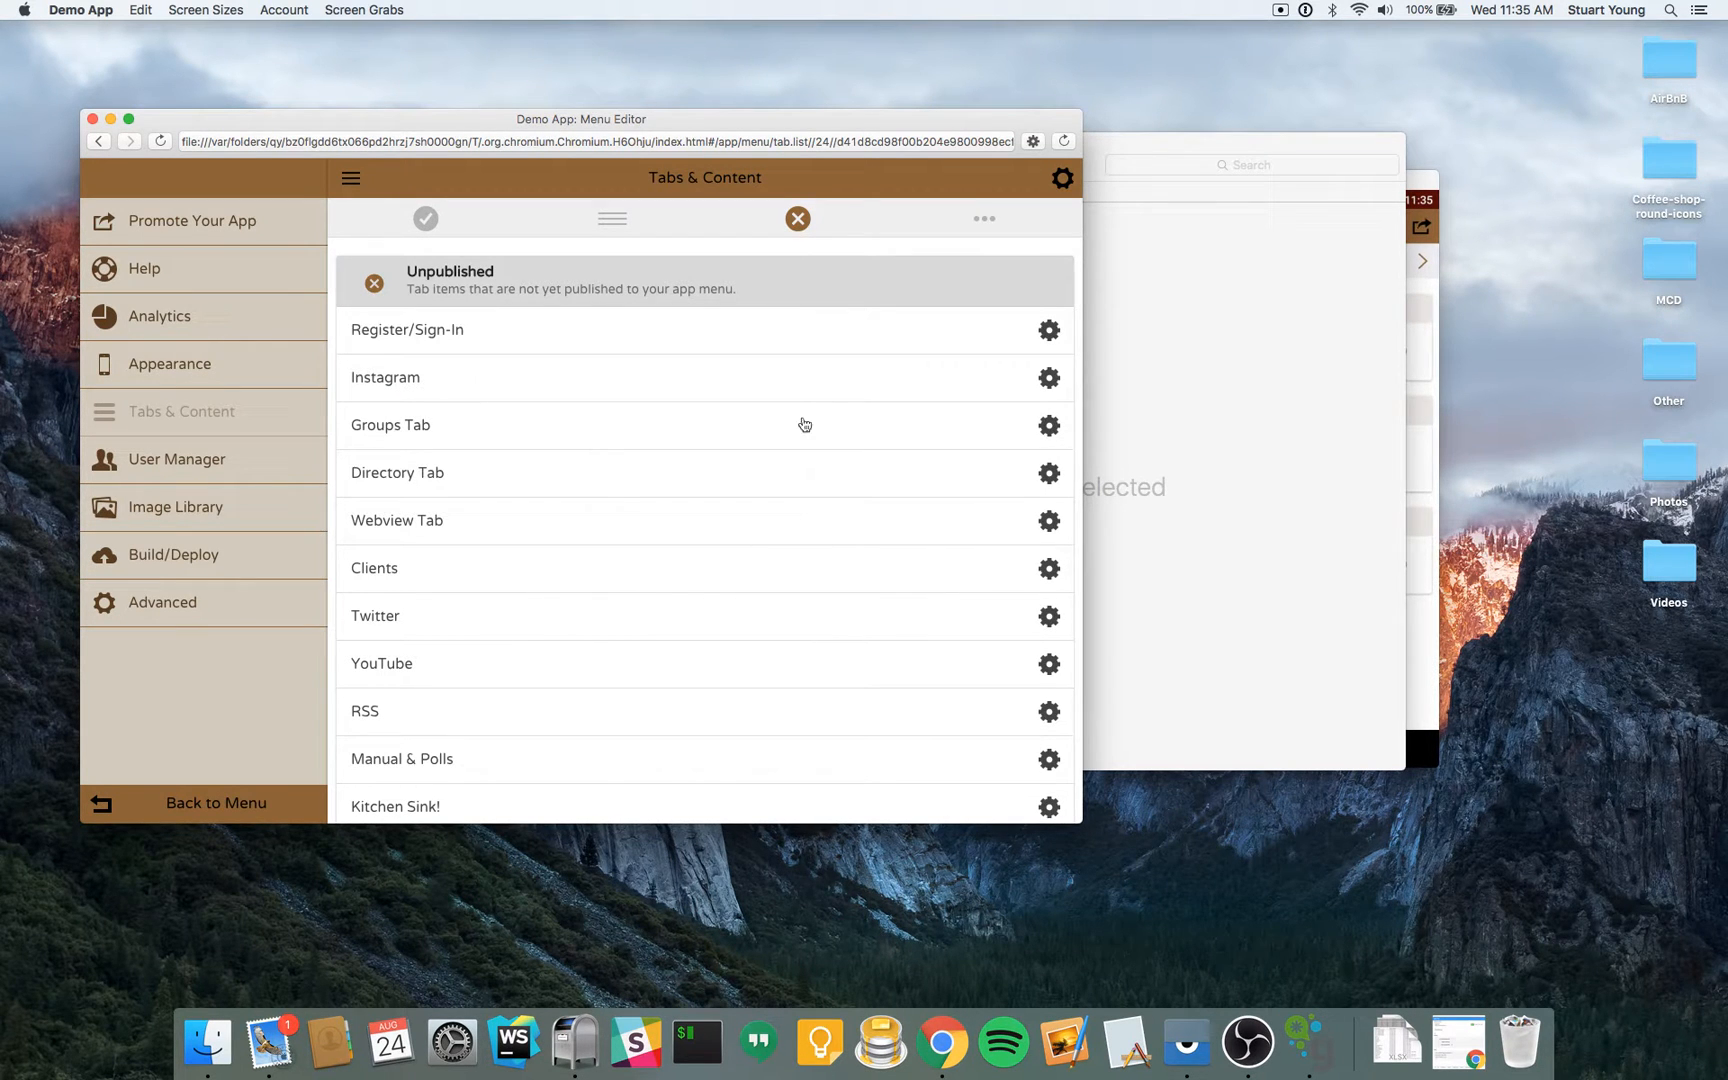
# - Browse the Feature Gallery for adding a tab, reading the info on News Tab and Flex Tab, and return to the tab list
pyautogui.click(1058, 188)
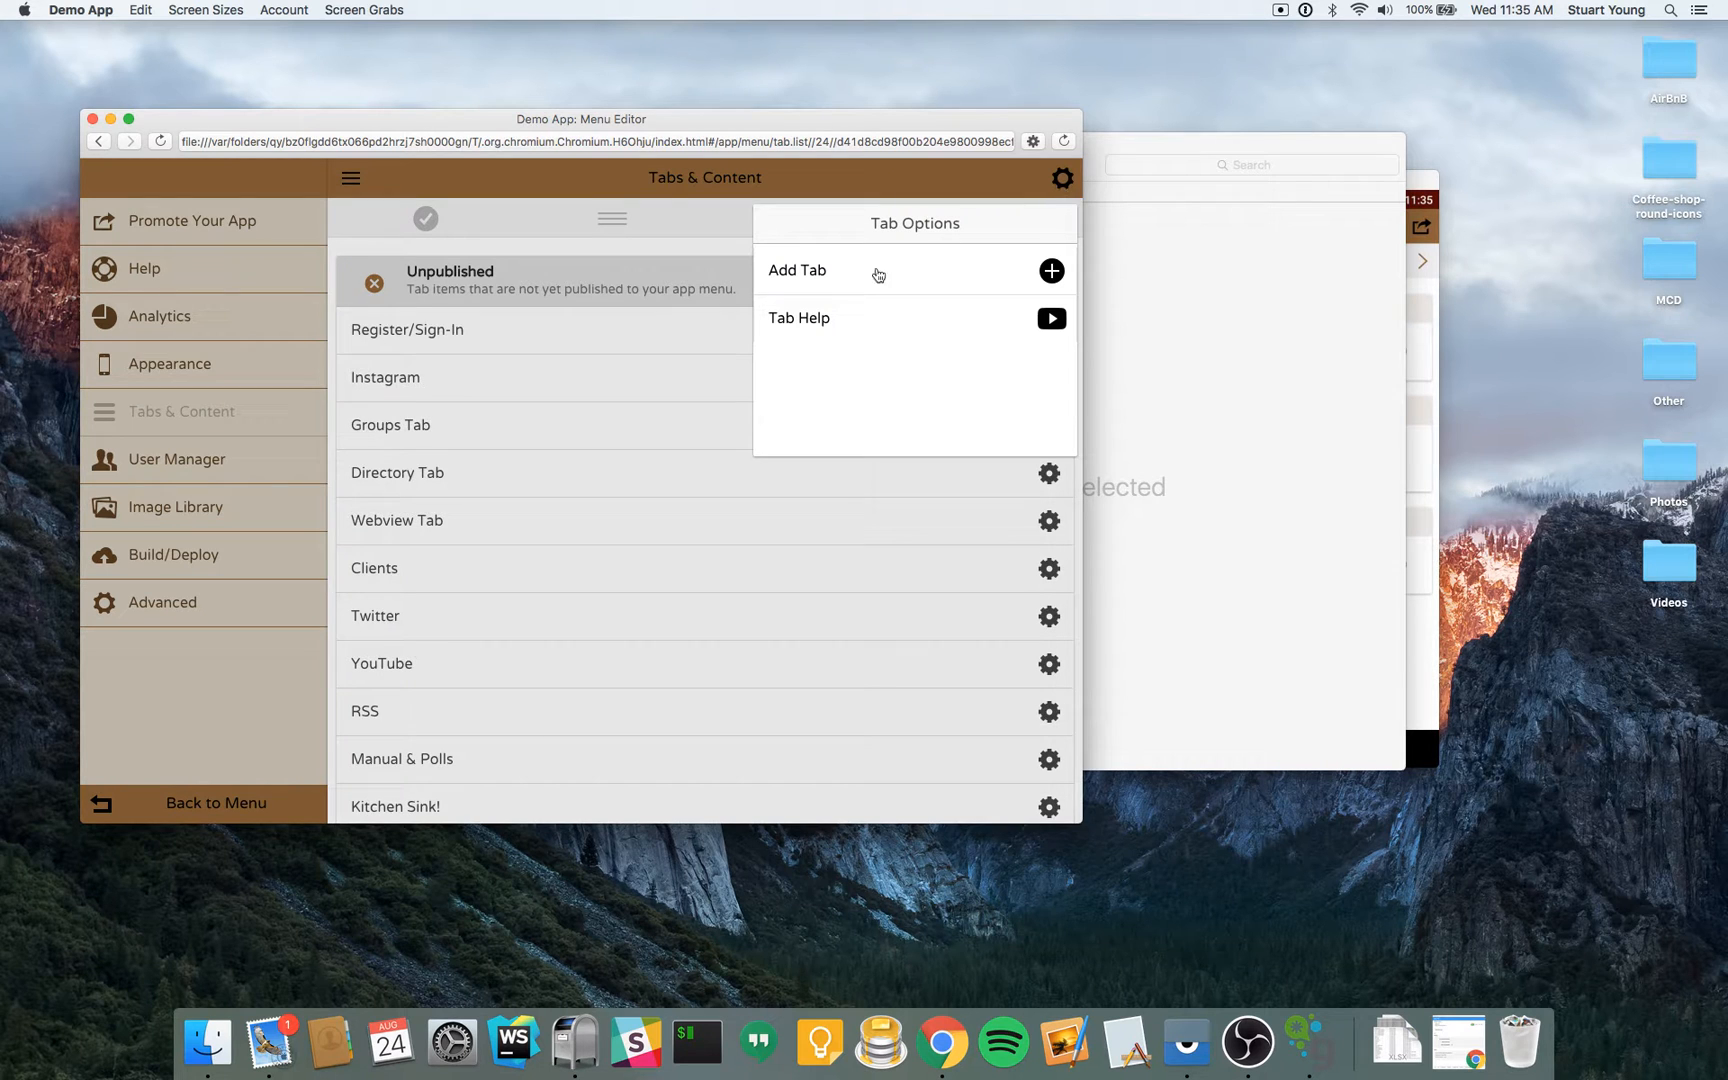
pyautogui.click(831, 279)
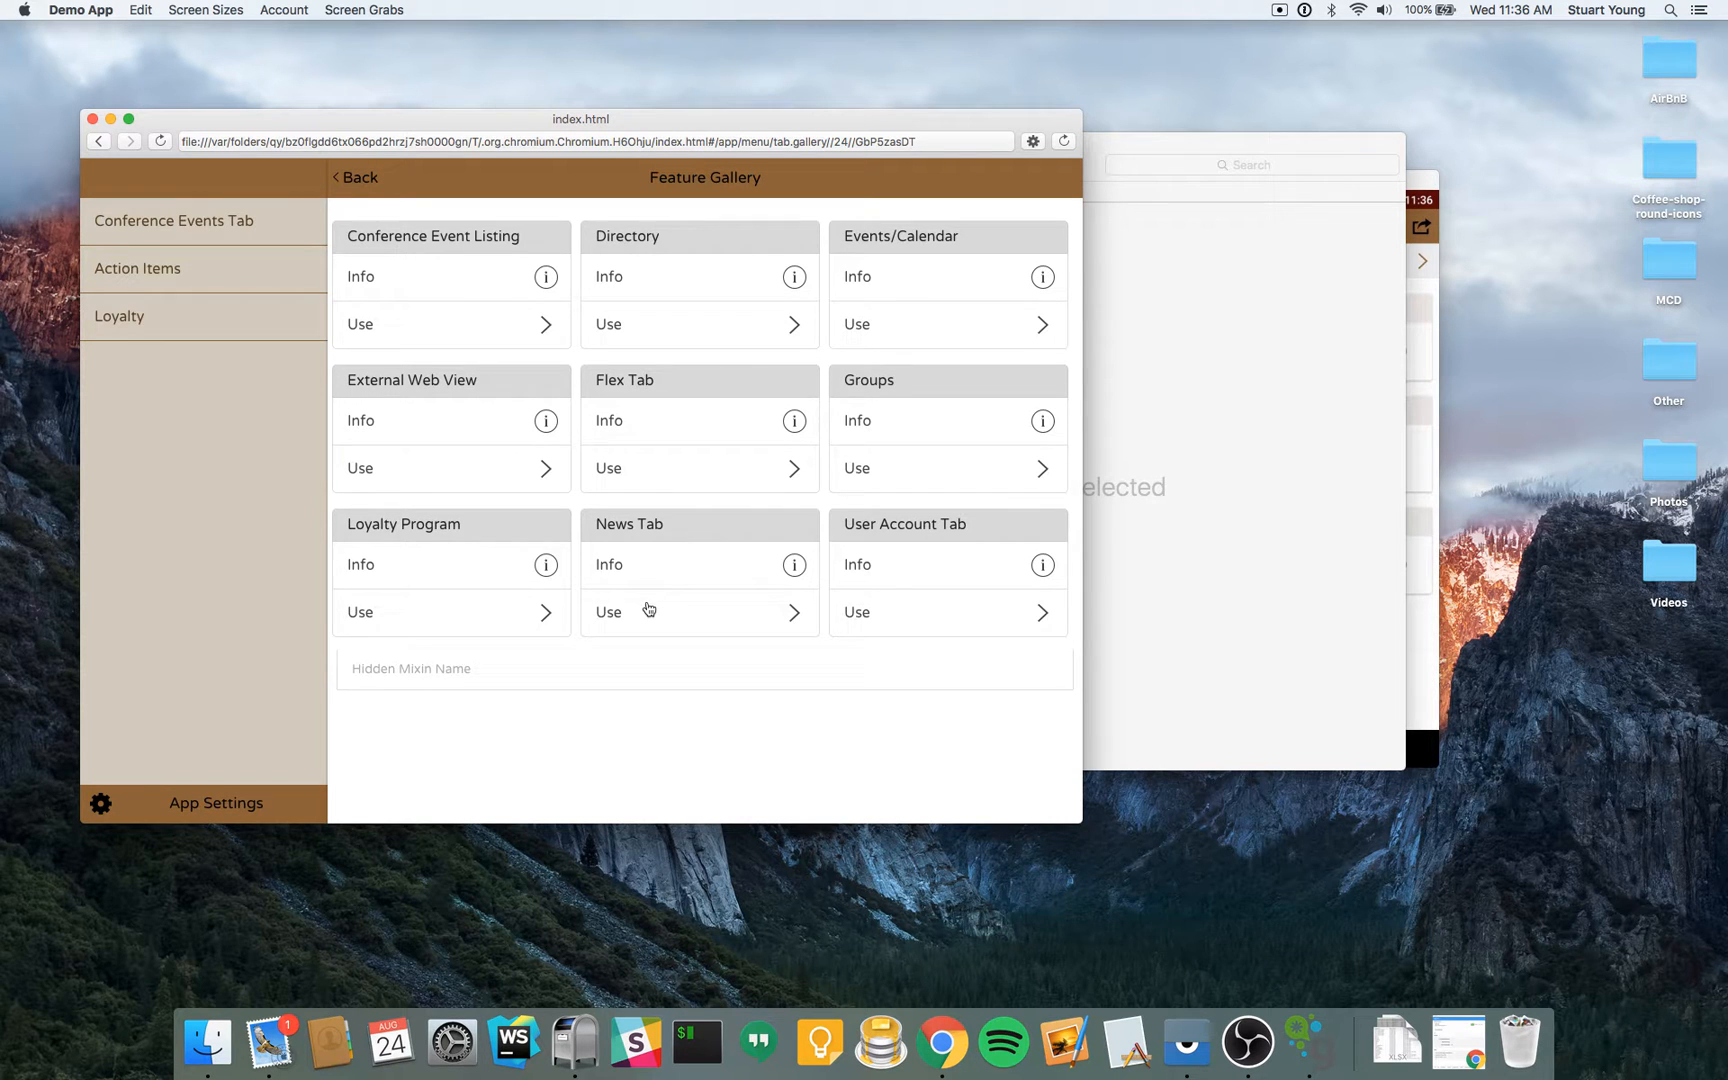
pyautogui.click(660, 566)
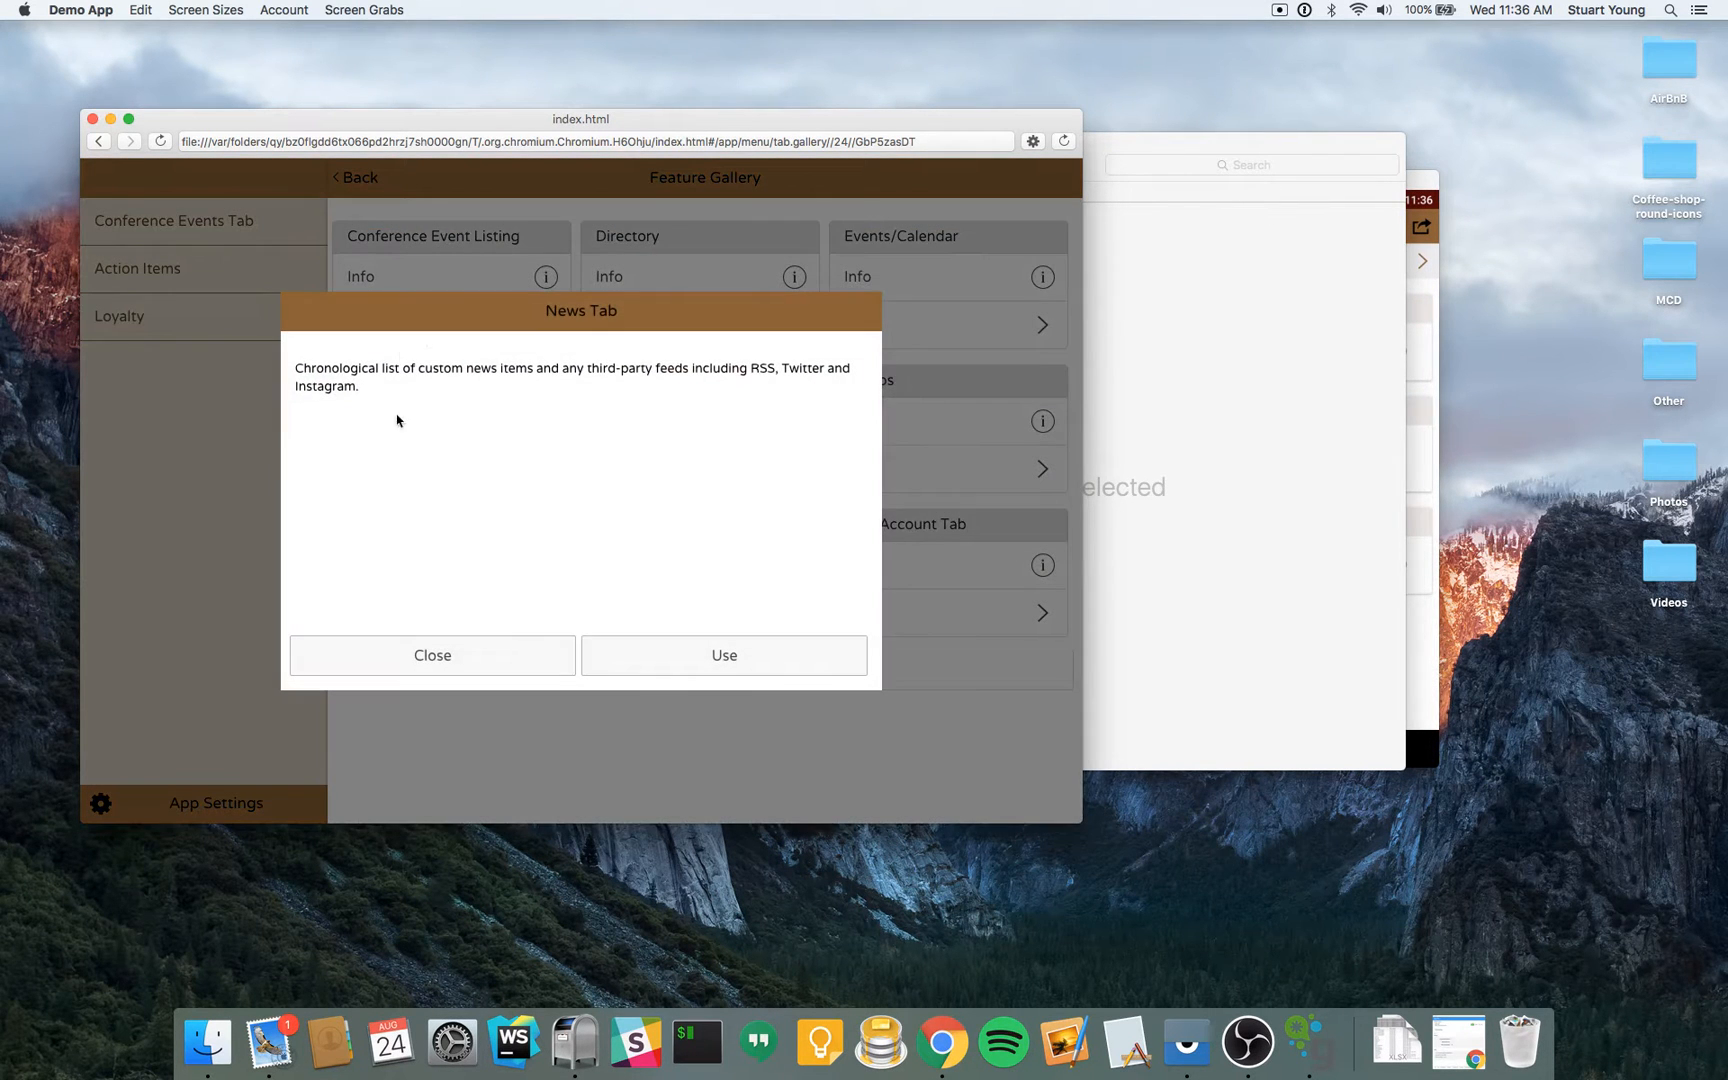
pyautogui.click(478, 645)
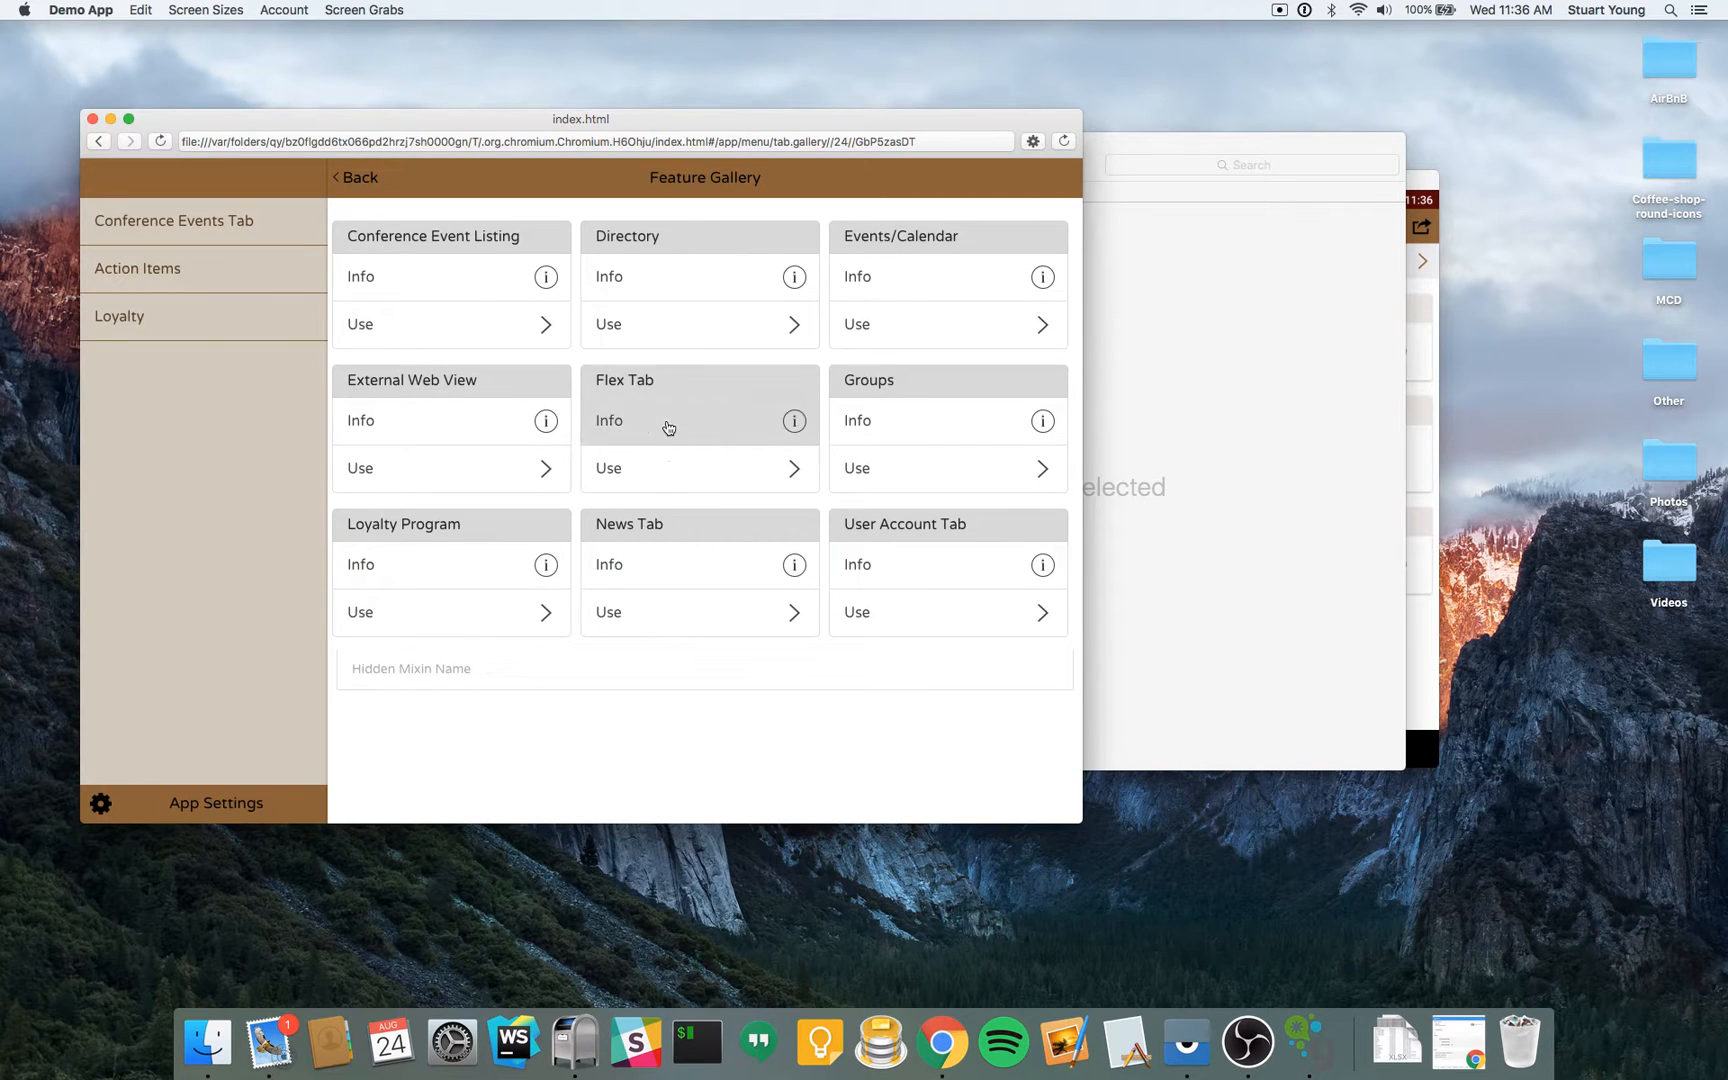
pyautogui.click(668, 434)
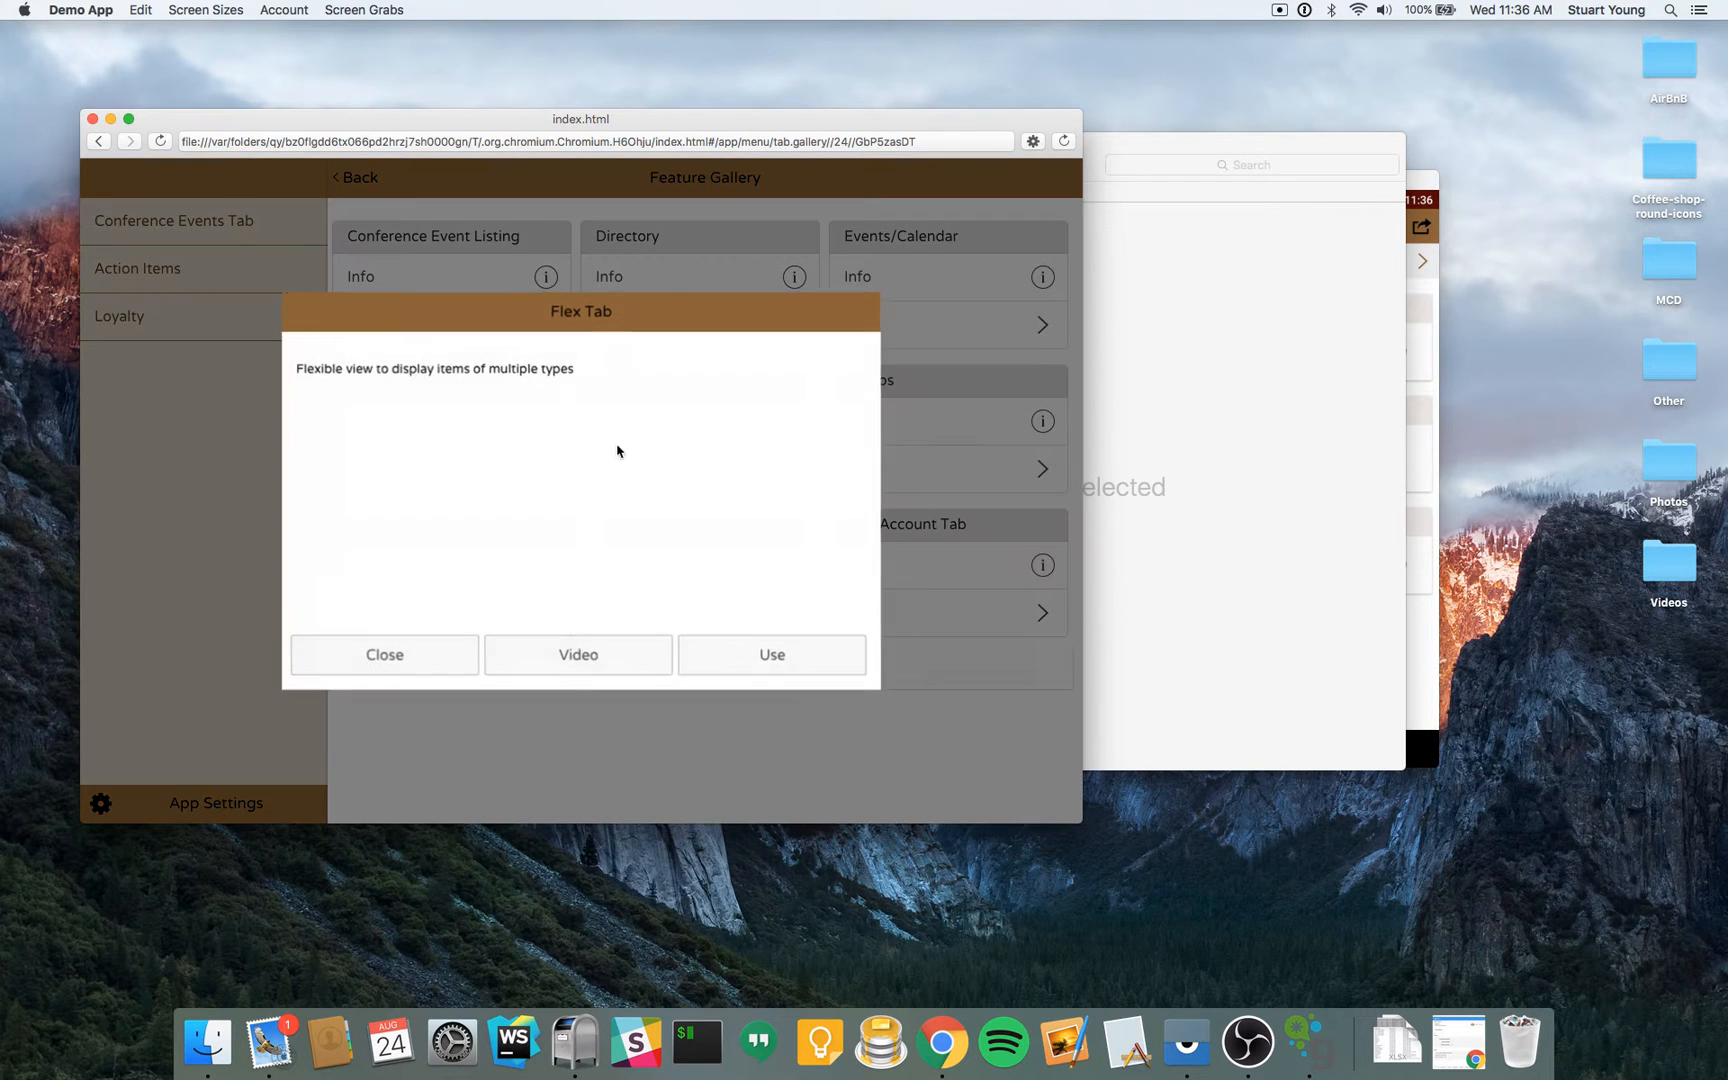
pyautogui.click(437, 660)
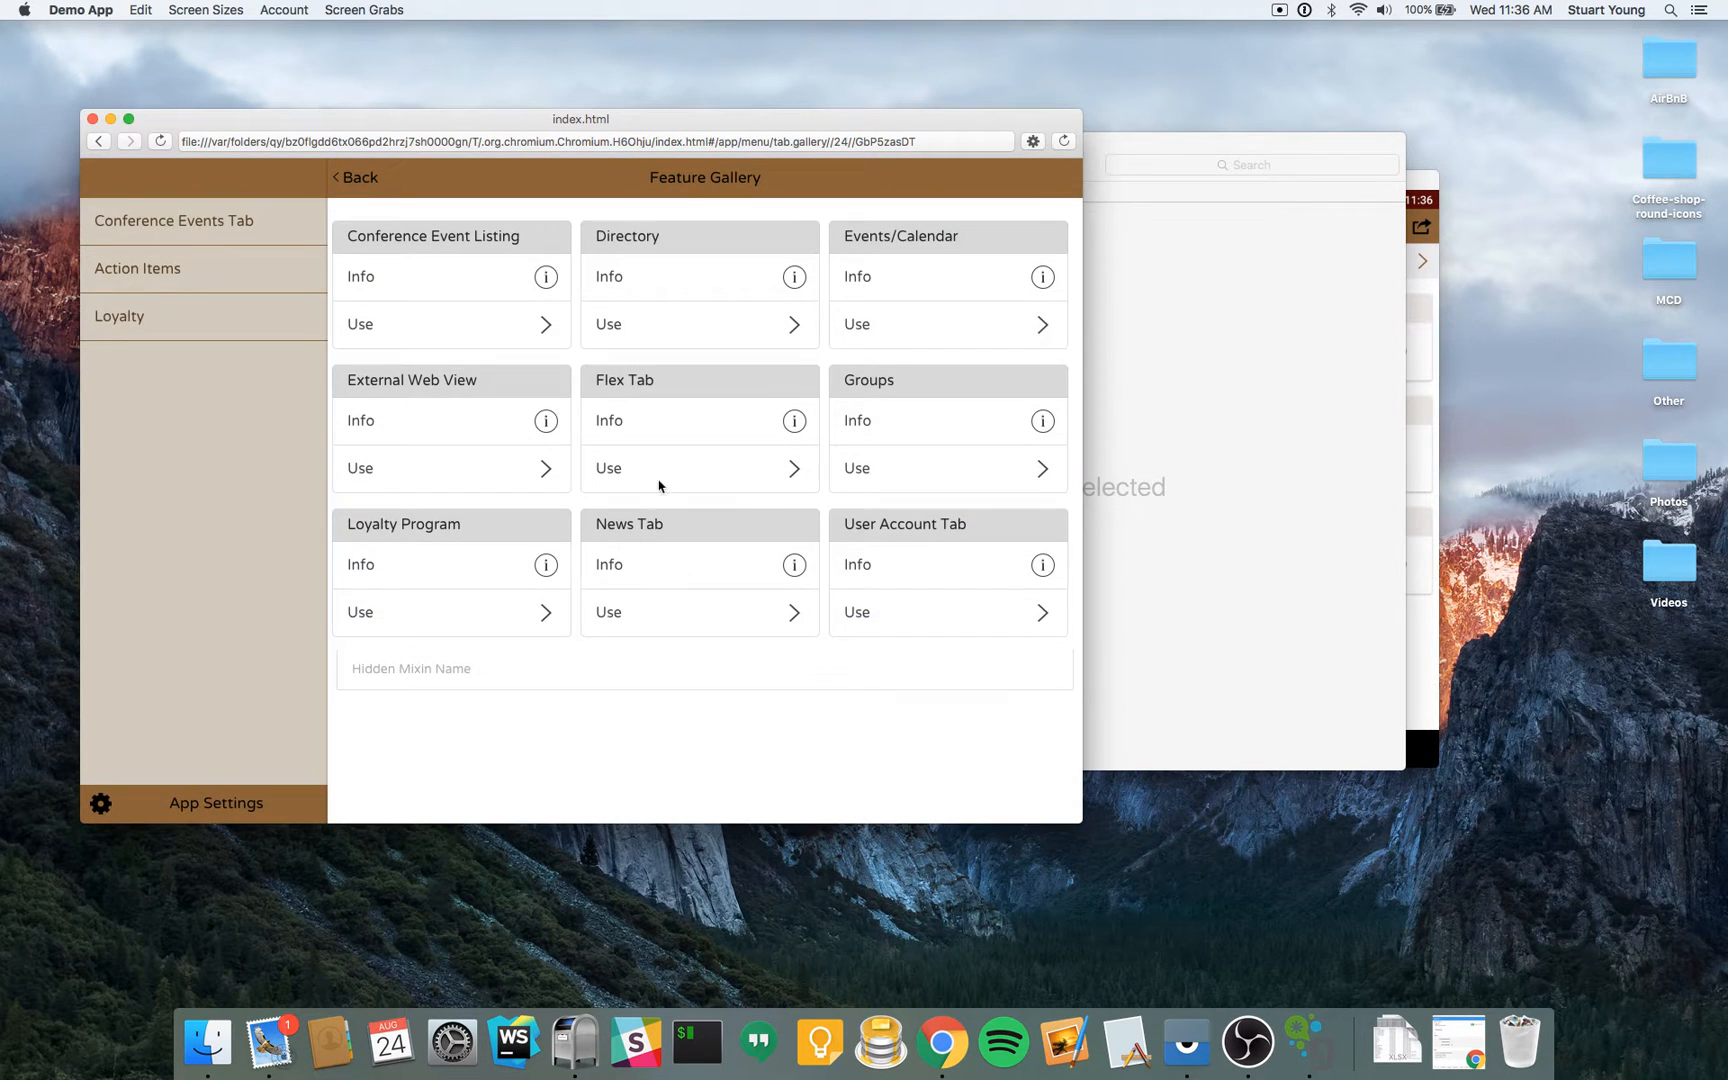
pyautogui.click(356, 176)
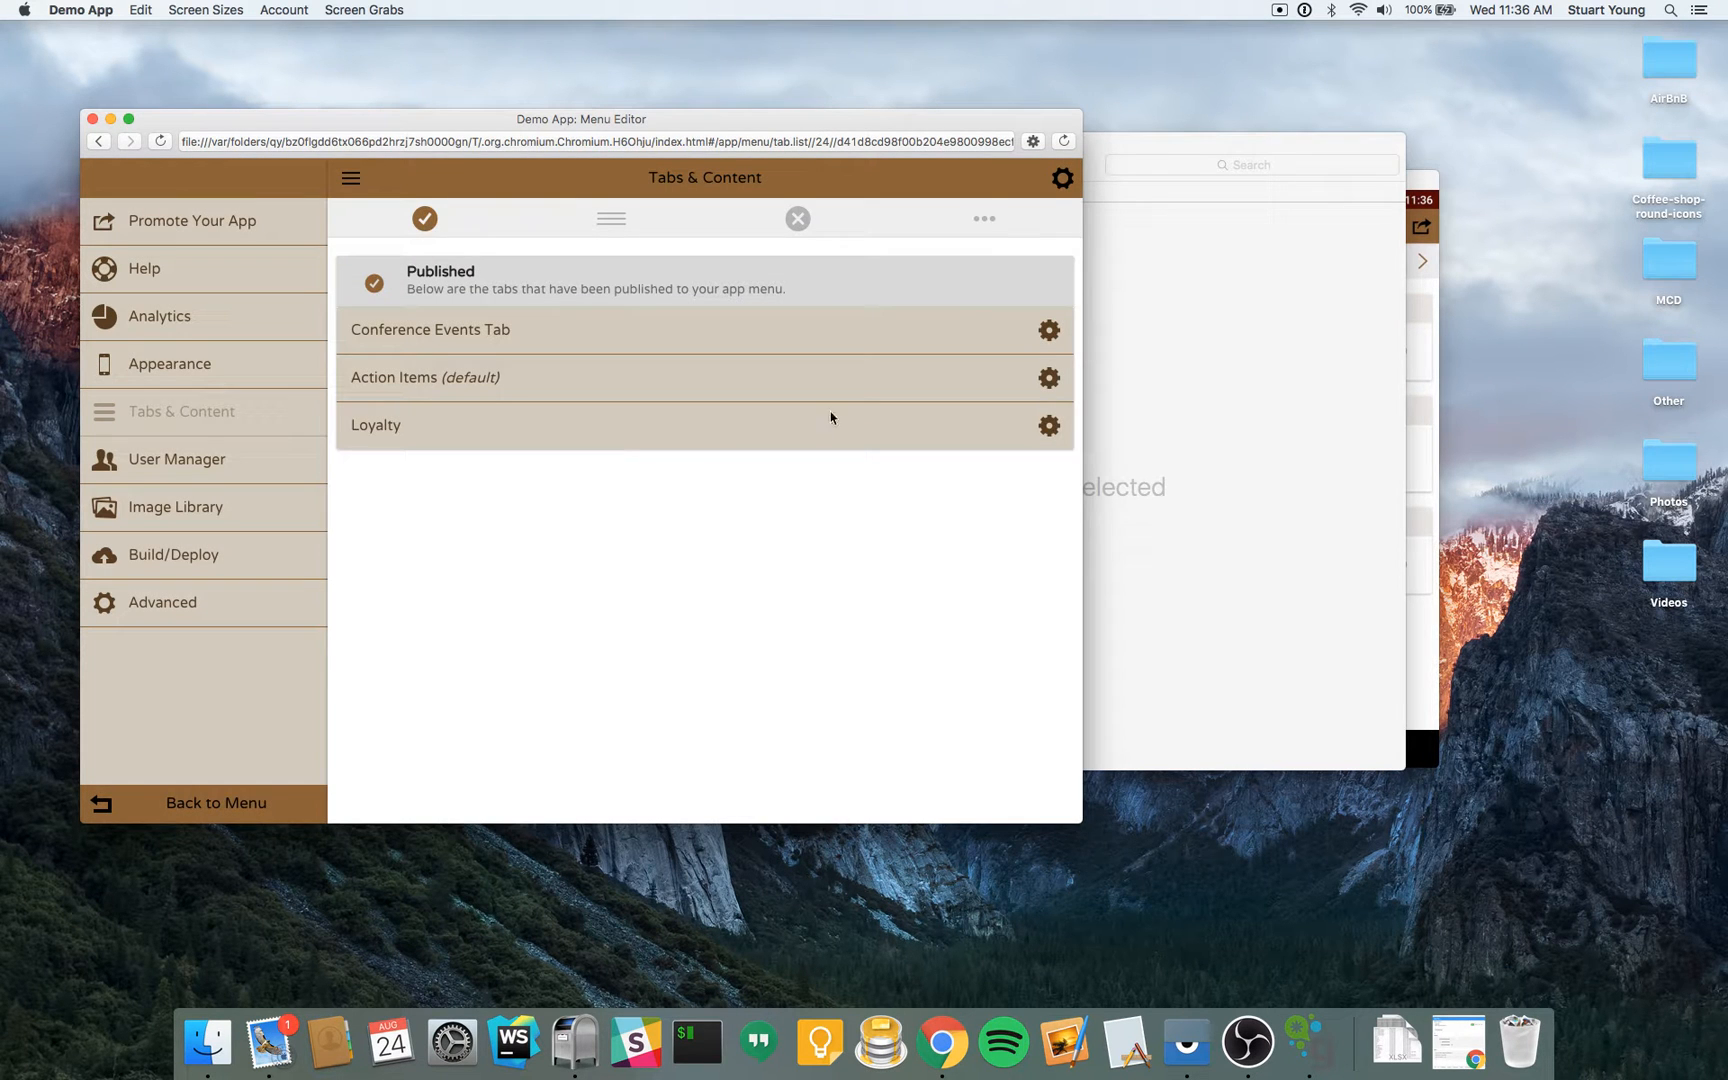
# - Show a footer item for Action Items with the checked cloud as its 'On' icon and the outlined cloud as its 'Off' icon
pyautogui.click(986, 219)
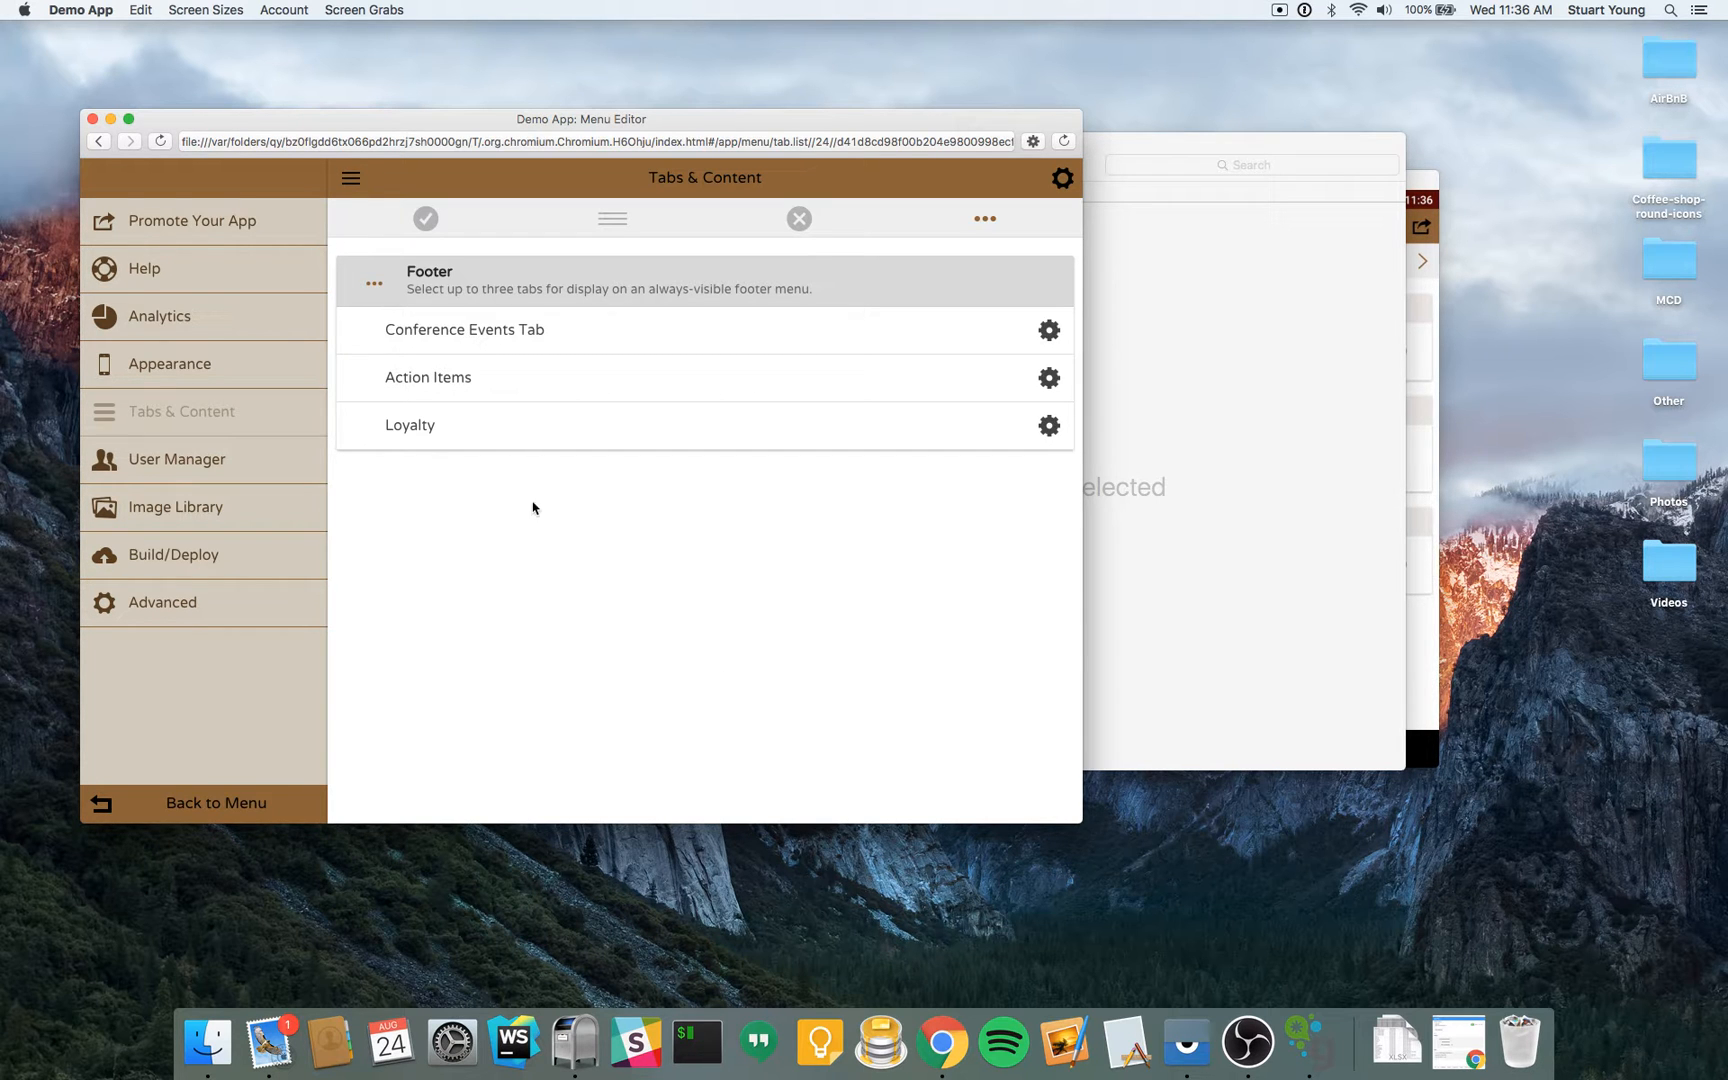
pyautogui.click(611, 388)
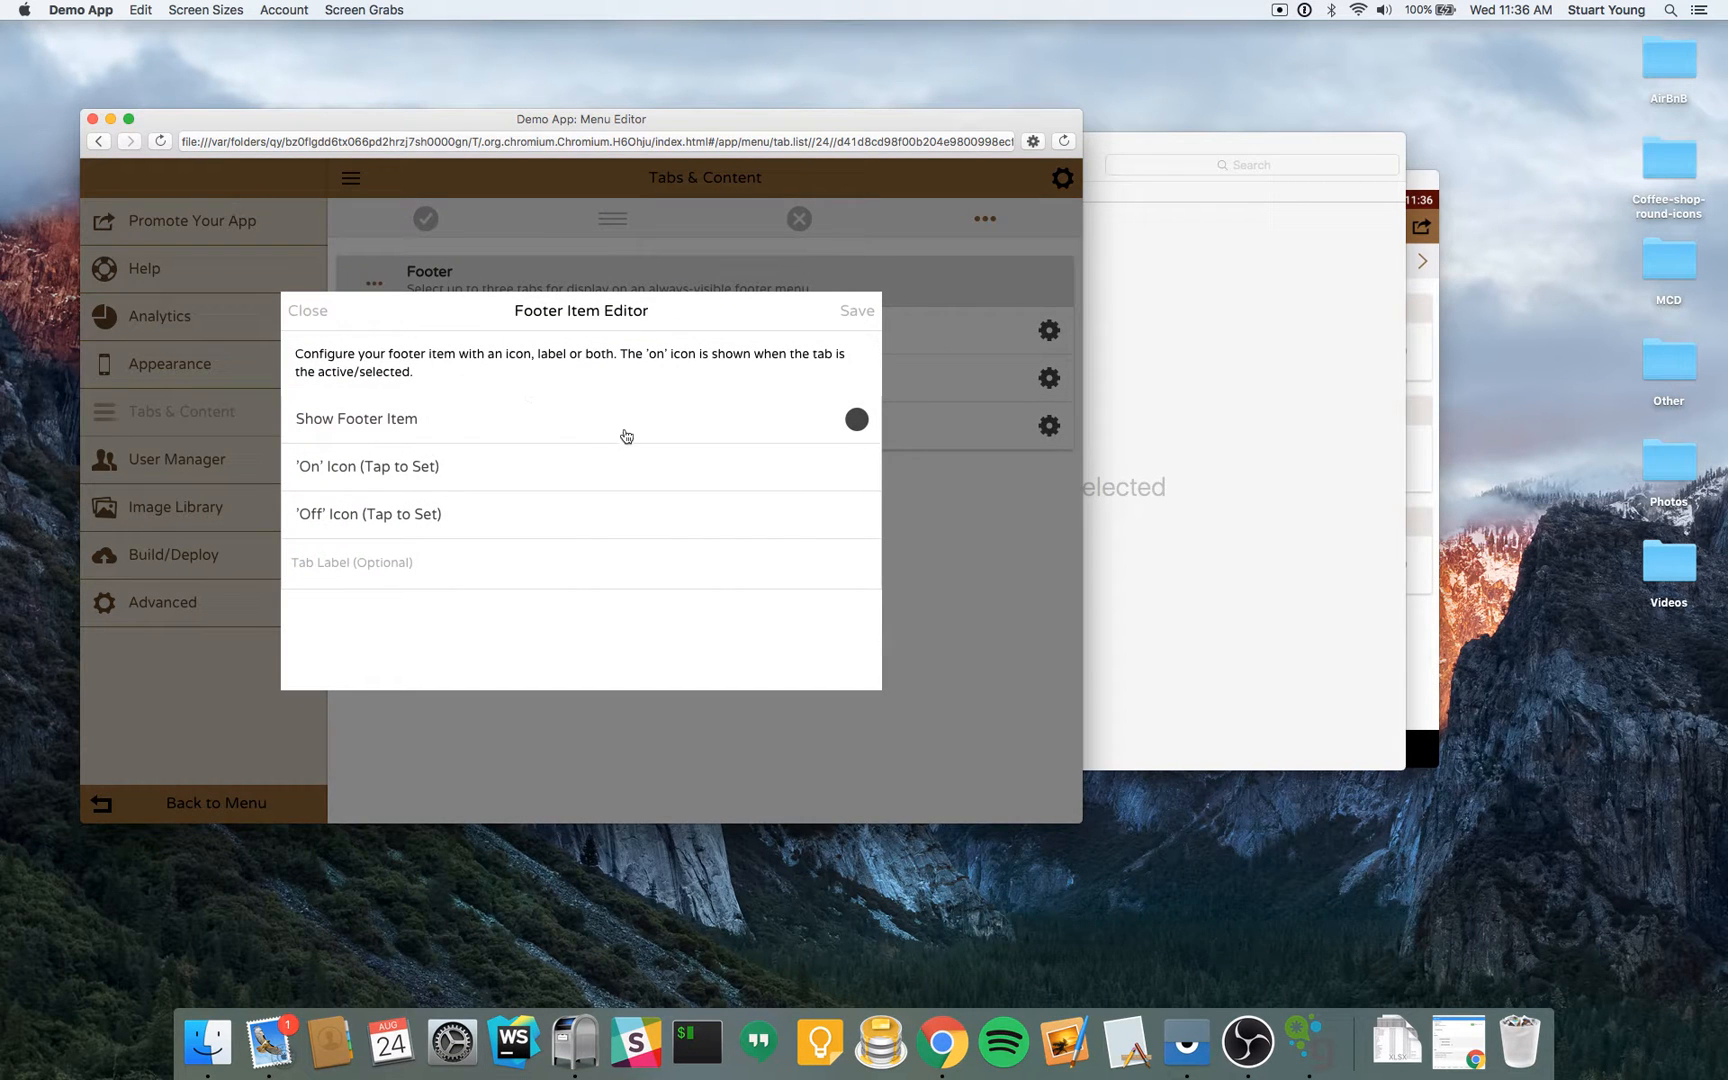
pyautogui.click(503, 433)
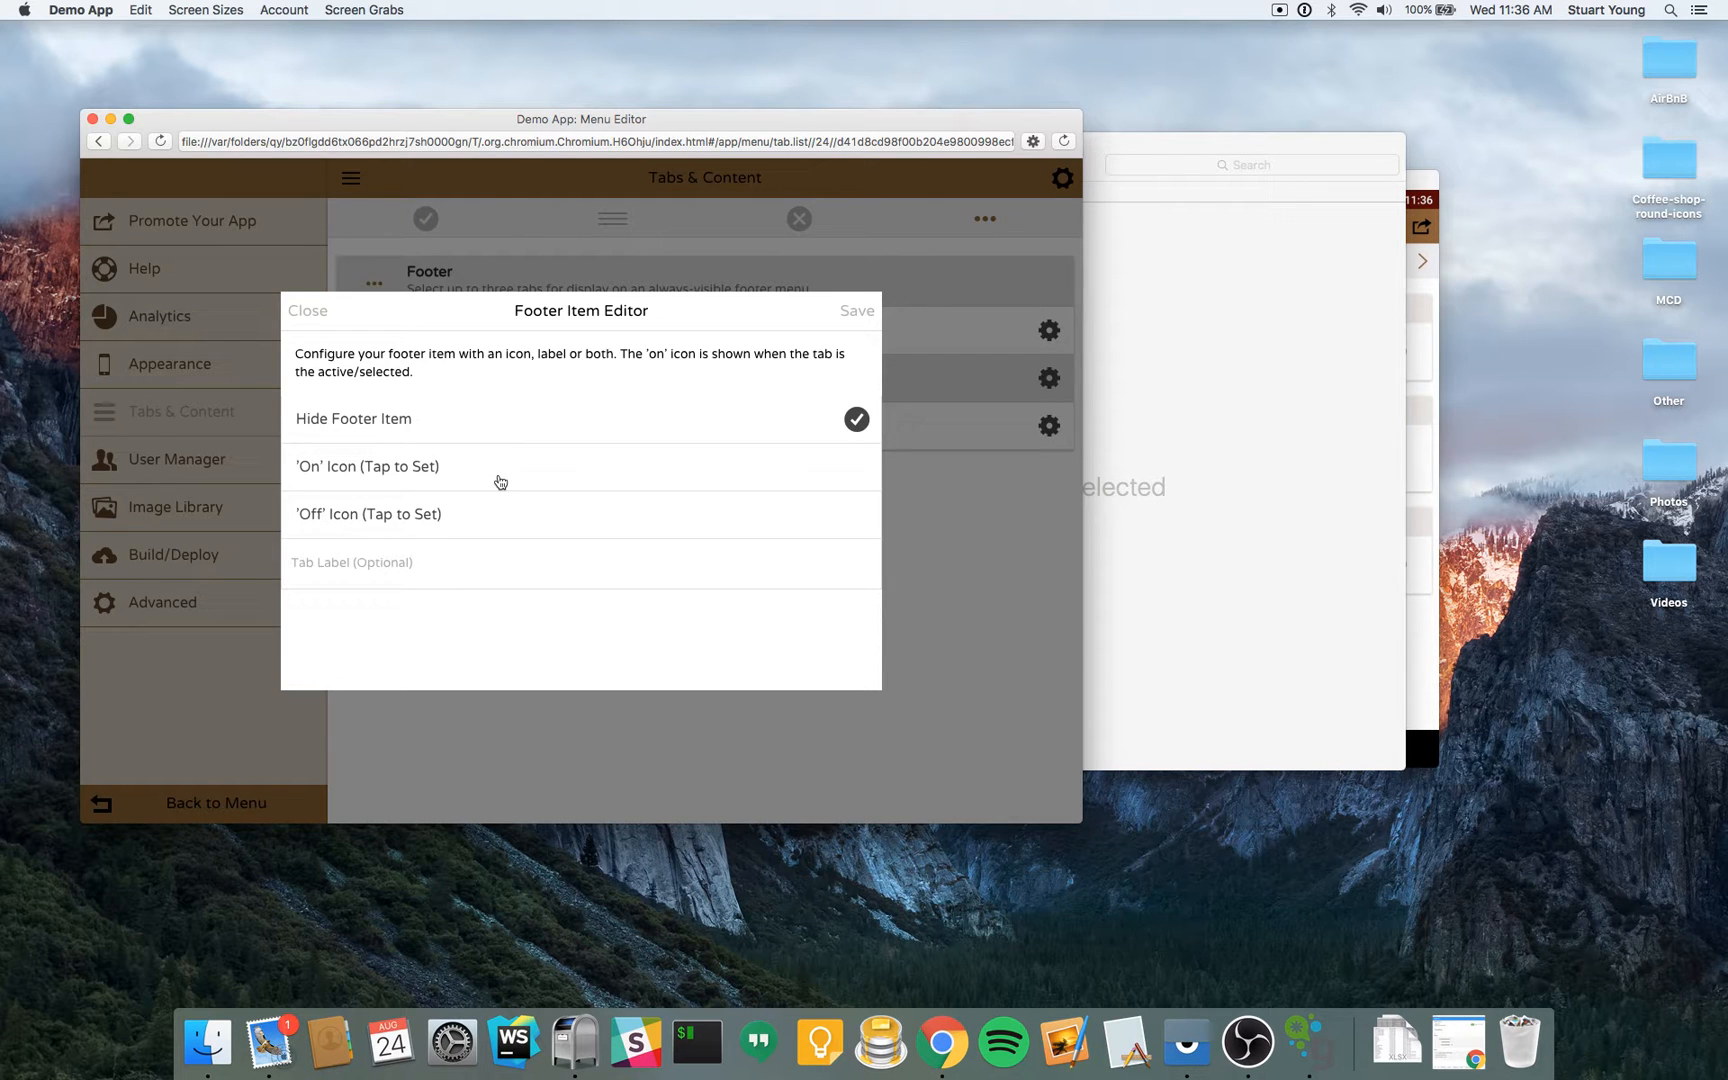
pyautogui.click(505, 475)
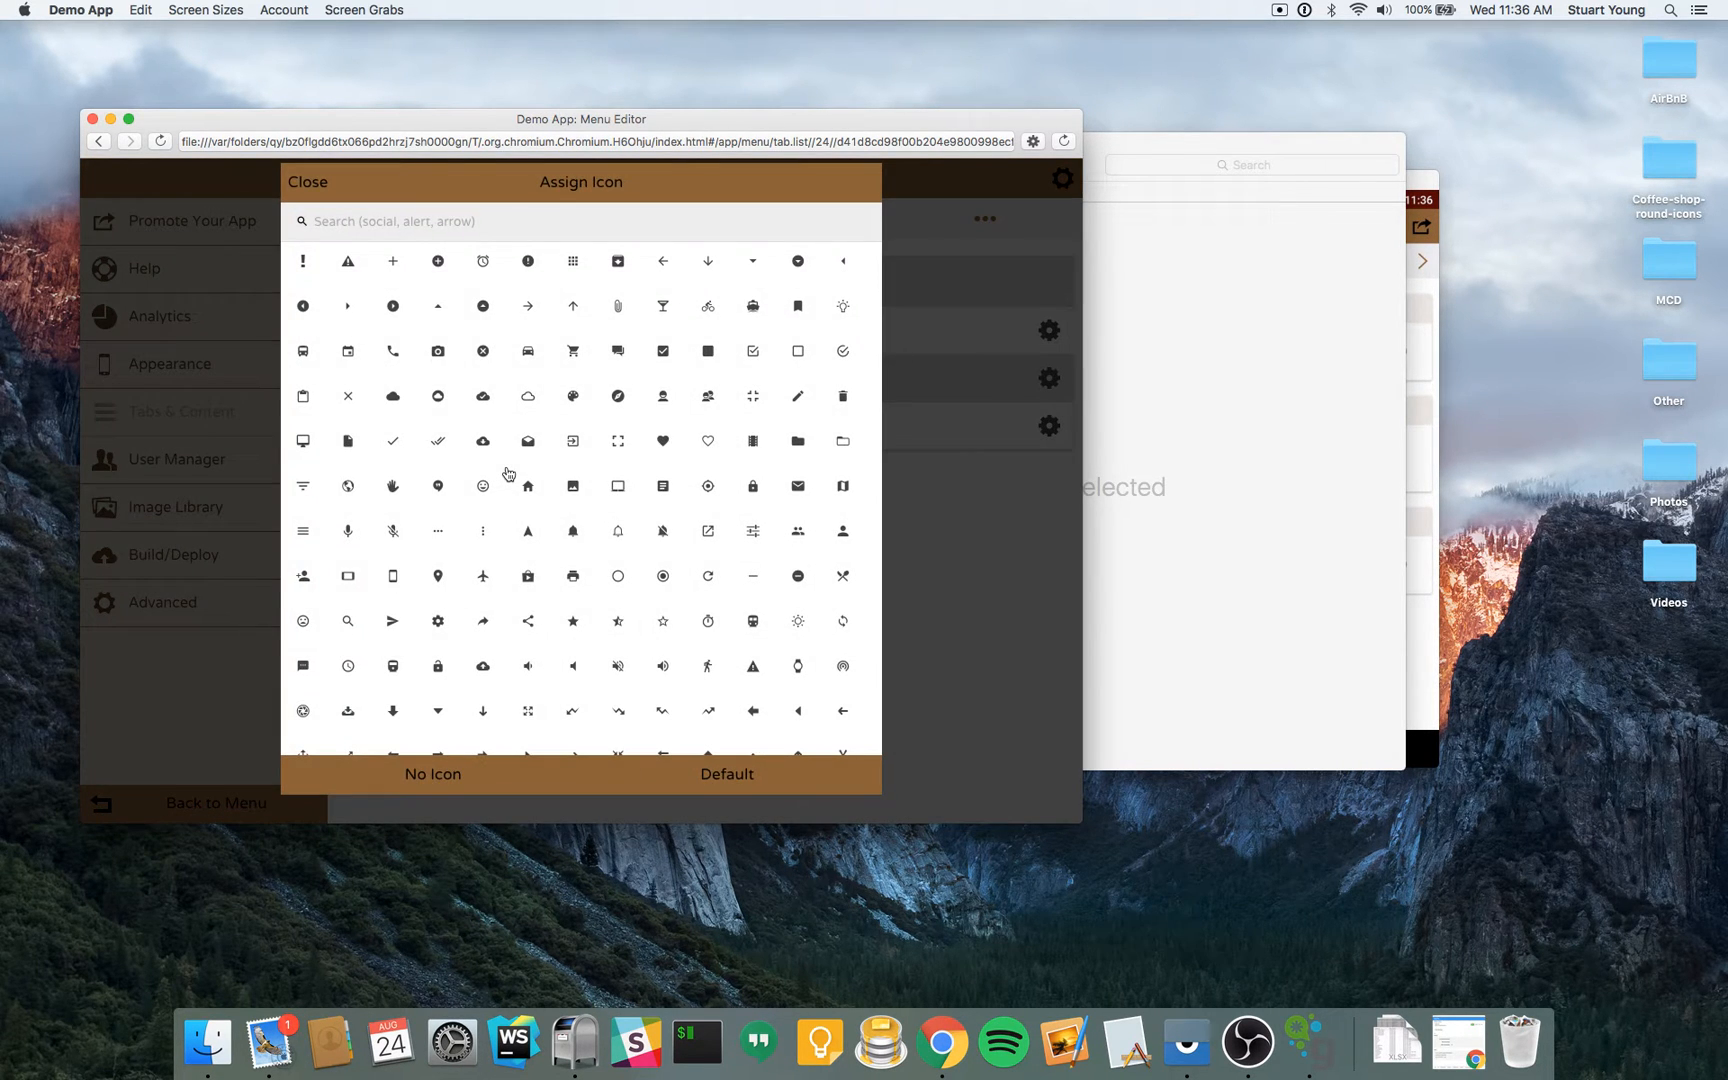
pyautogui.click(527, 398)
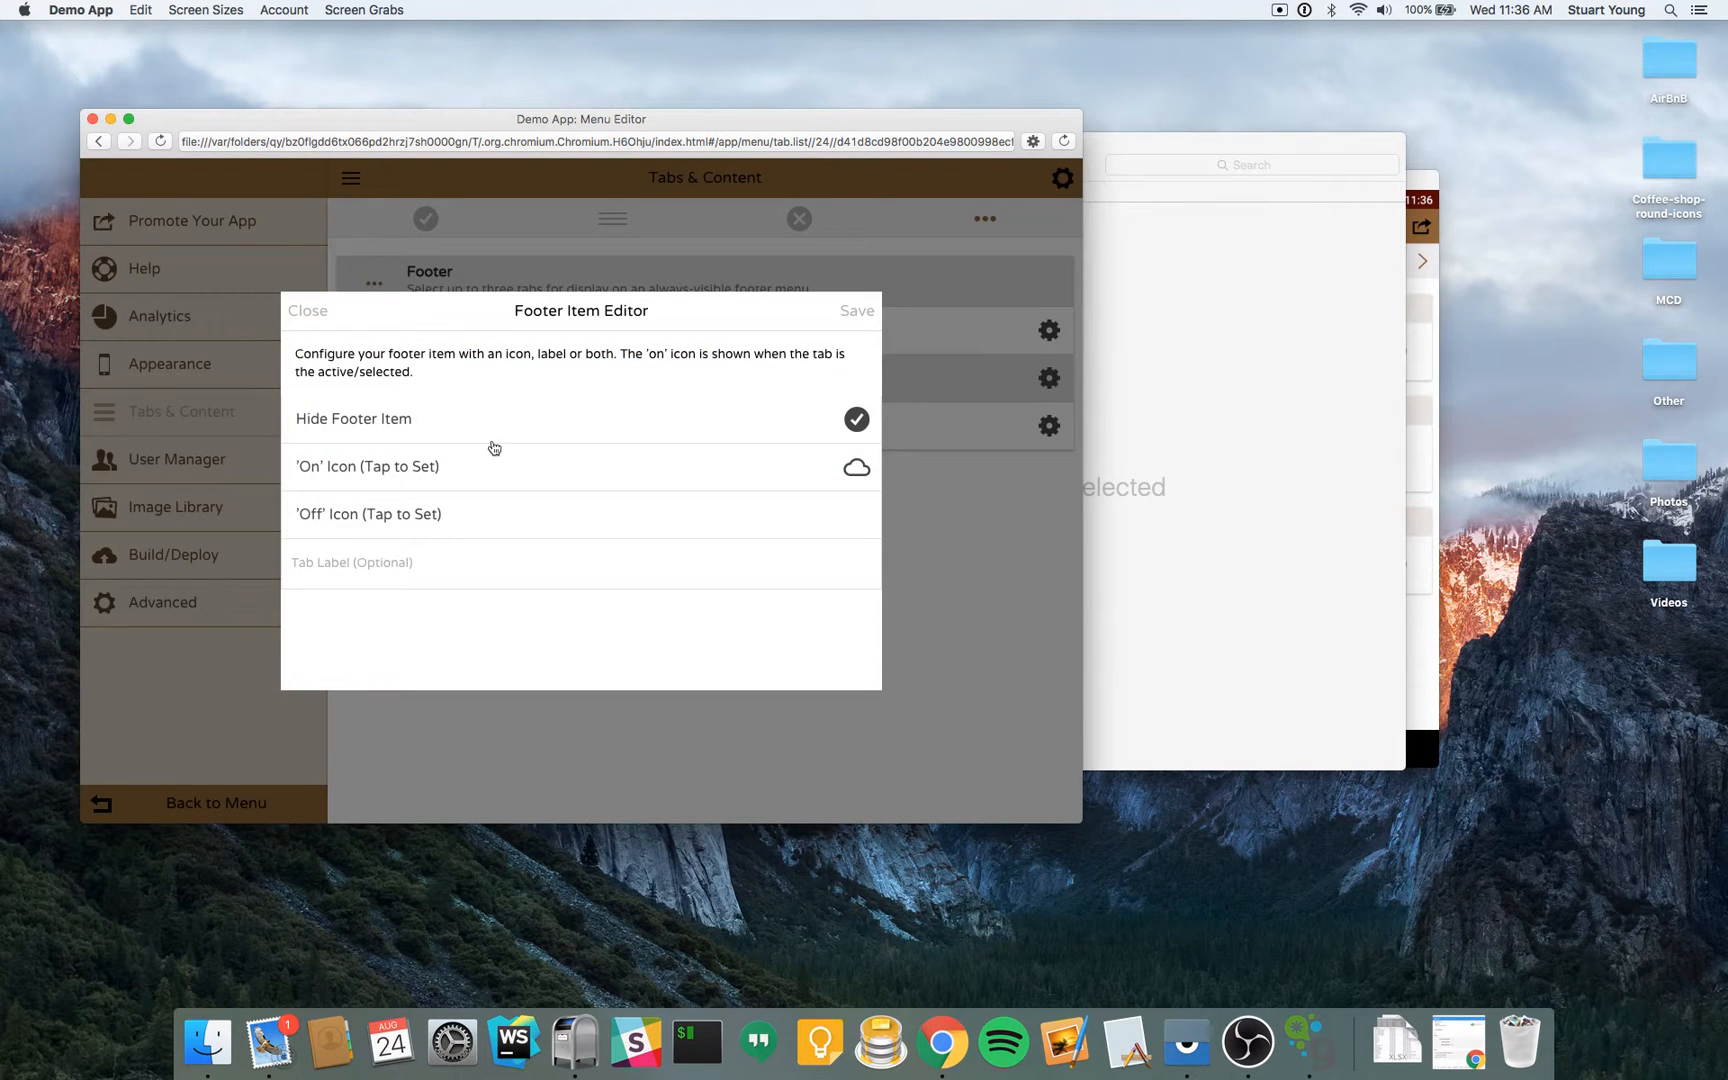
pyautogui.click(490, 476)
pyautogui.click(487, 399)
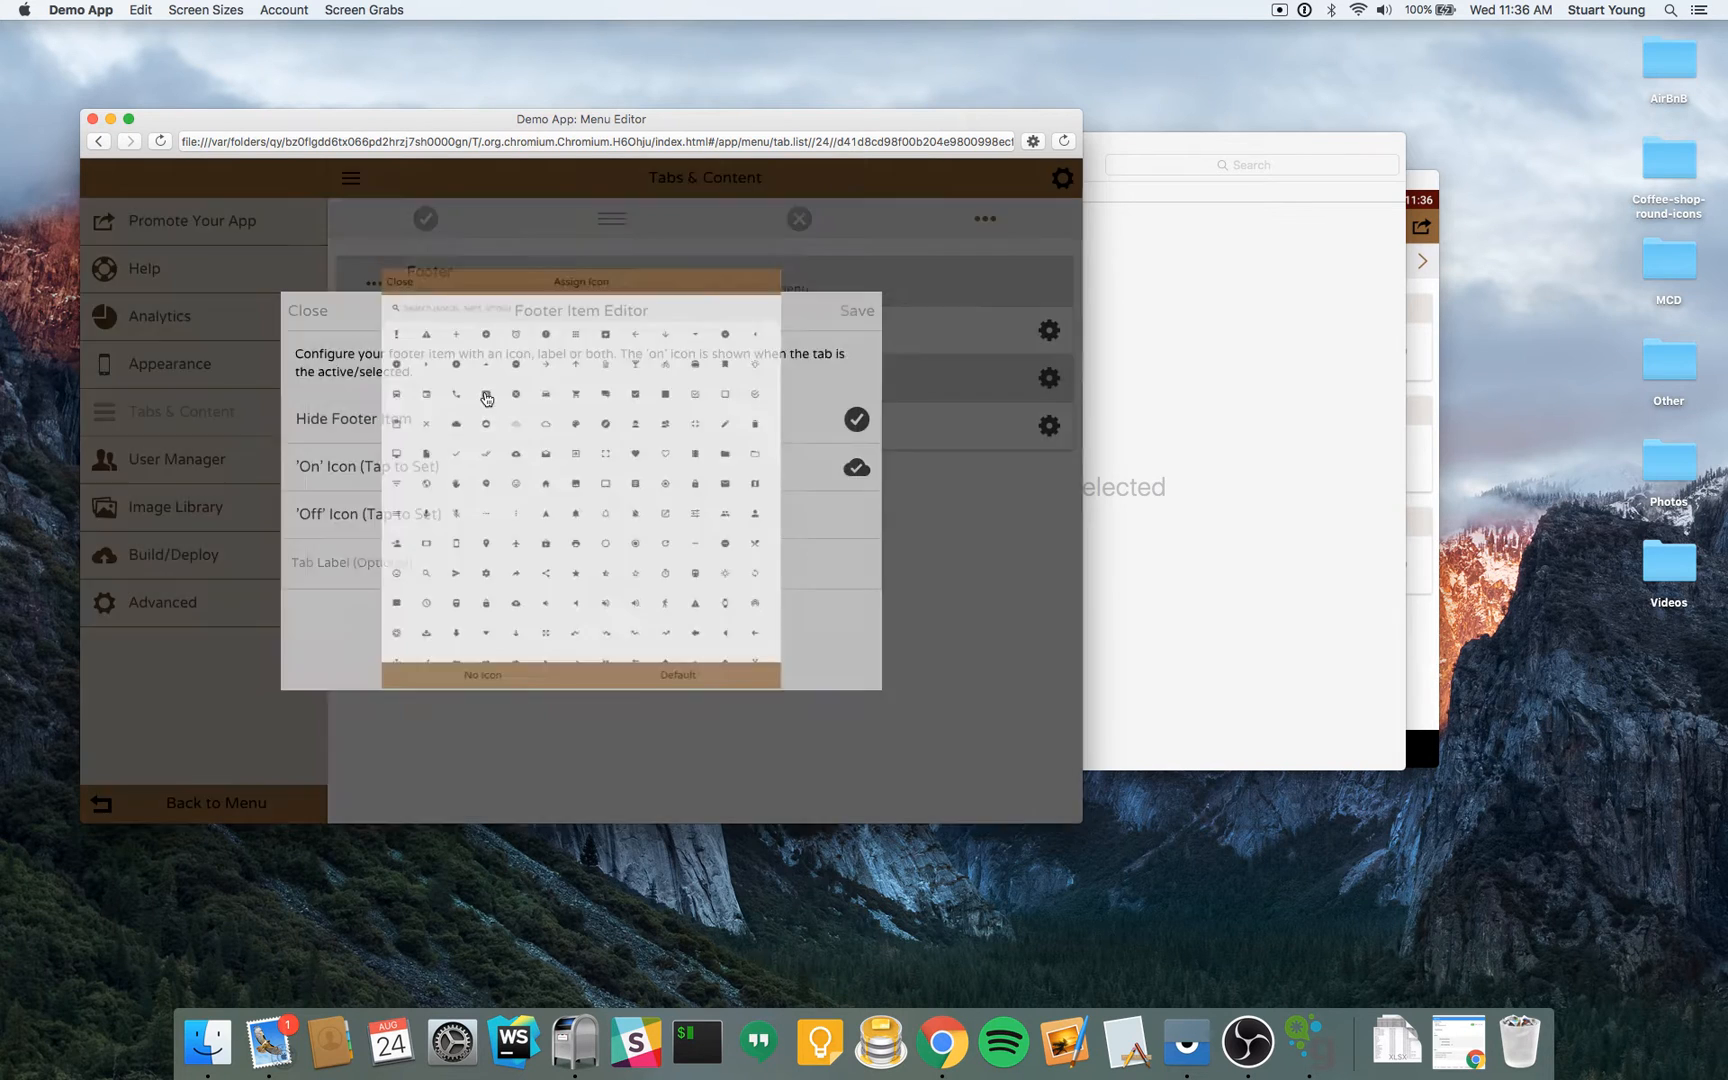
pyautogui.click(472, 529)
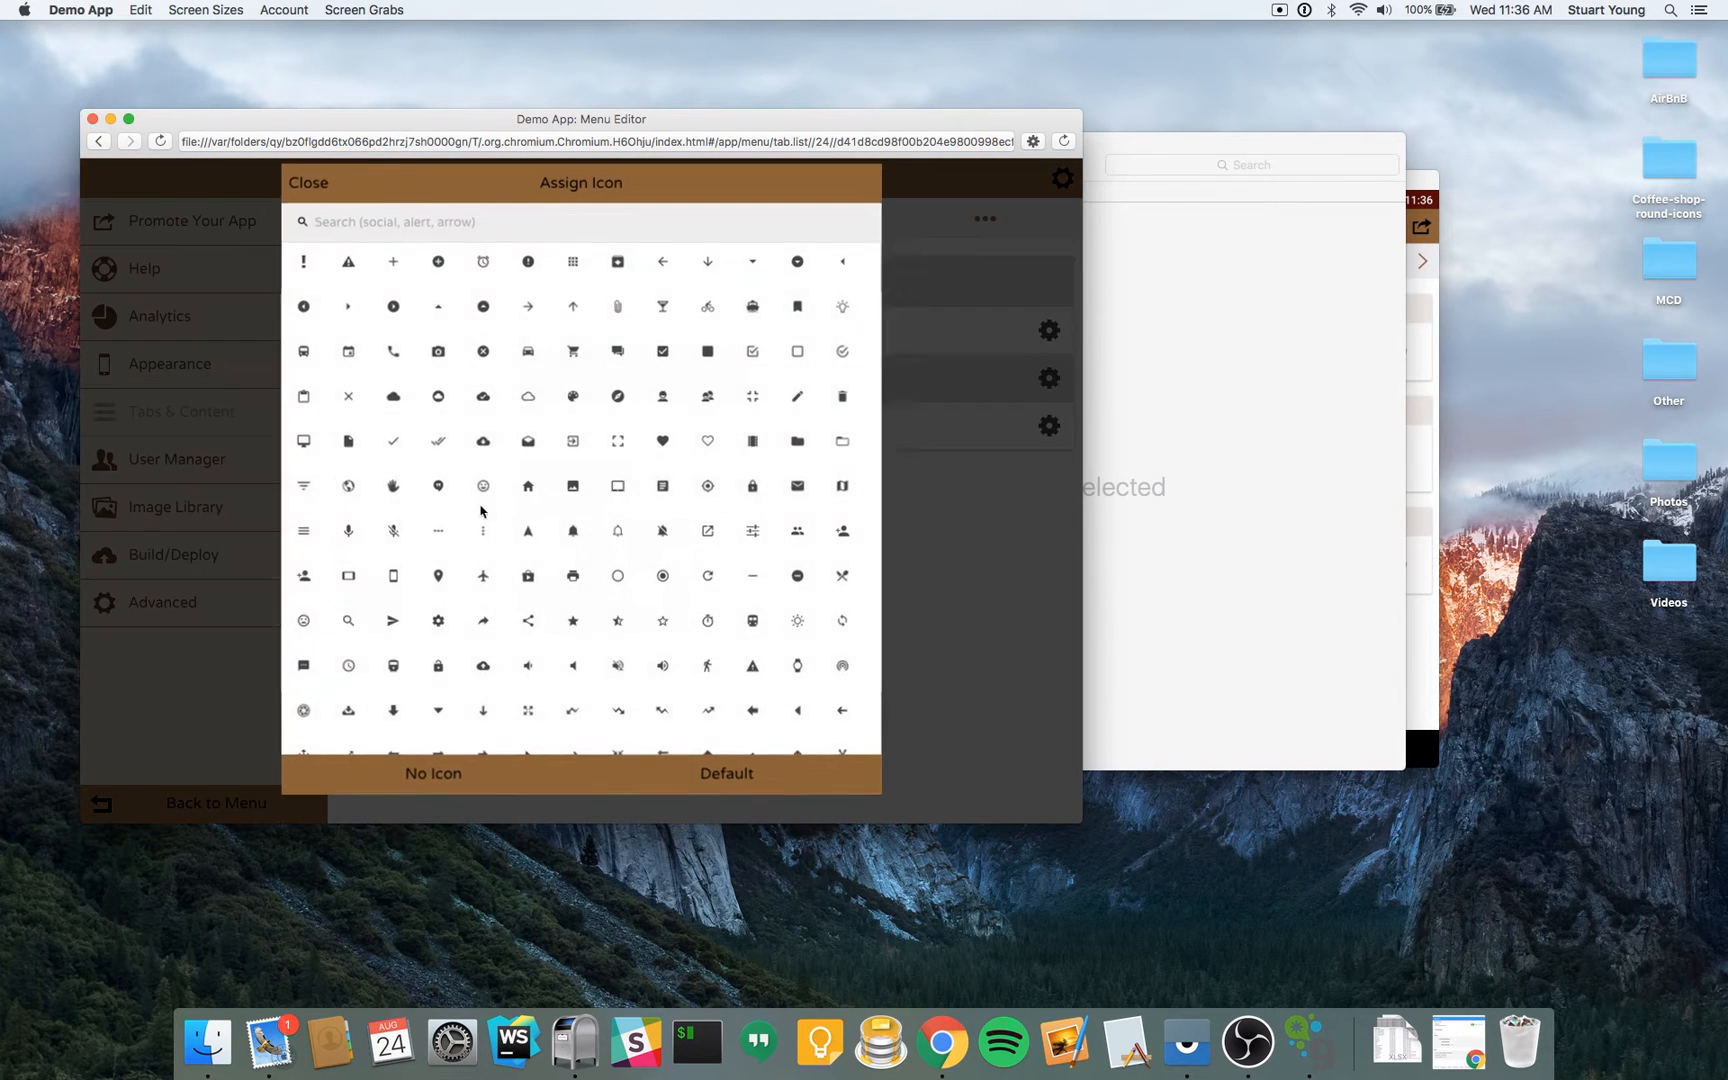
pyautogui.click(529, 398)
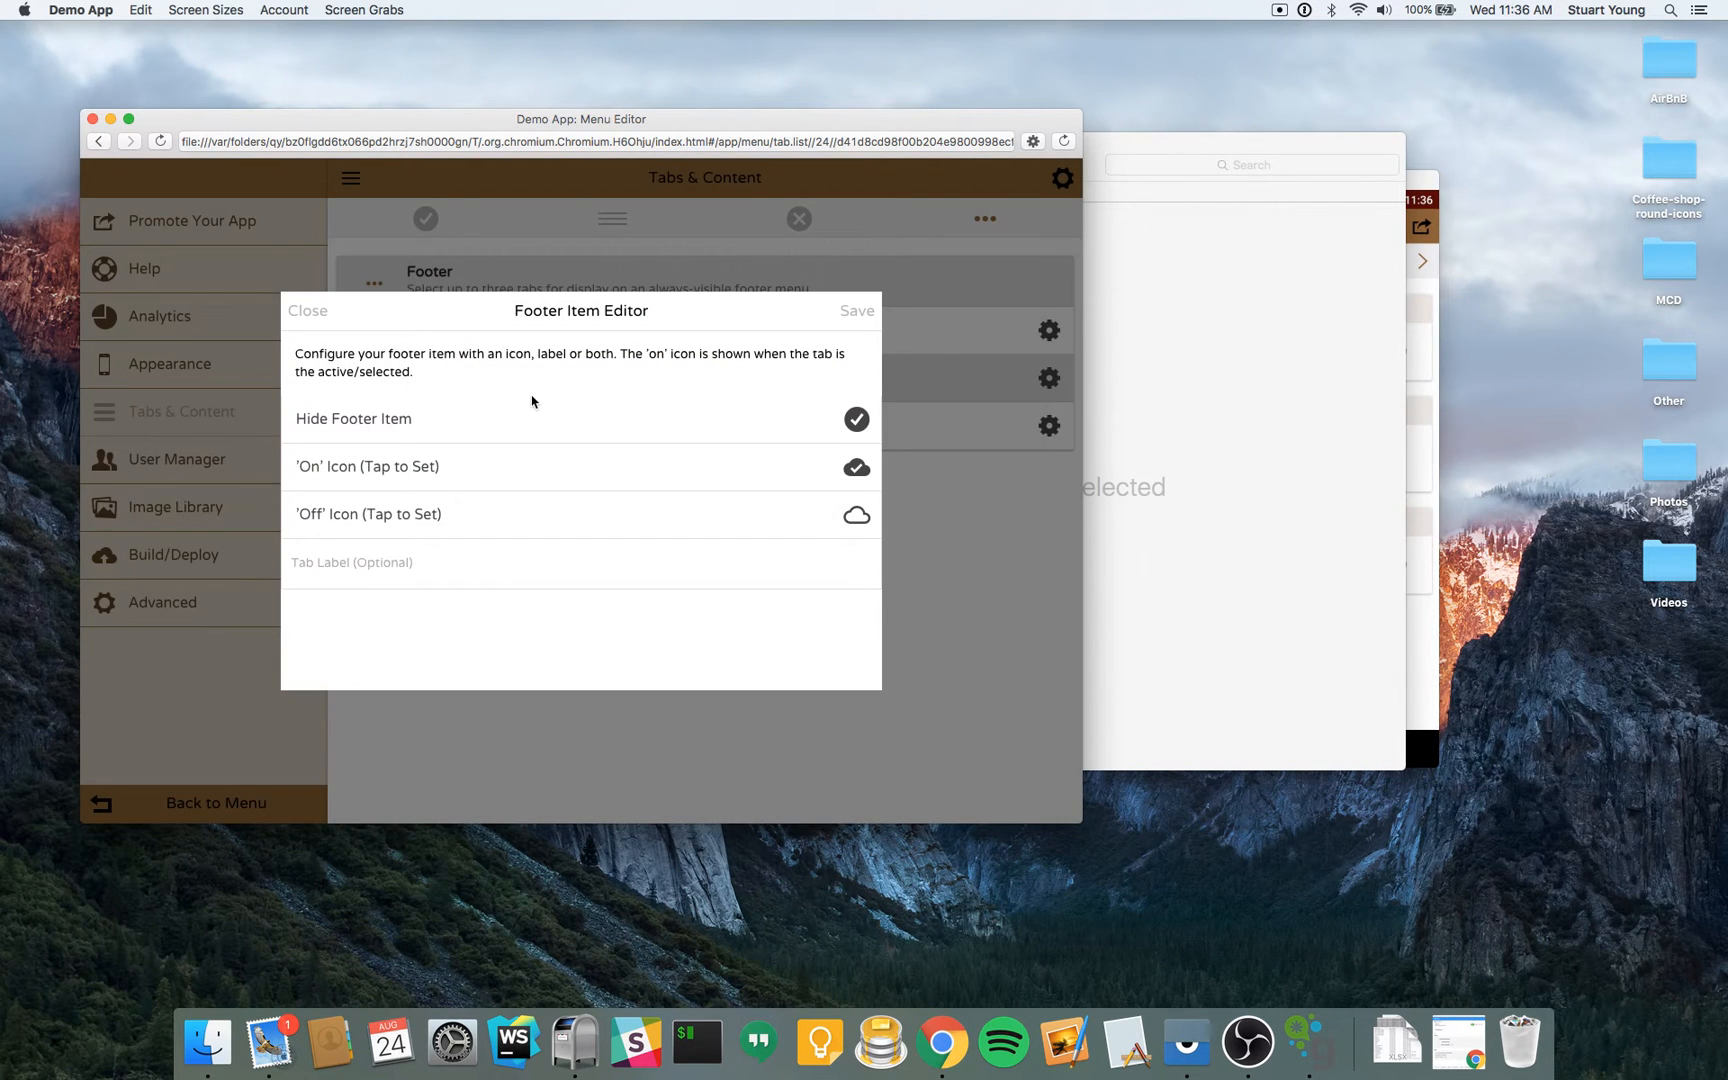
# - Label the Action Items footer item Optional! and save it
pyautogui.click(463, 577)
pyautogui.write('Optional!')
pyautogui.click(857, 311)
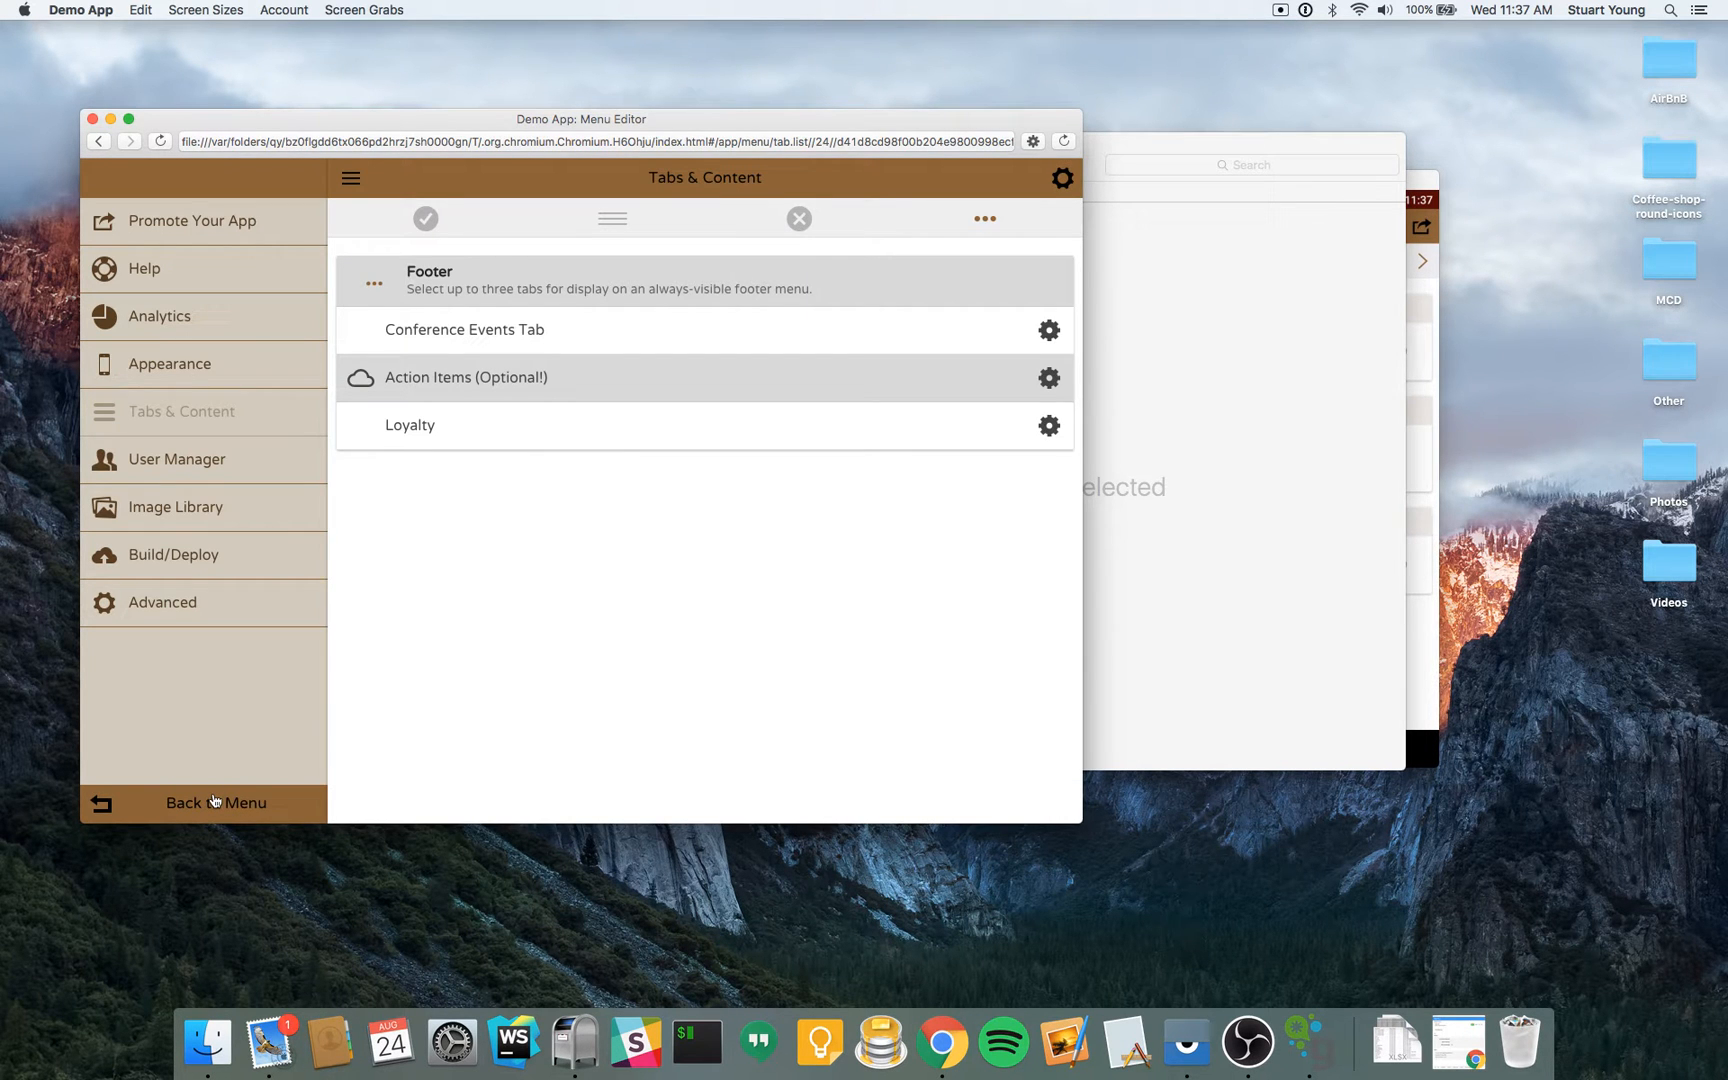
# - Leave the app settings, switch to the Vysor phone mirror, refresh the app's side menu and open Action Items from the footer
pyautogui.click(214, 800)
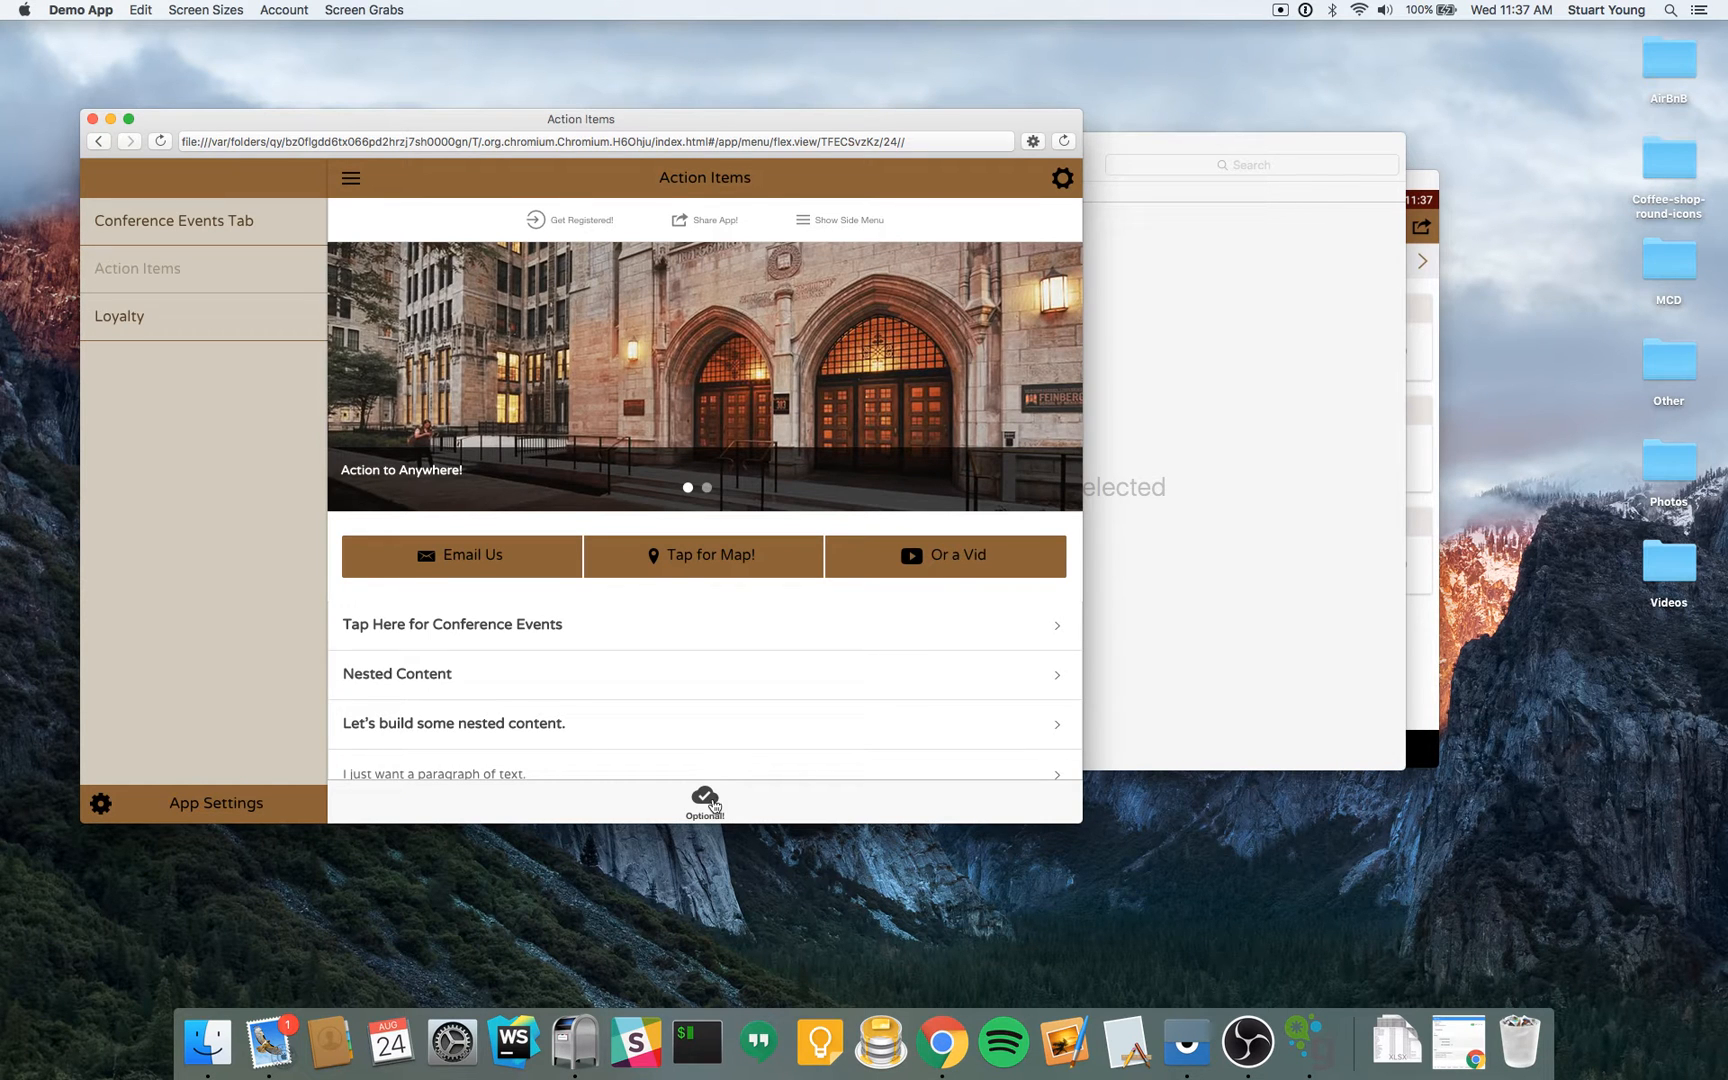
pyautogui.click(1428, 186)
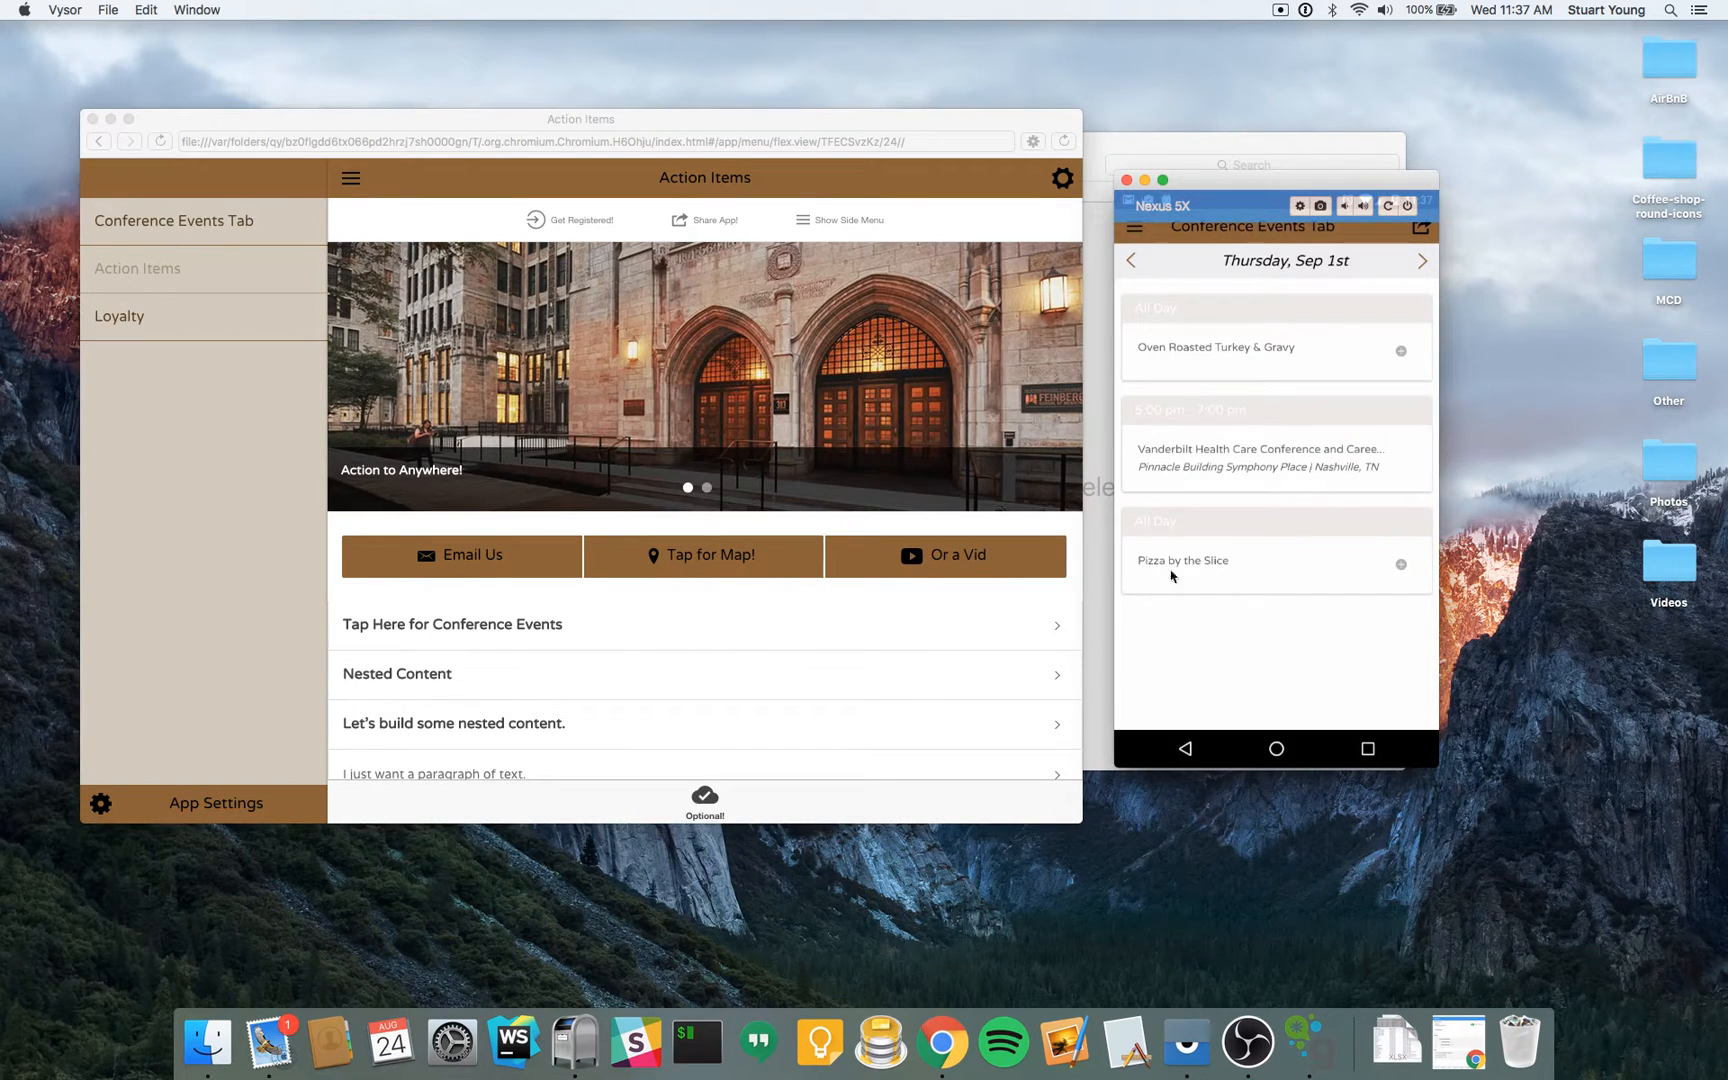
pyautogui.click(1140, 230)
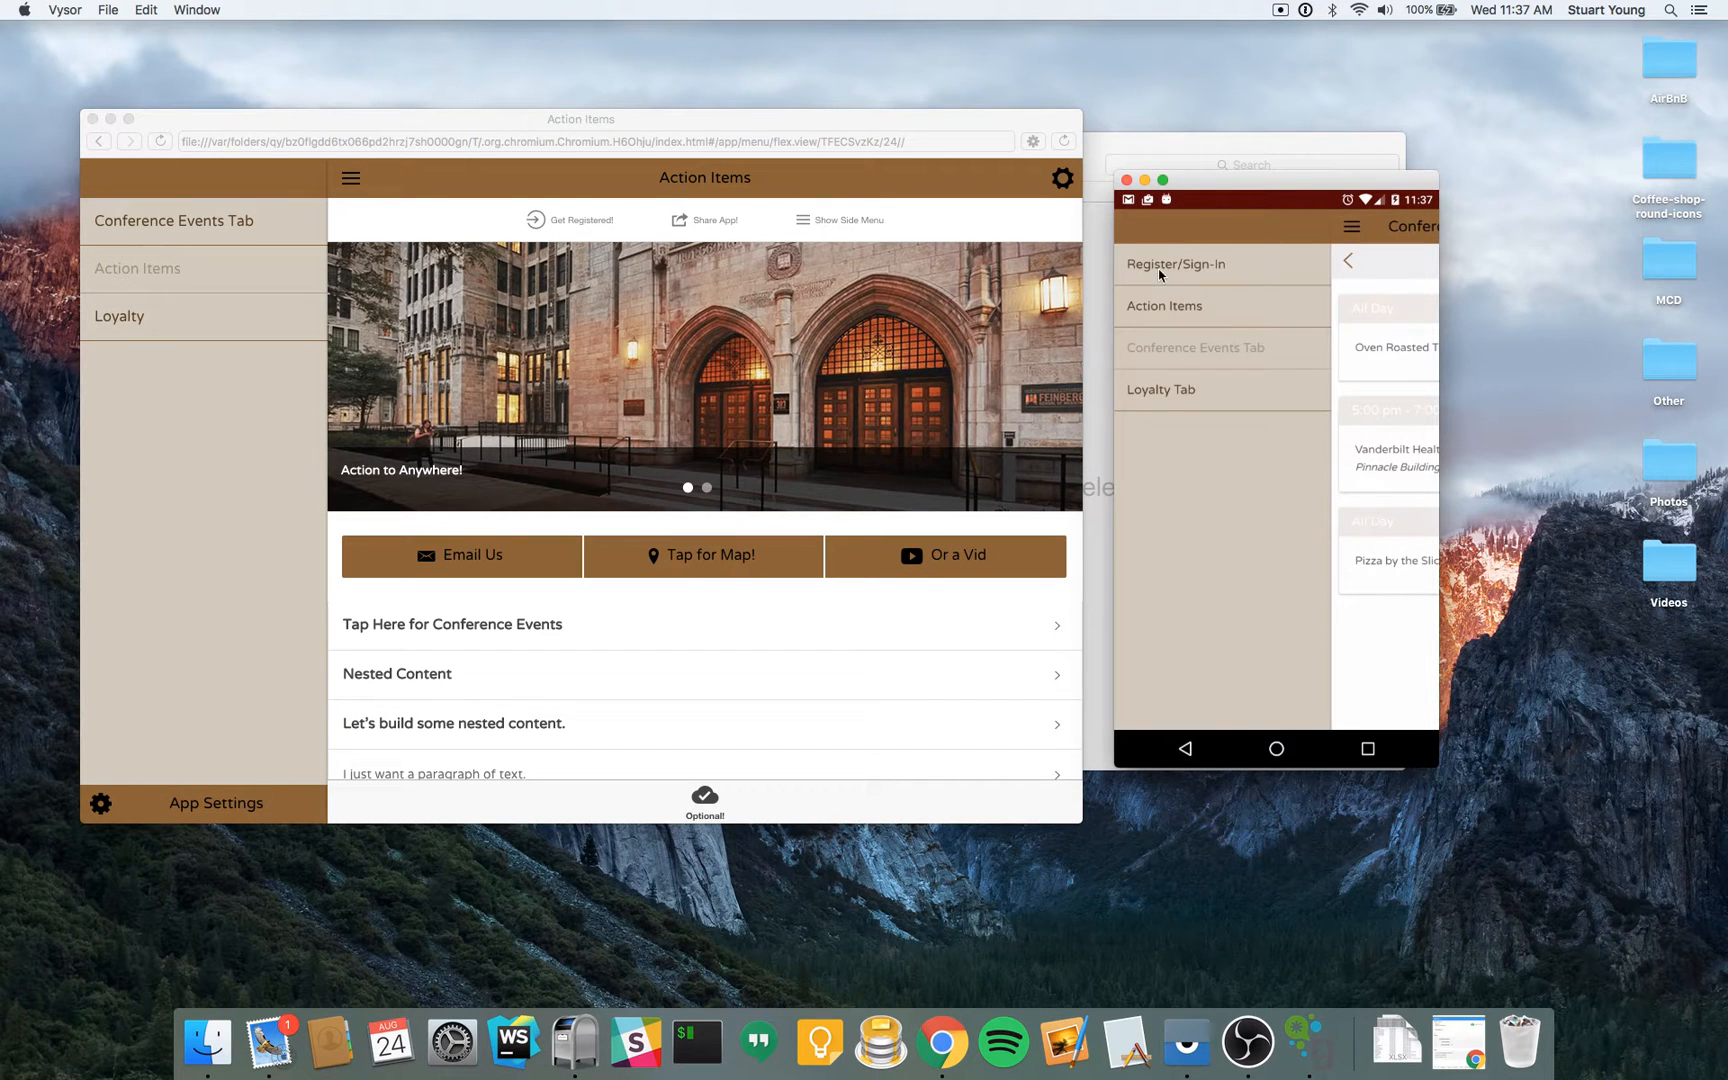
pyautogui.moveTo(1160, 456); pyautogui.dragTo(1181, 675)
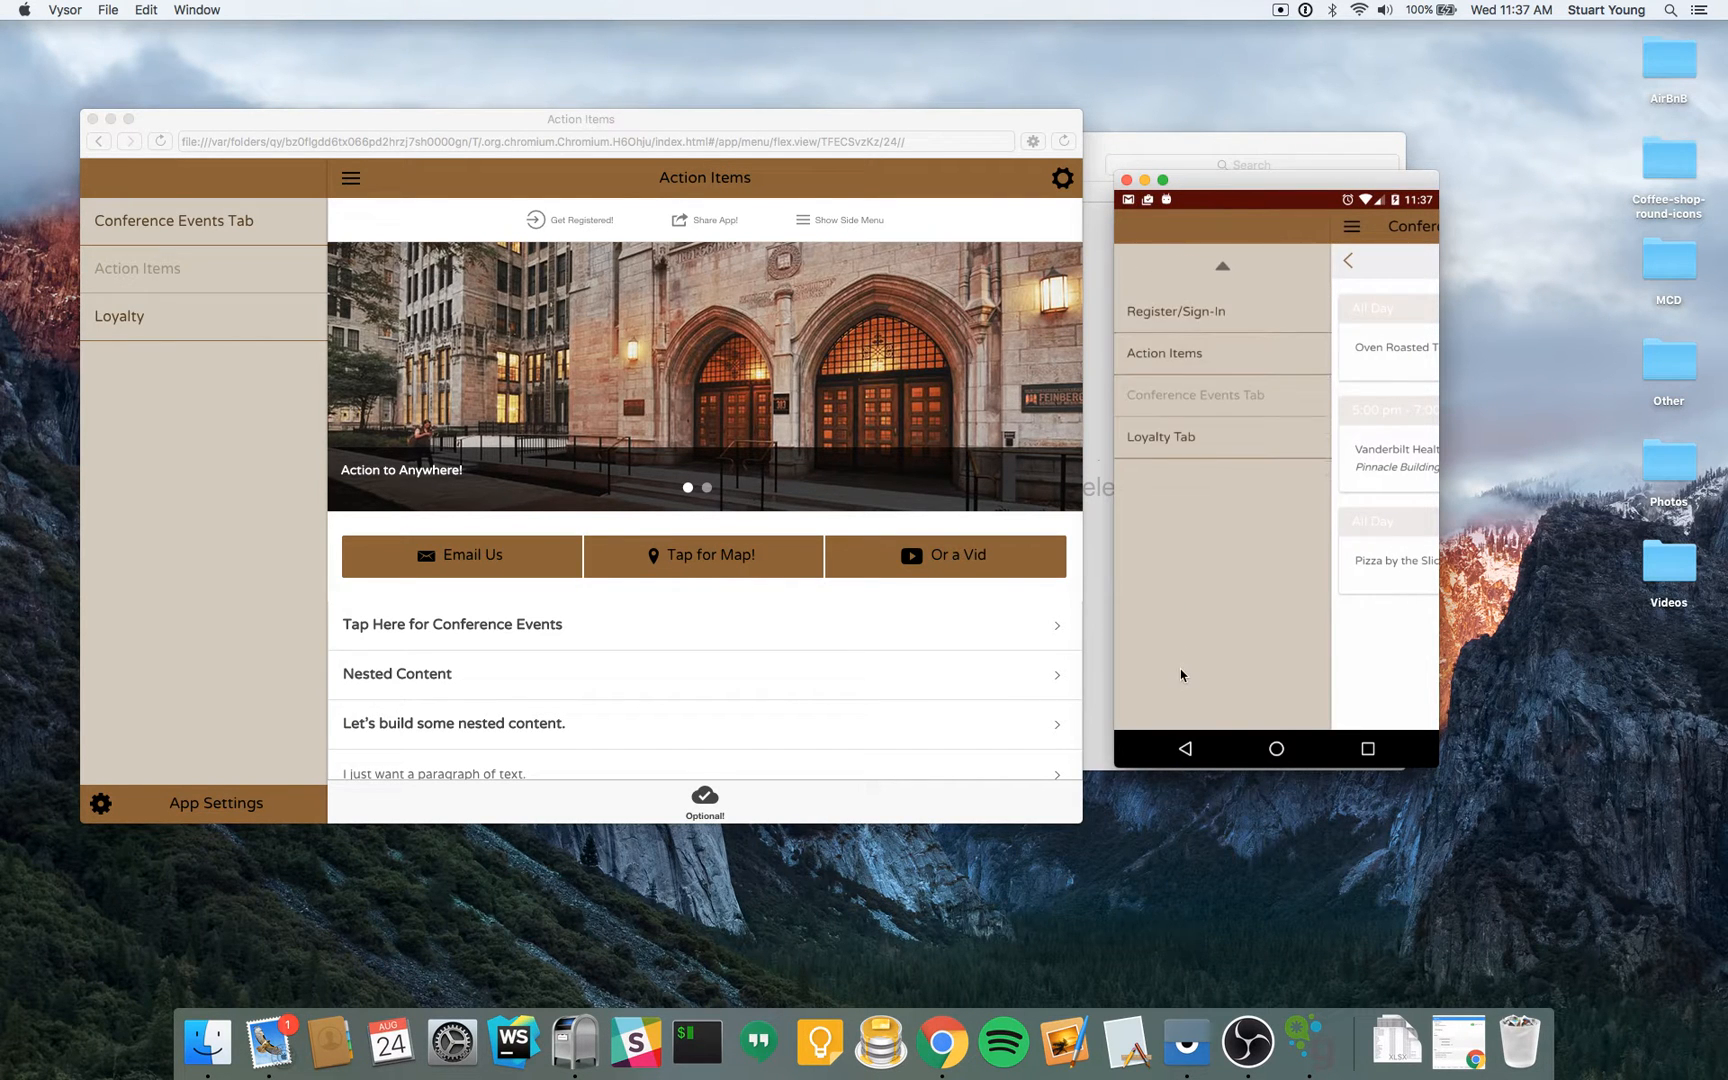
pyautogui.click(1206, 350)
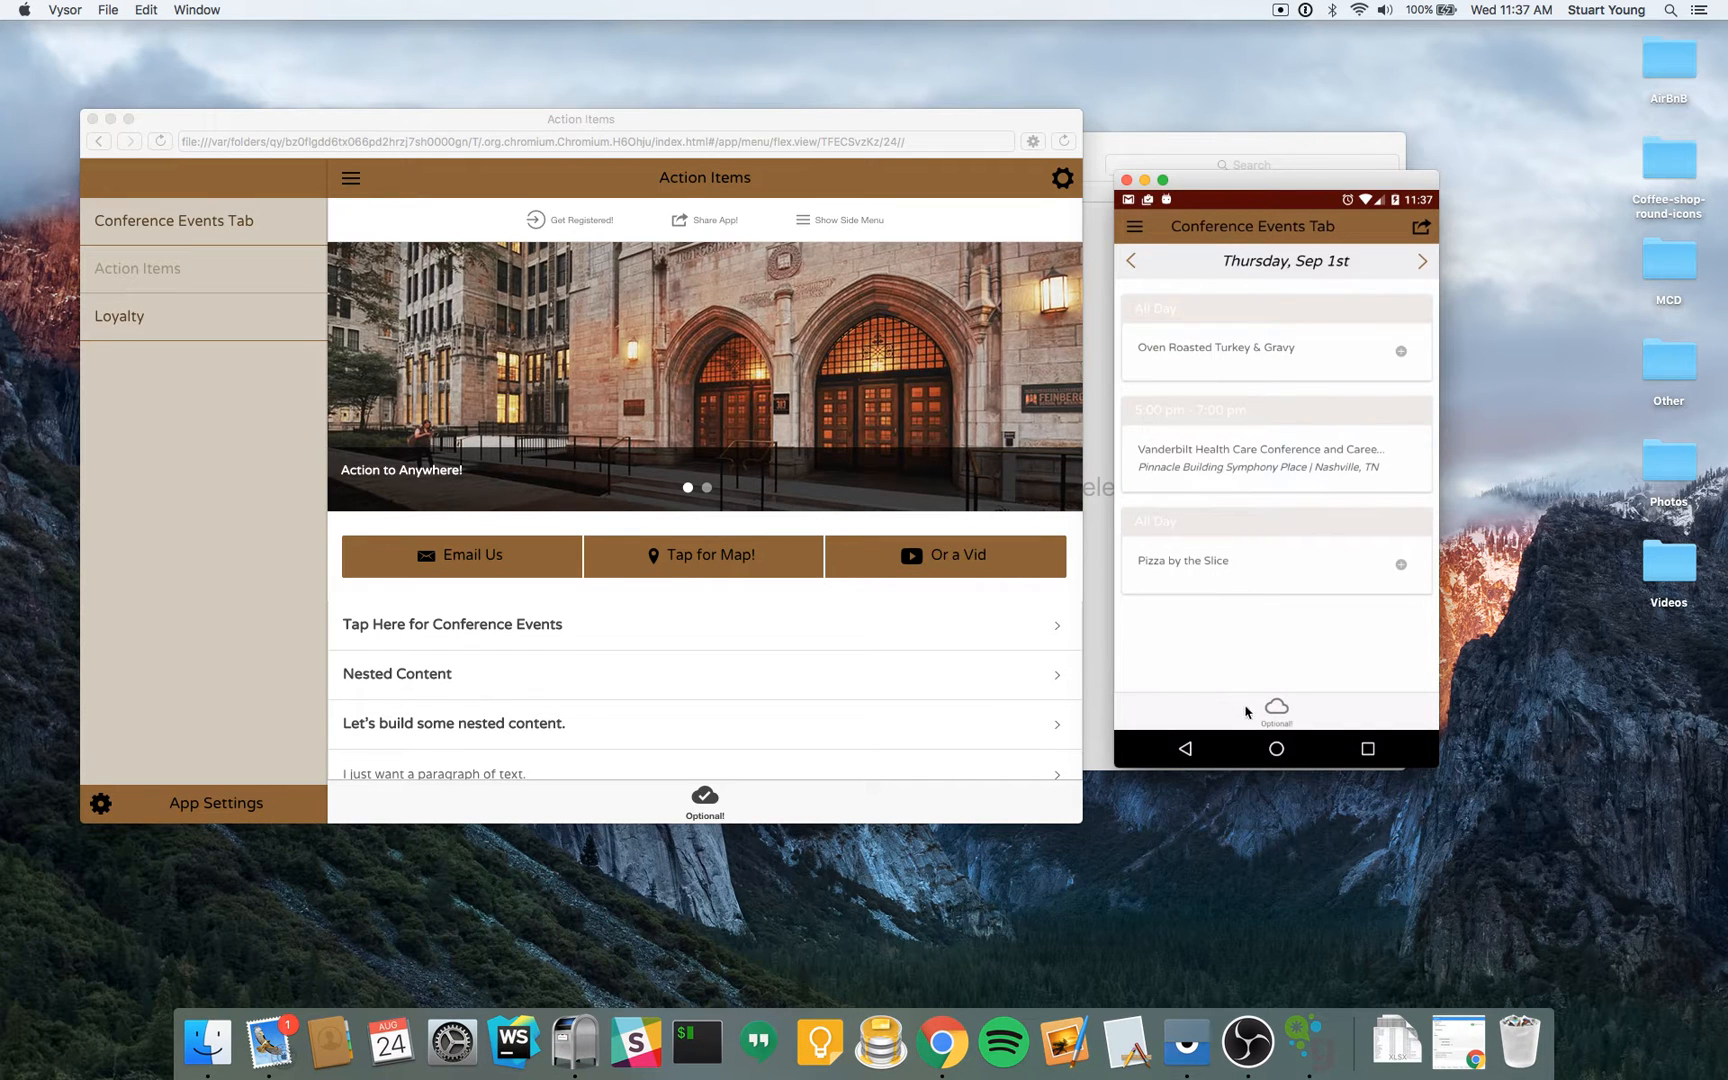
pyautogui.click(1276, 706)
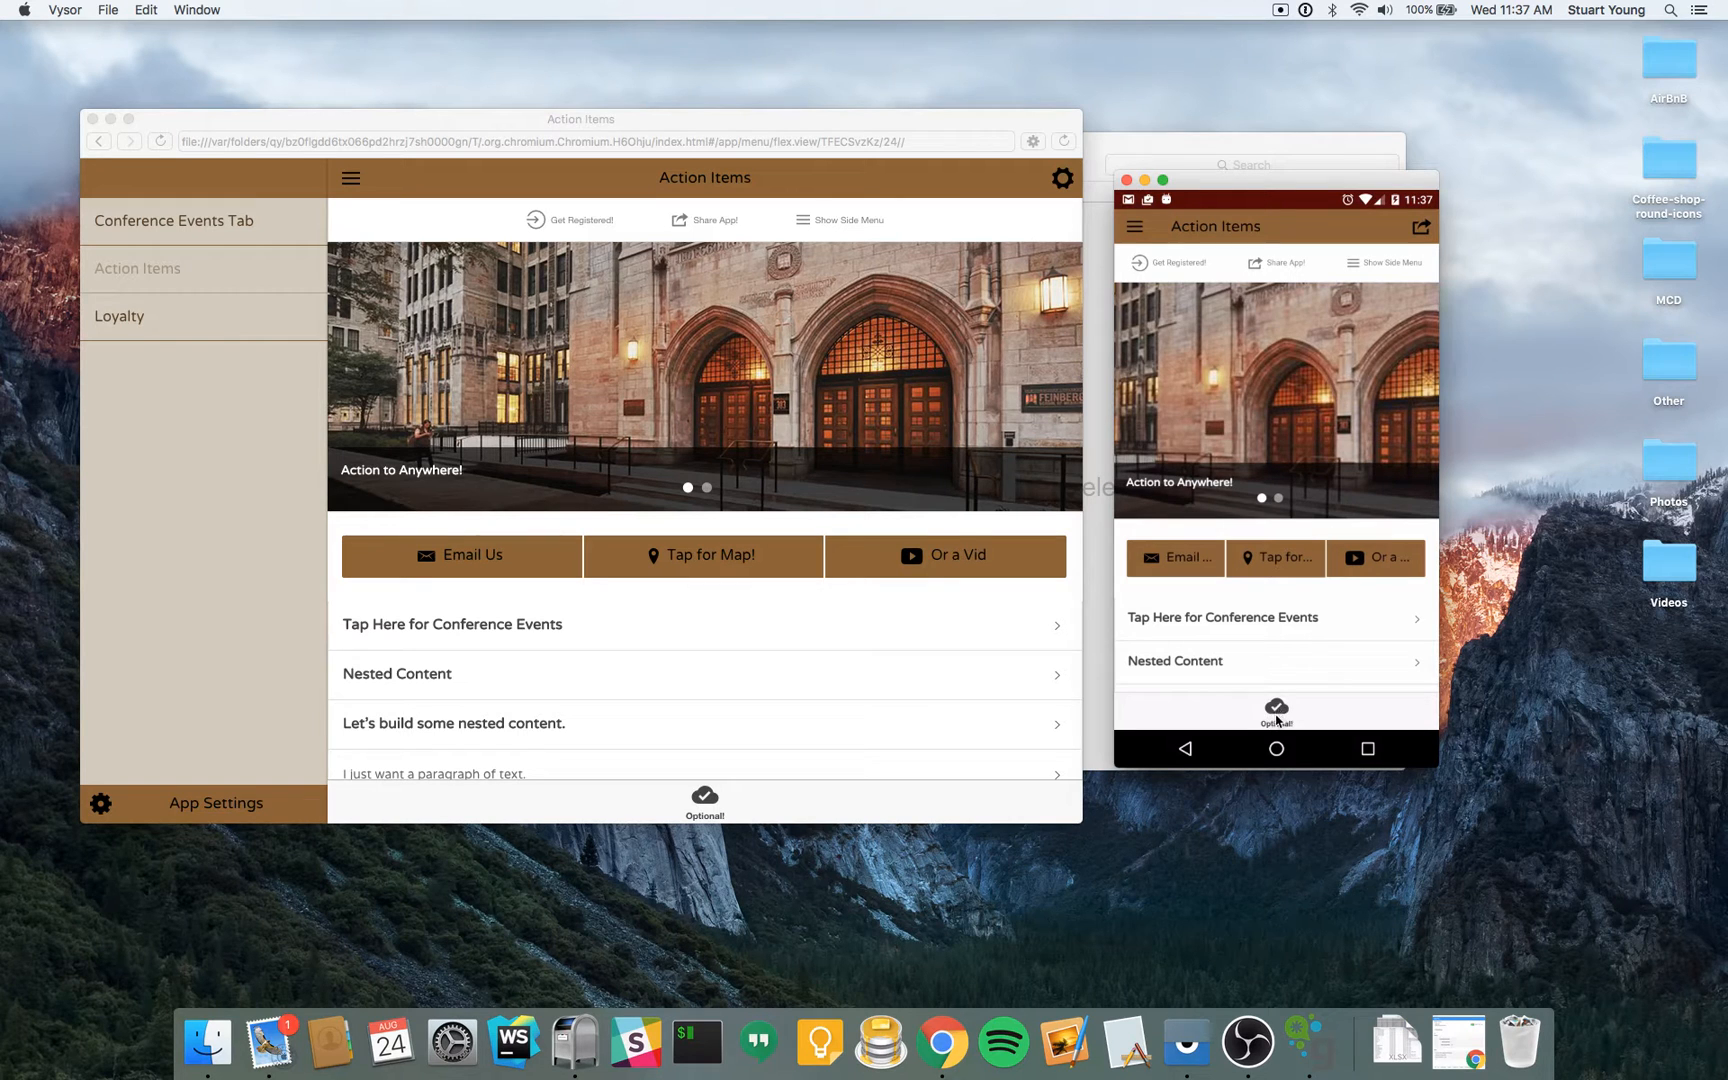
# - Visit the Conference Events Tab and Loyalty from the phone's side menu to check the footer on each
pyautogui.click(1136, 227)
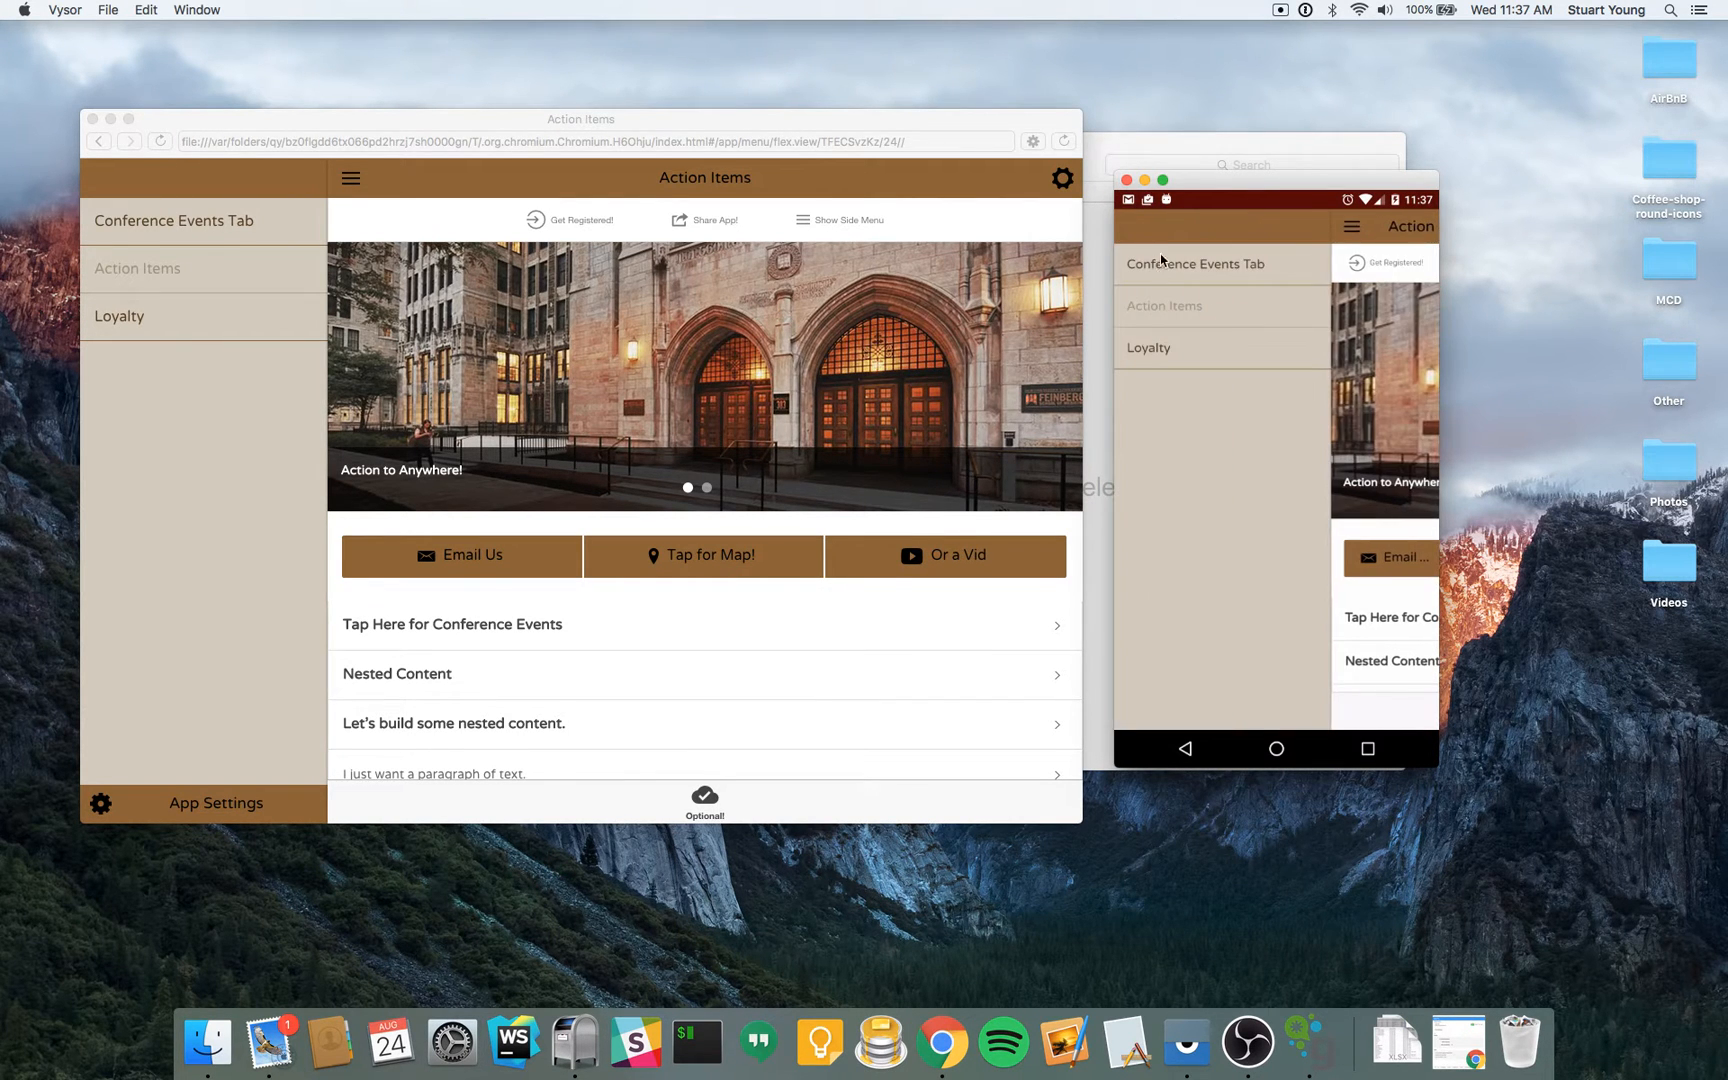
pyautogui.click(1164, 266)
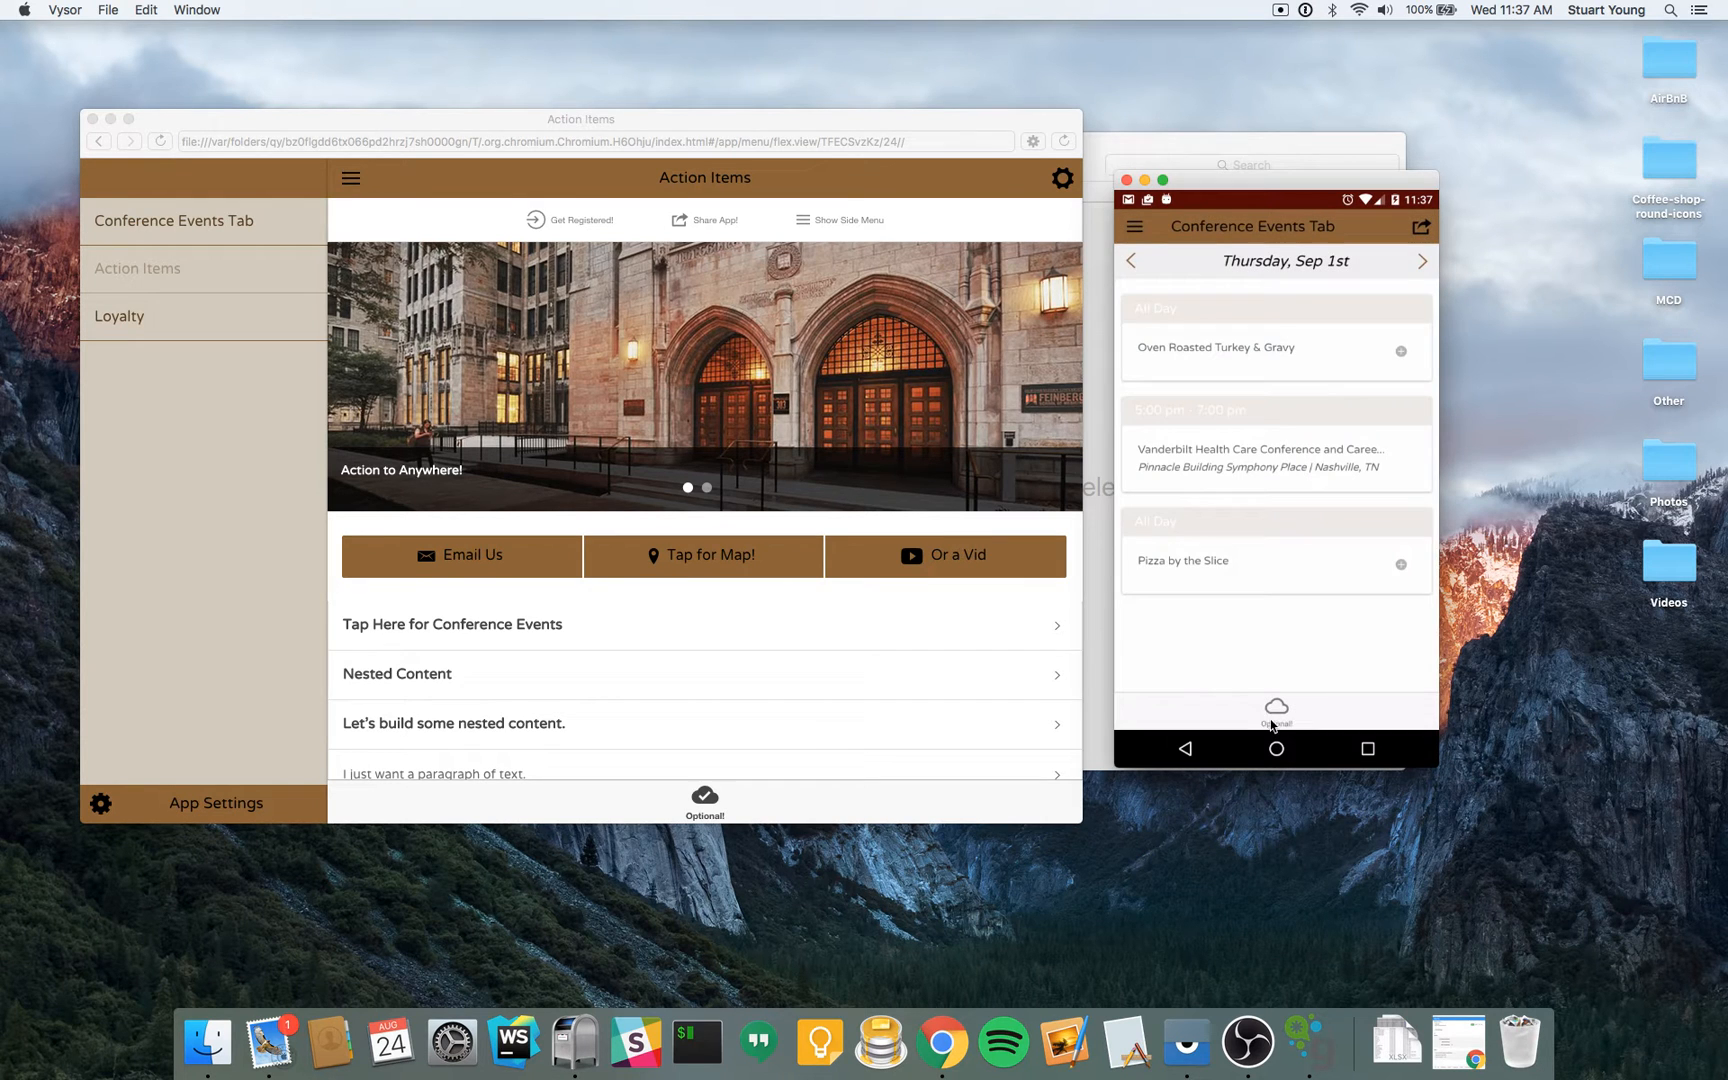
pyautogui.click(1136, 225)
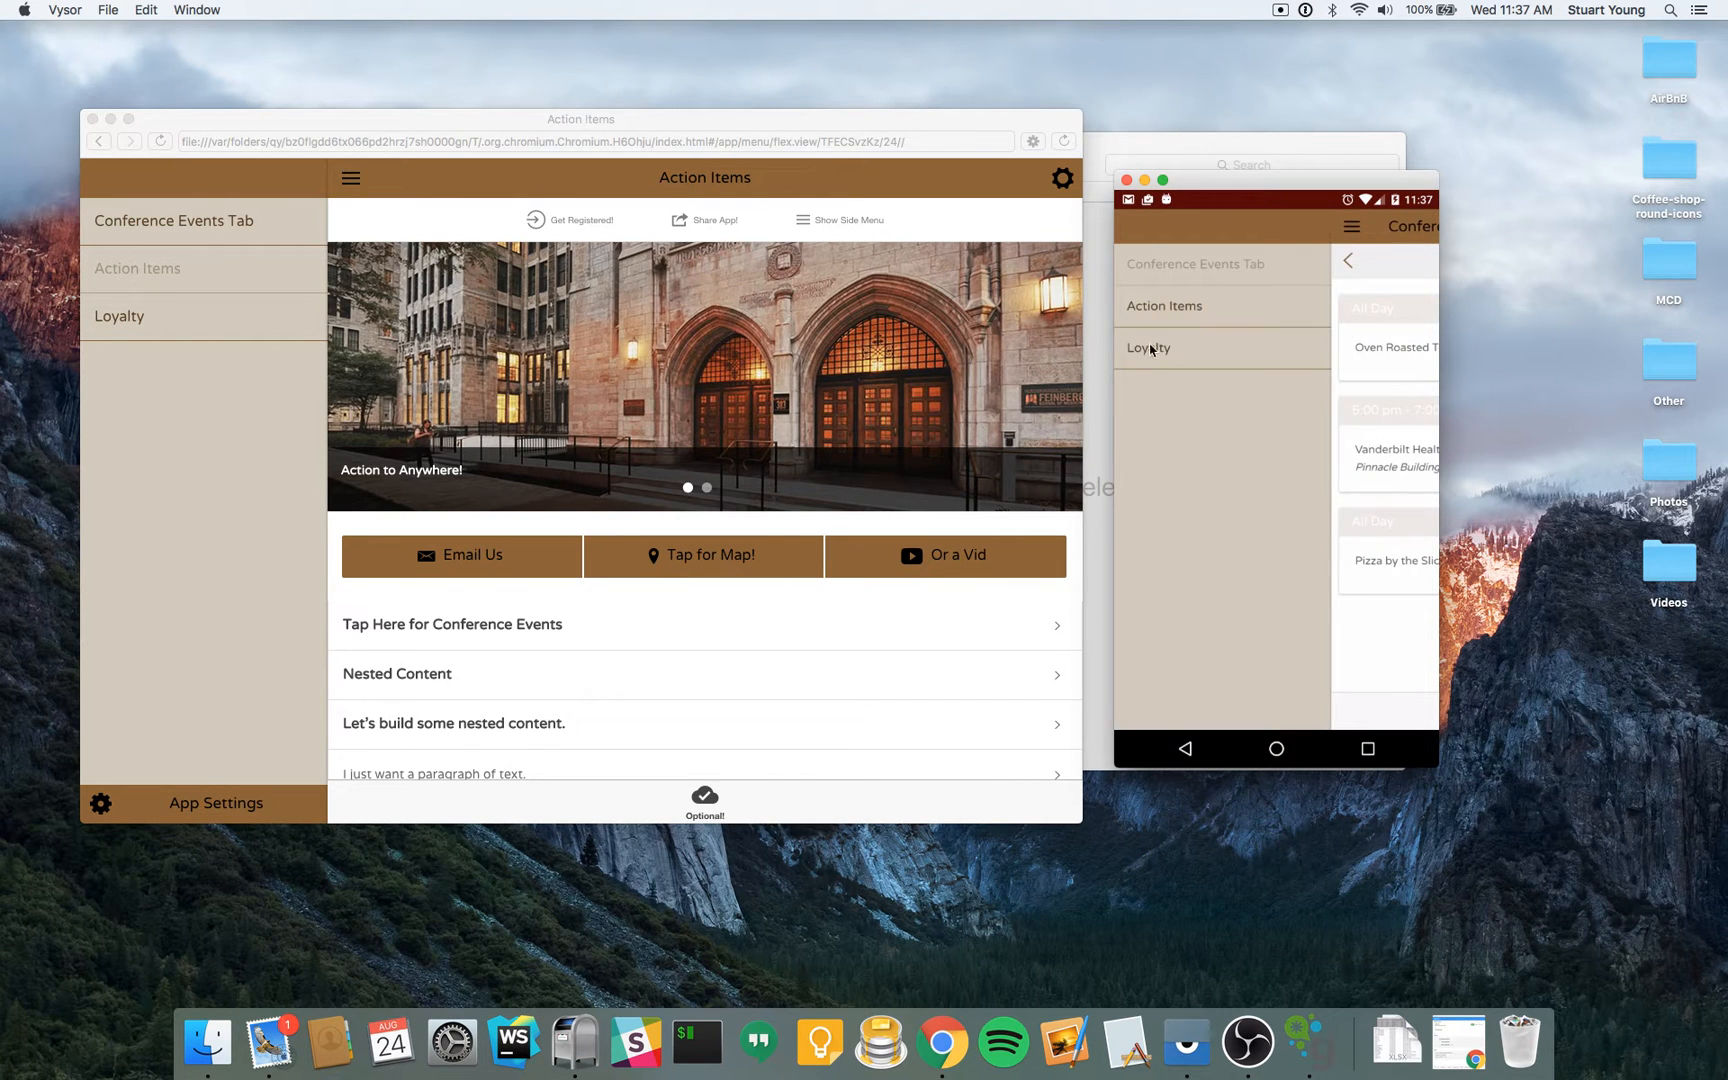
pyautogui.click(1150, 348)
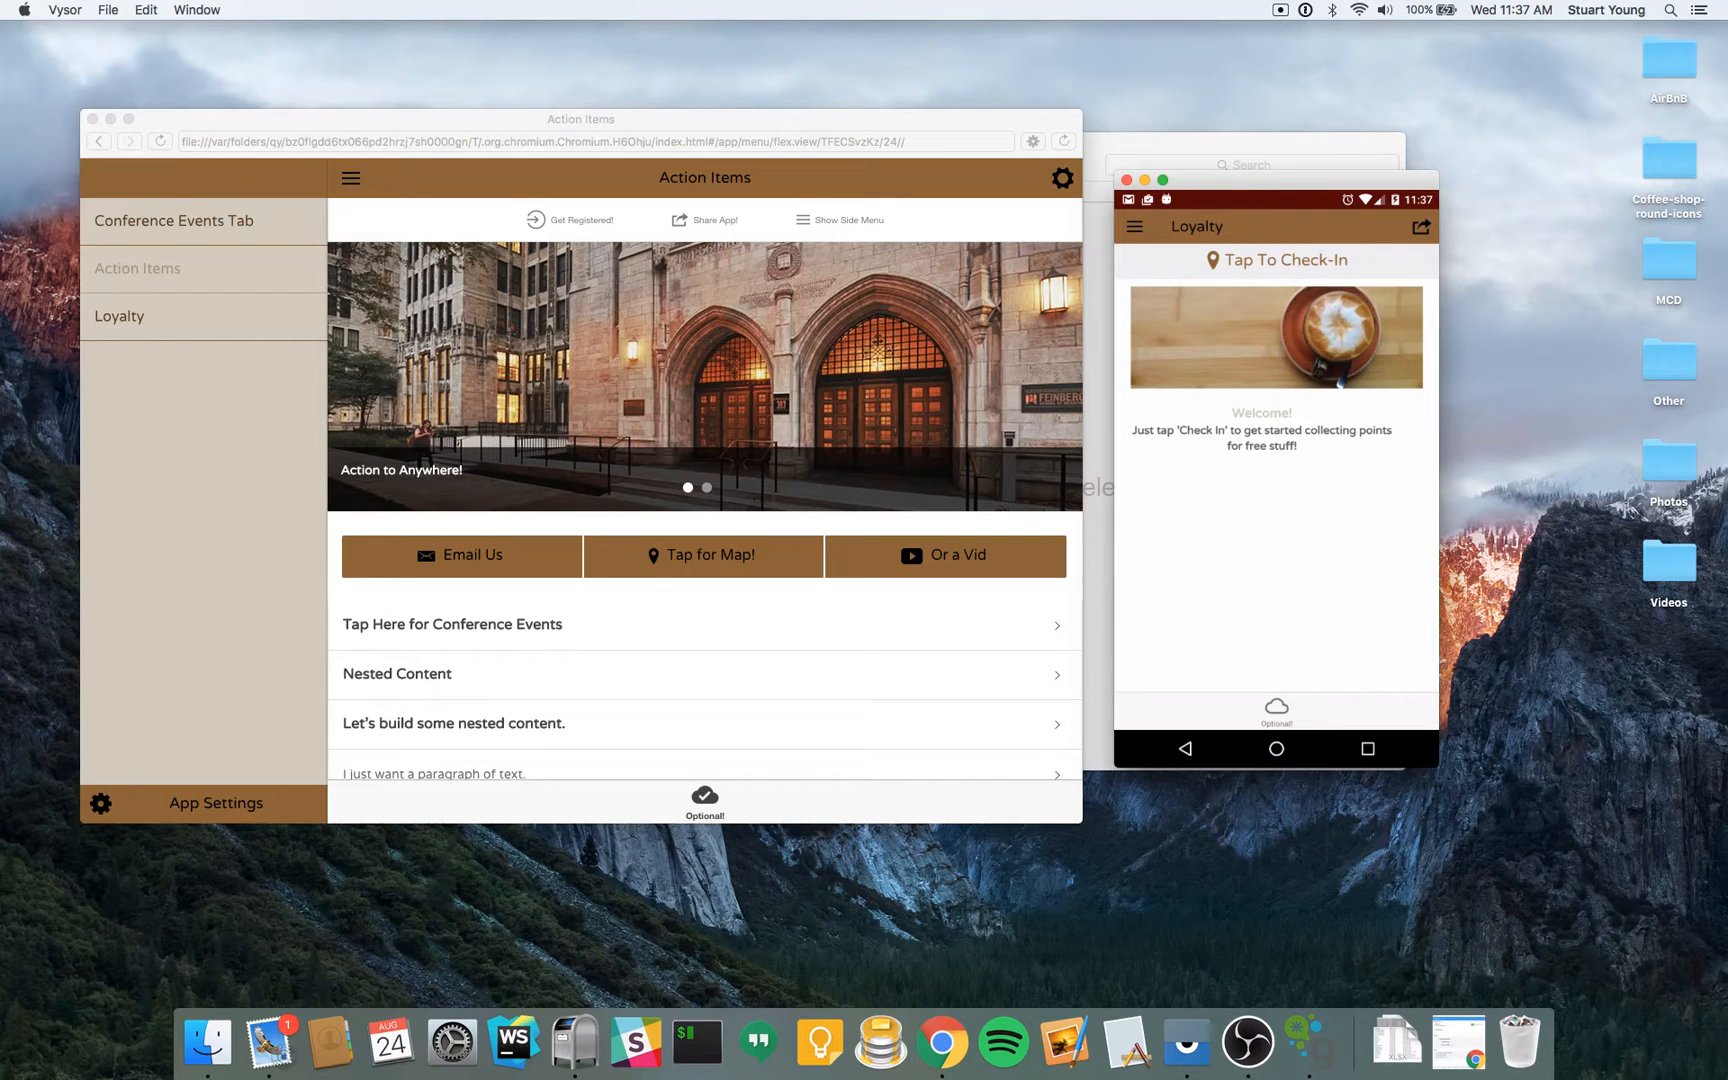
# - Switch back to Demo App, return to the footer settings and turn on the footer item for Loyalty
pyautogui.press('super+Tab')
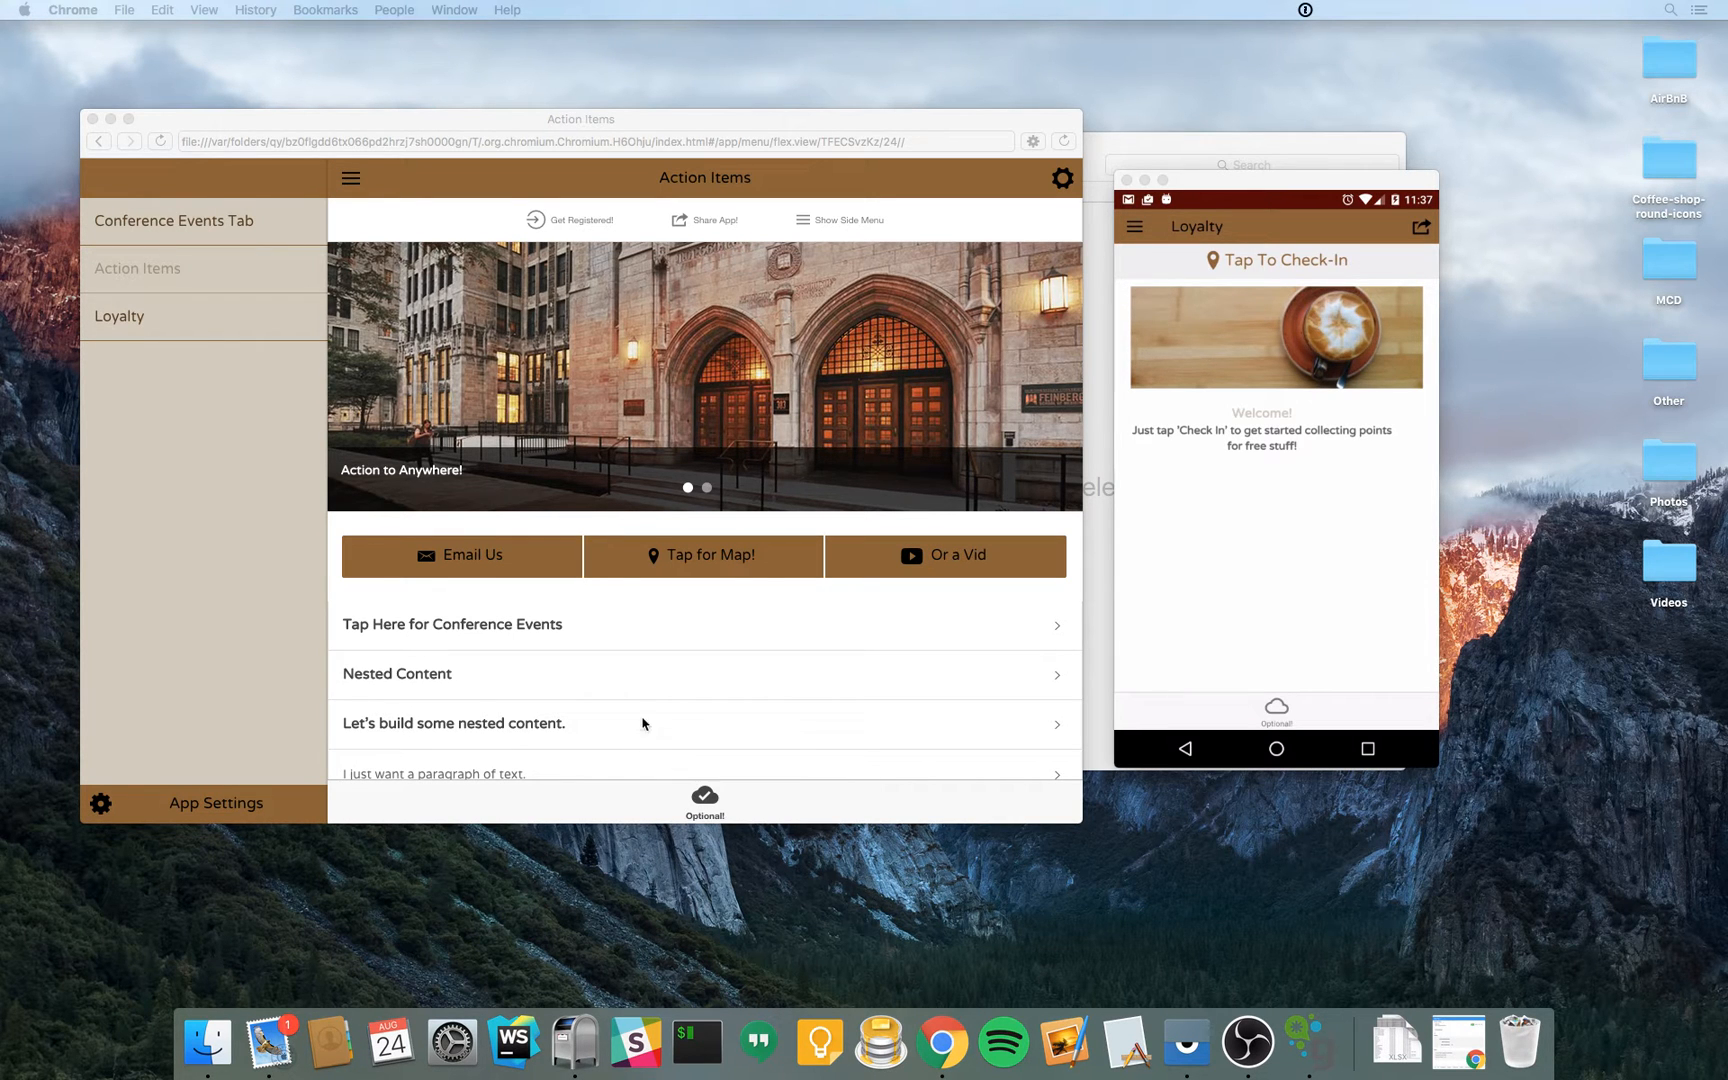
pyautogui.click(230, 792)
pyautogui.click(229, 801)
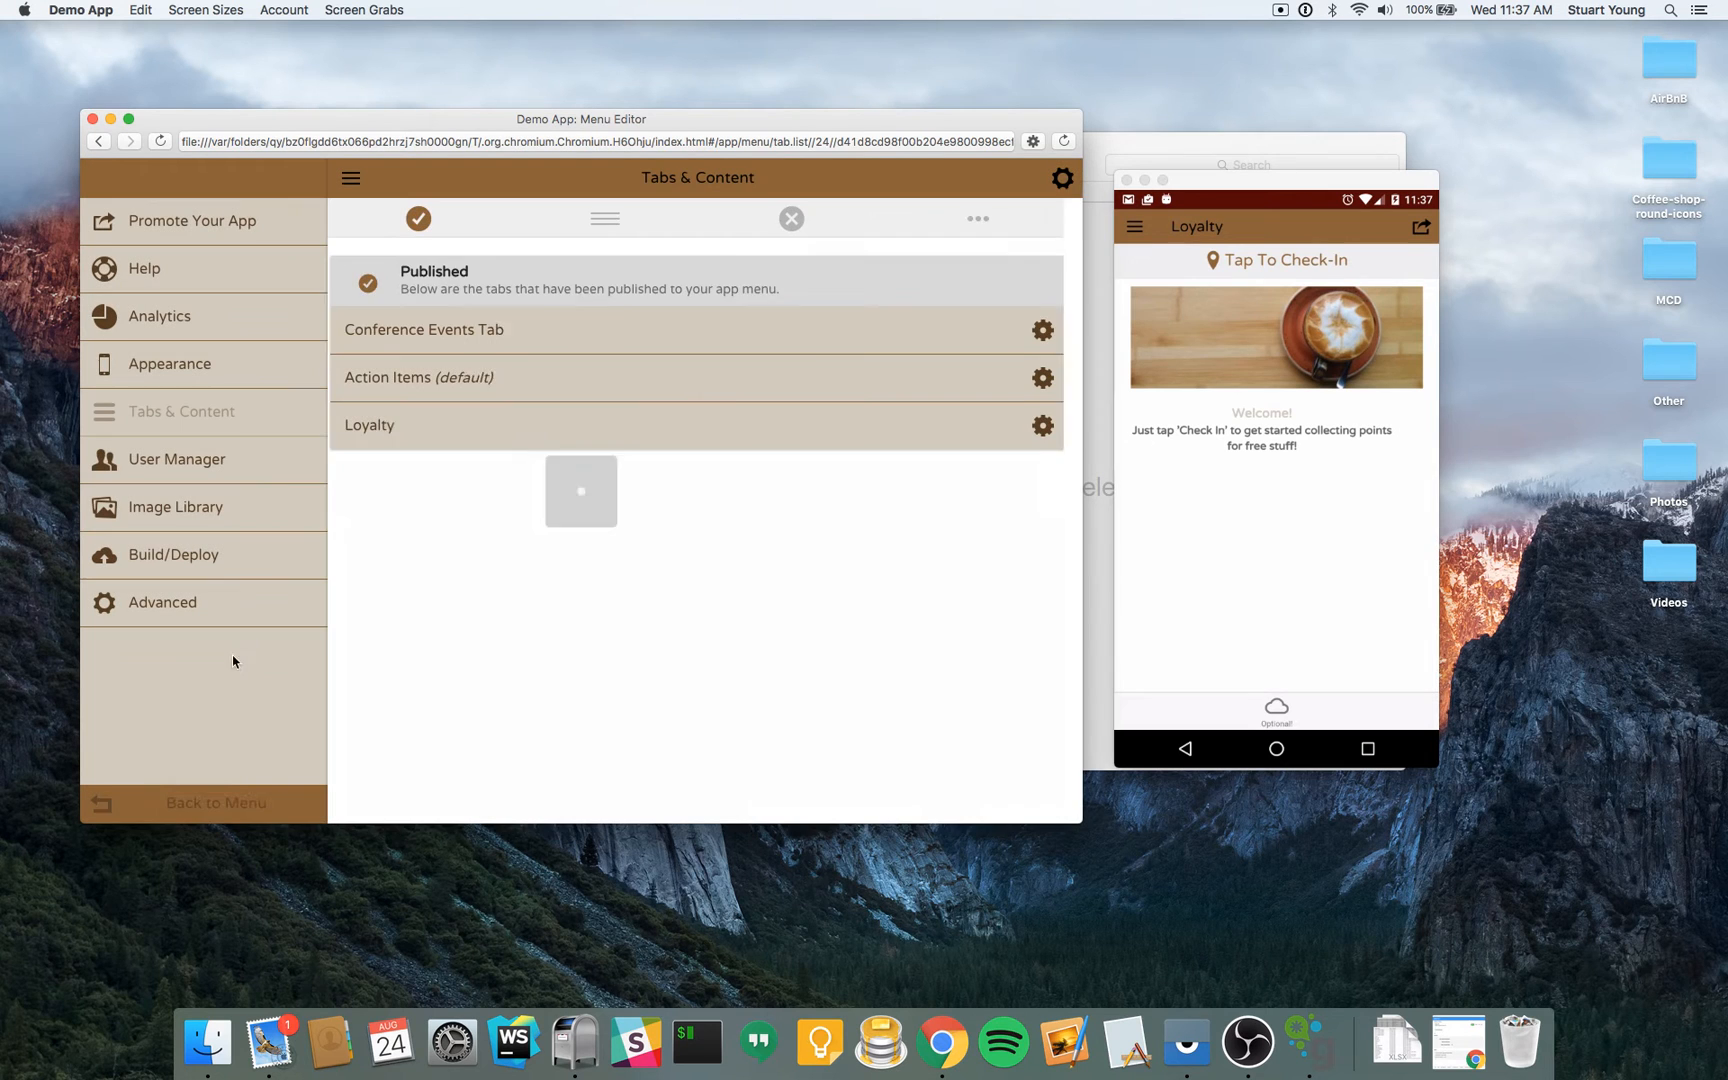
pyautogui.click(987, 226)
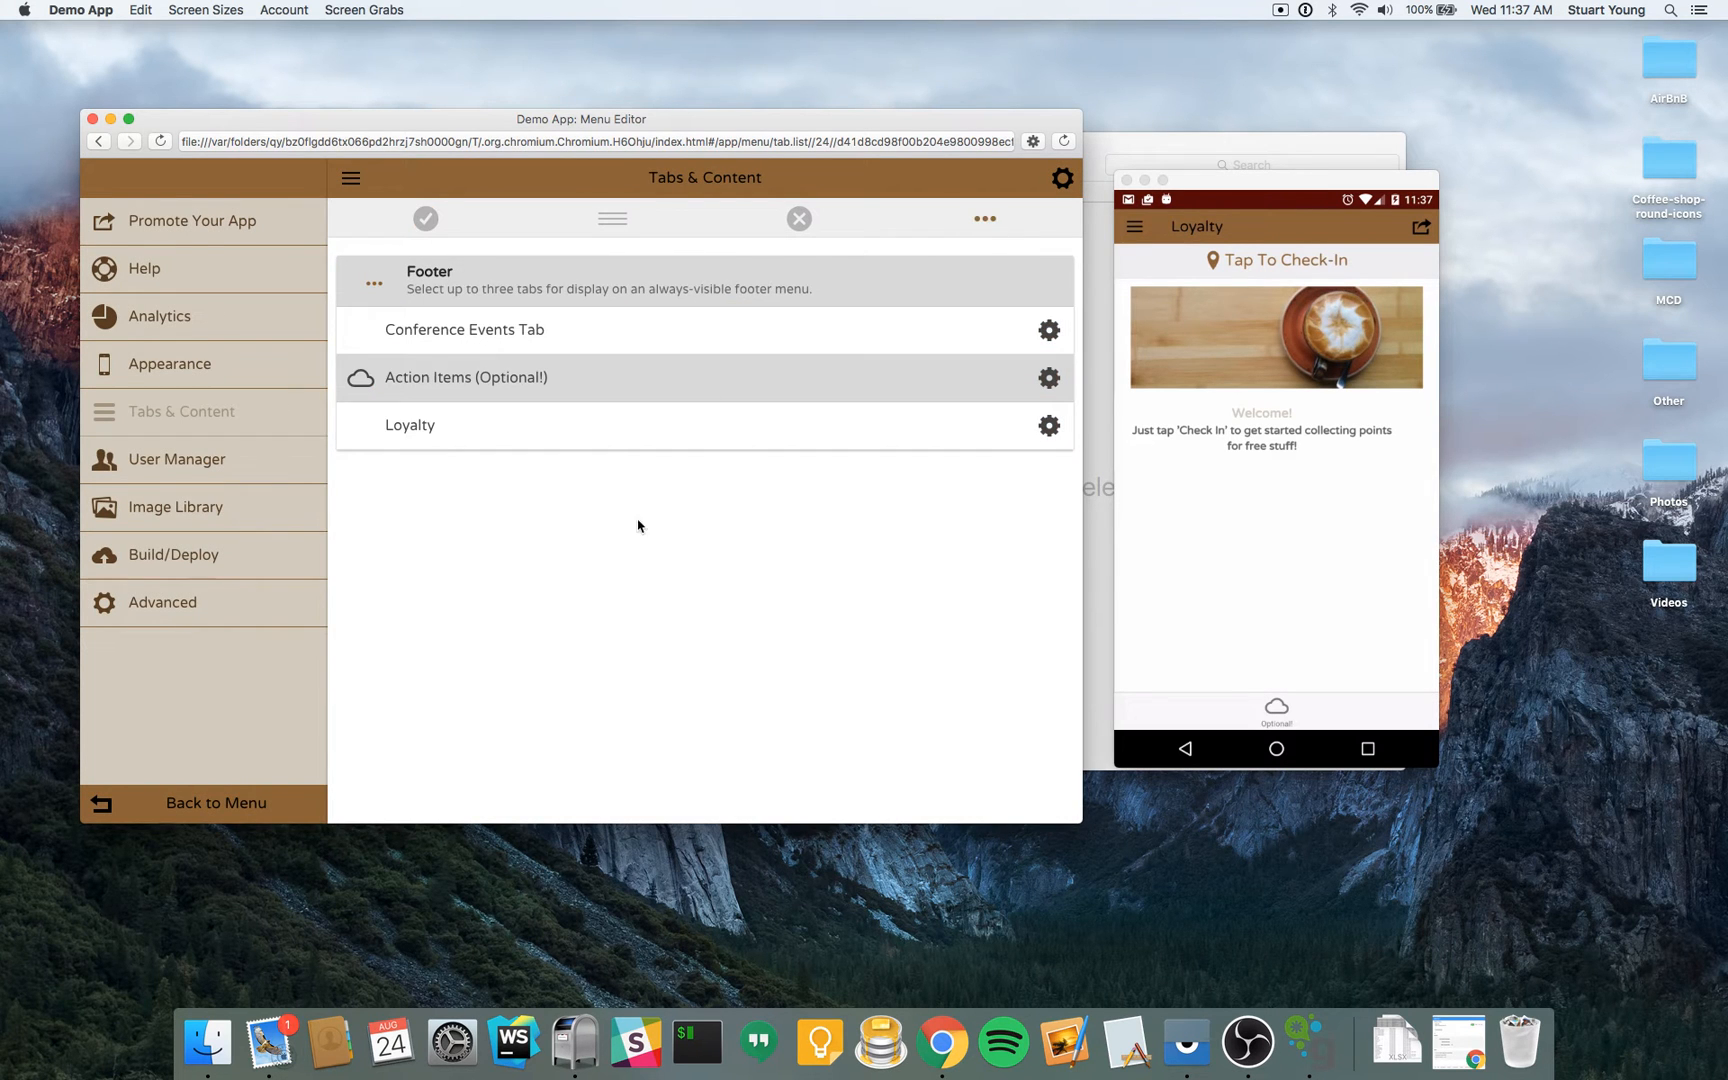
pyautogui.click(616, 424)
pyautogui.click(589, 425)
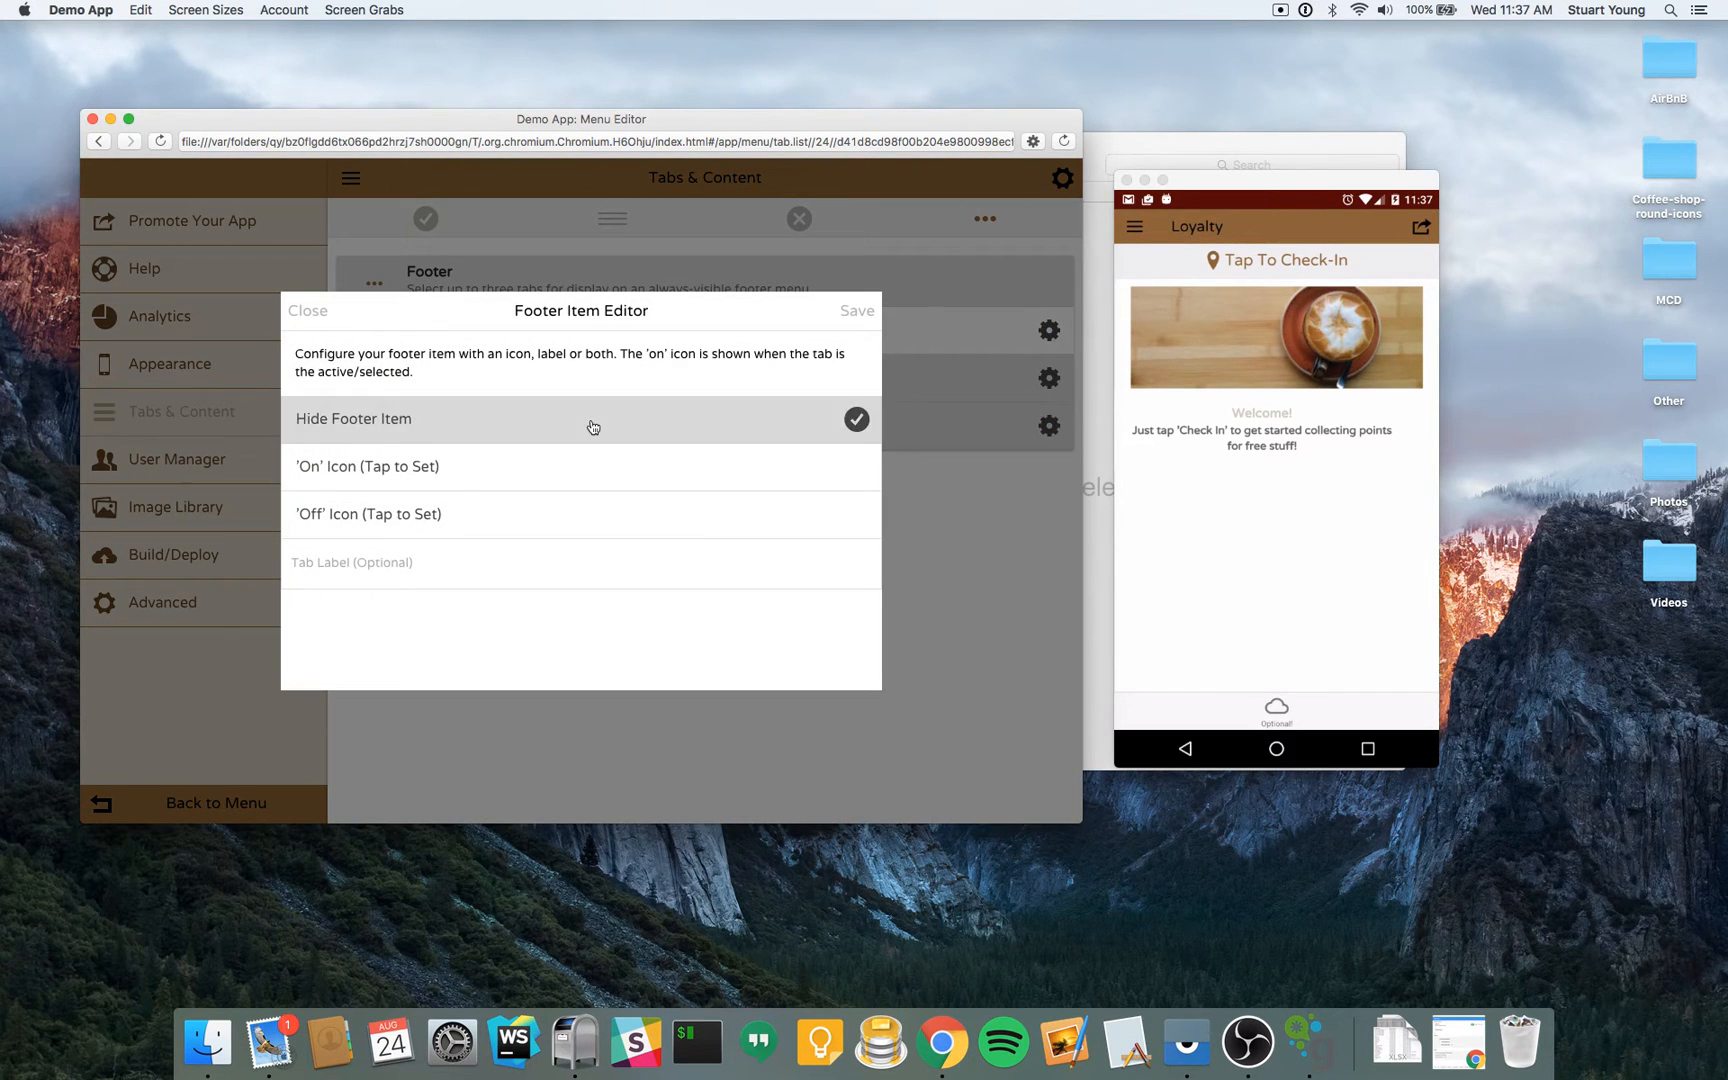
# - Assign the filled heart as Loyalty's 'On' icon and the outlined heart as its 'Off' icon, and save the footer item
pyautogui.click(568, 468)
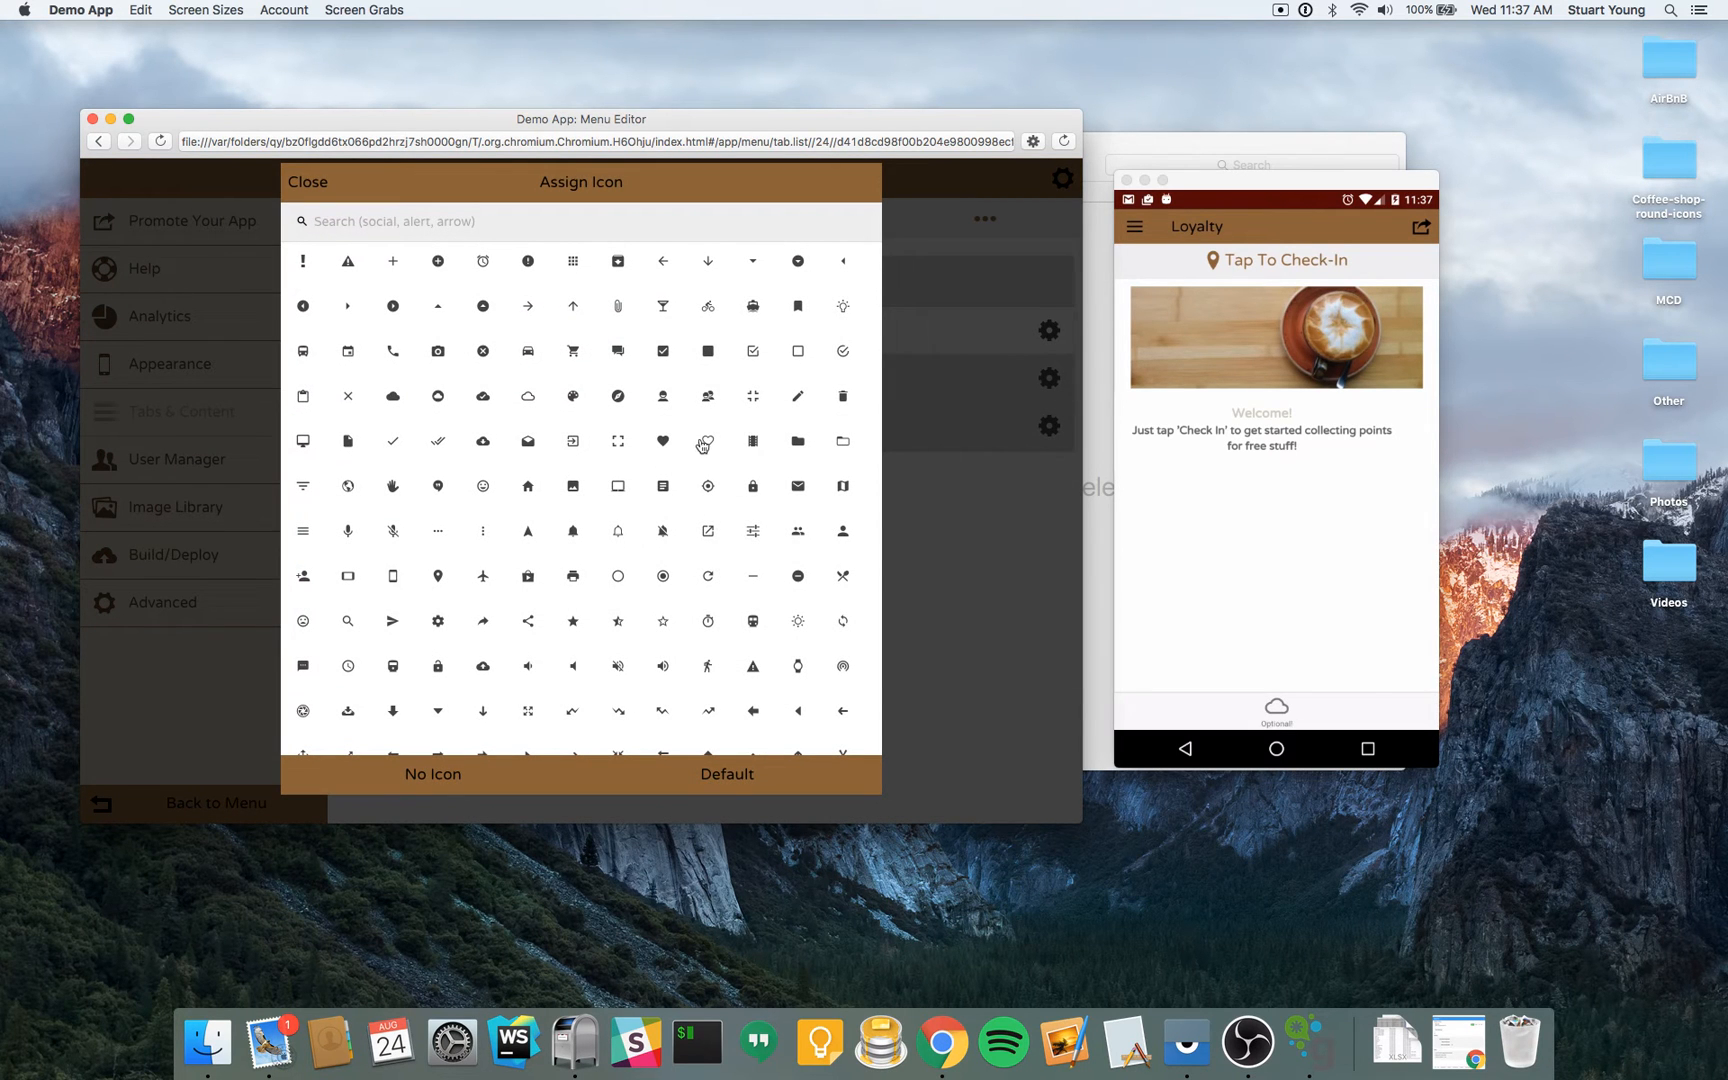
pyautogui.click(709, 446)
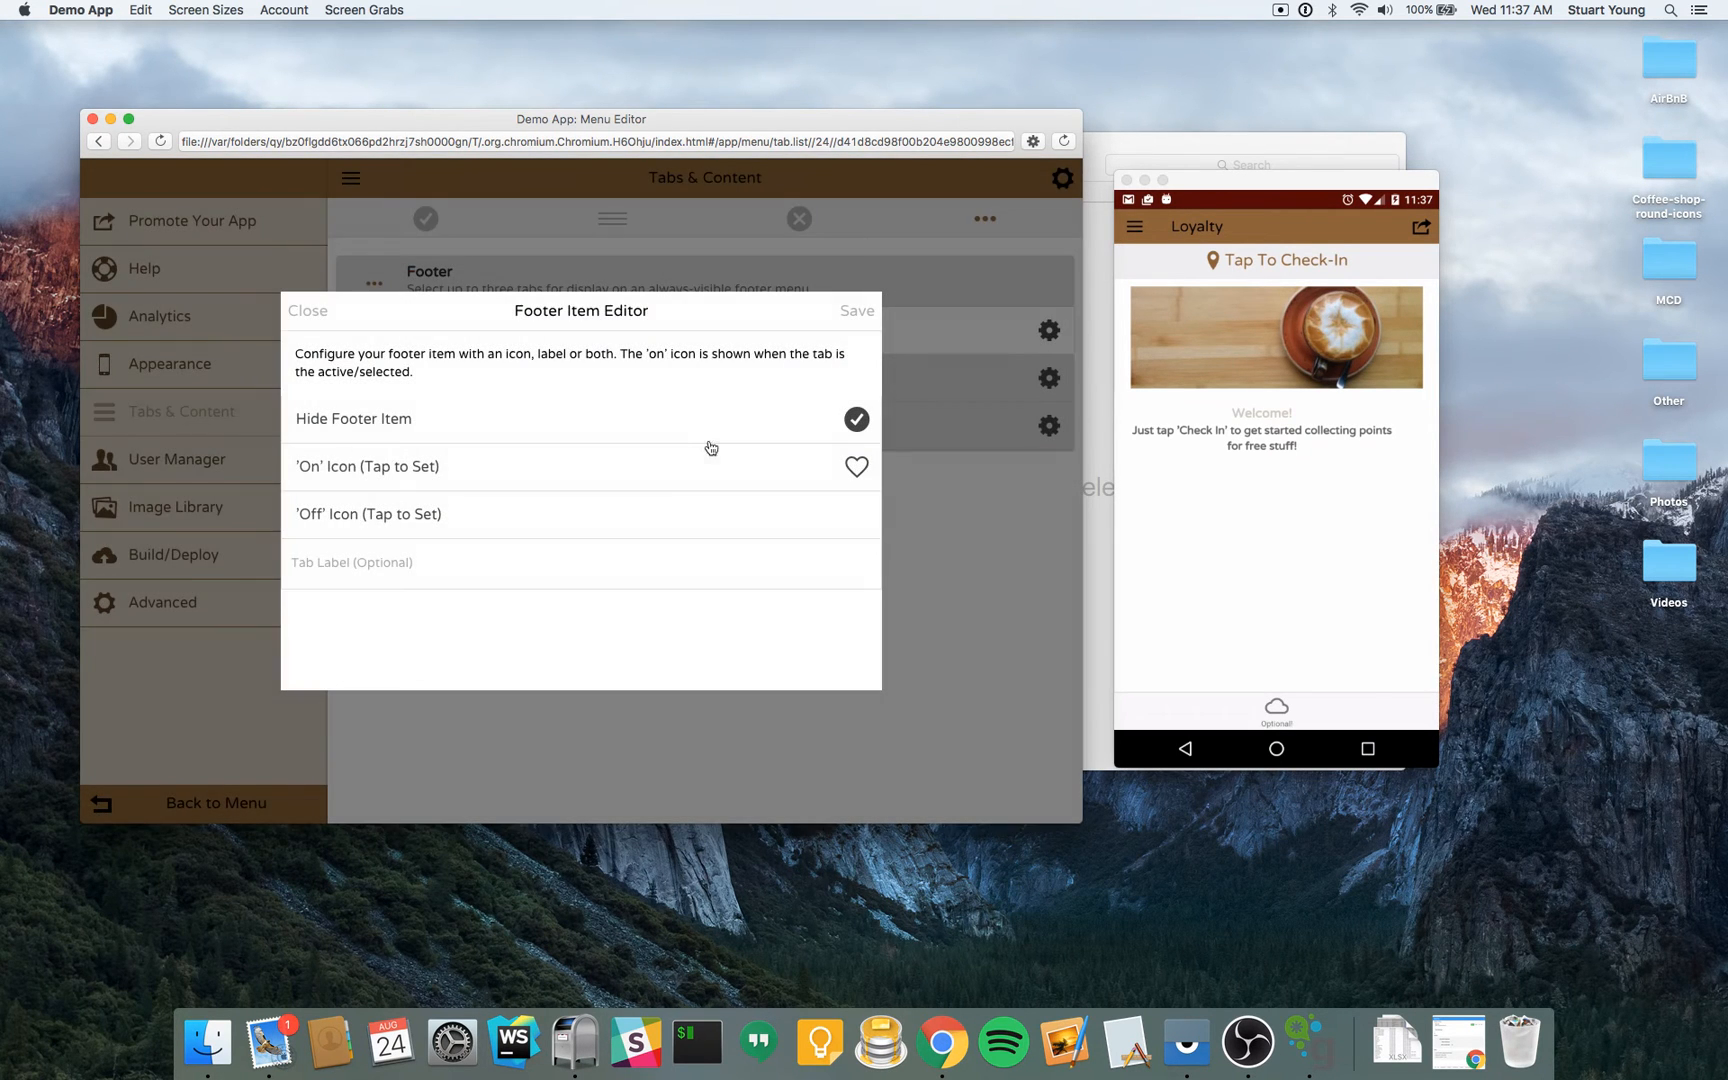
pyautogui.click(663, 478)
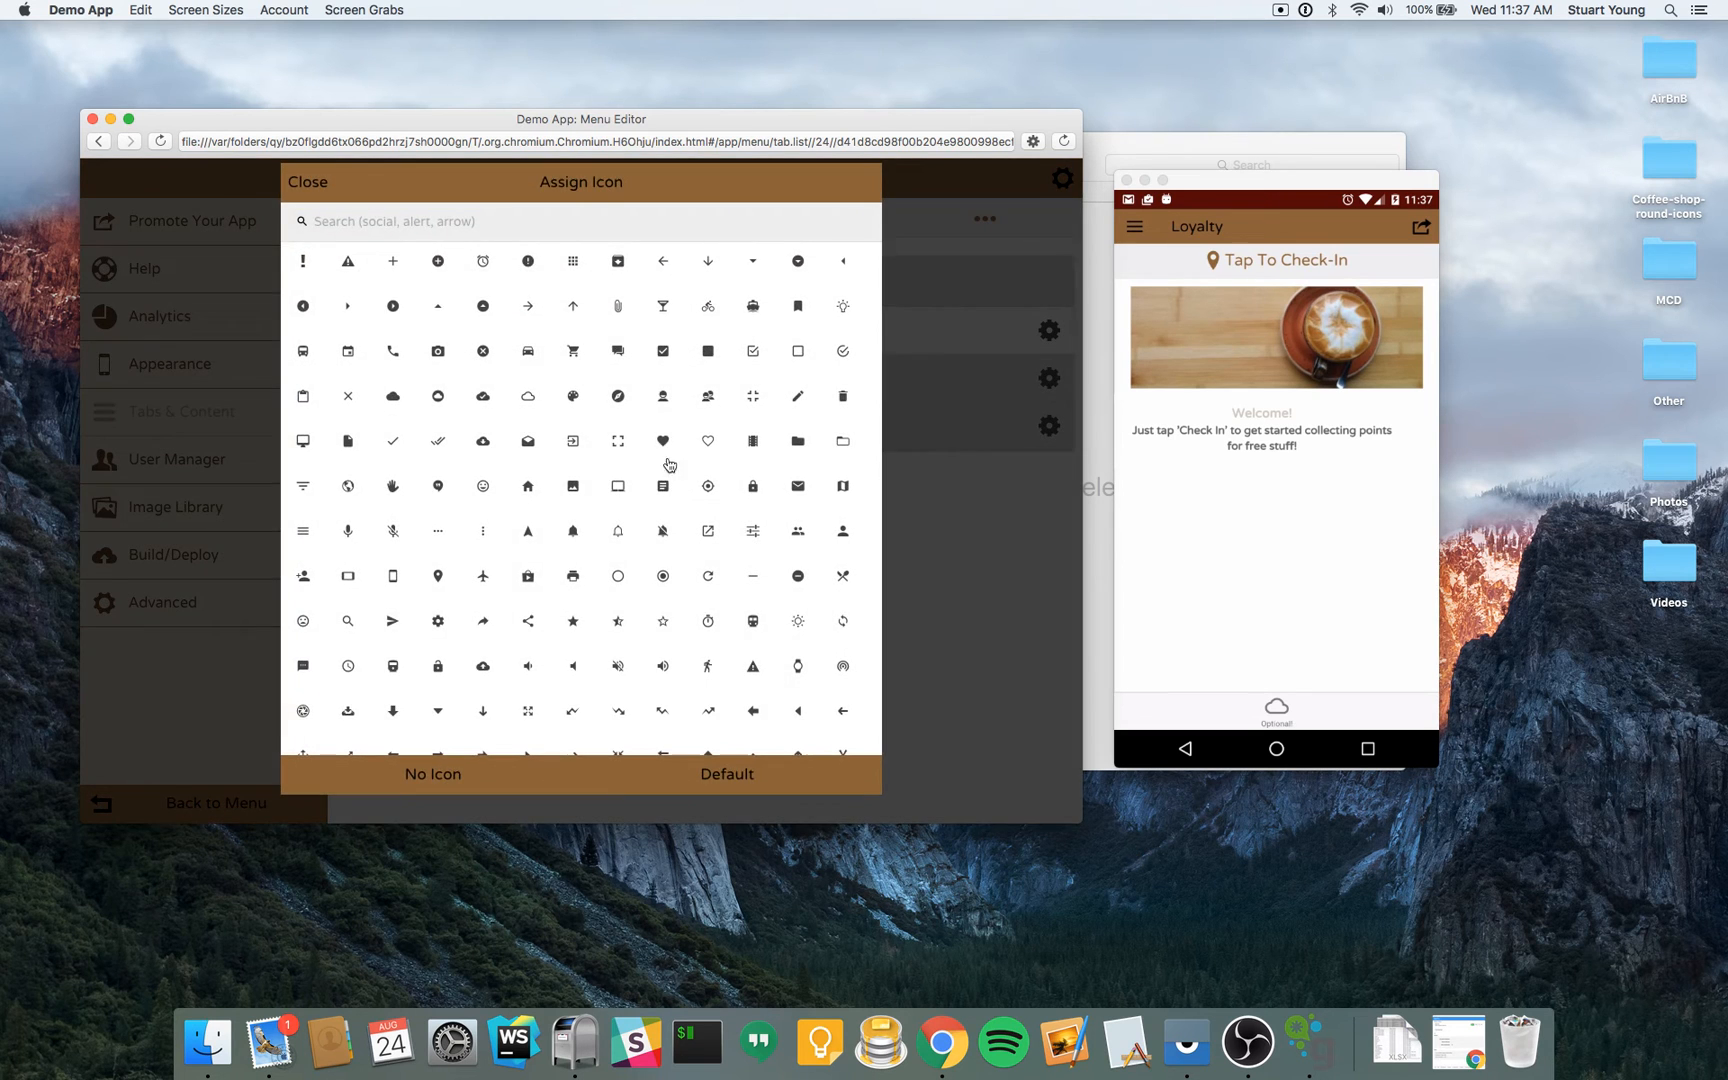
pyautogui.click(658, 445)
pyautogui.click(620, 517)
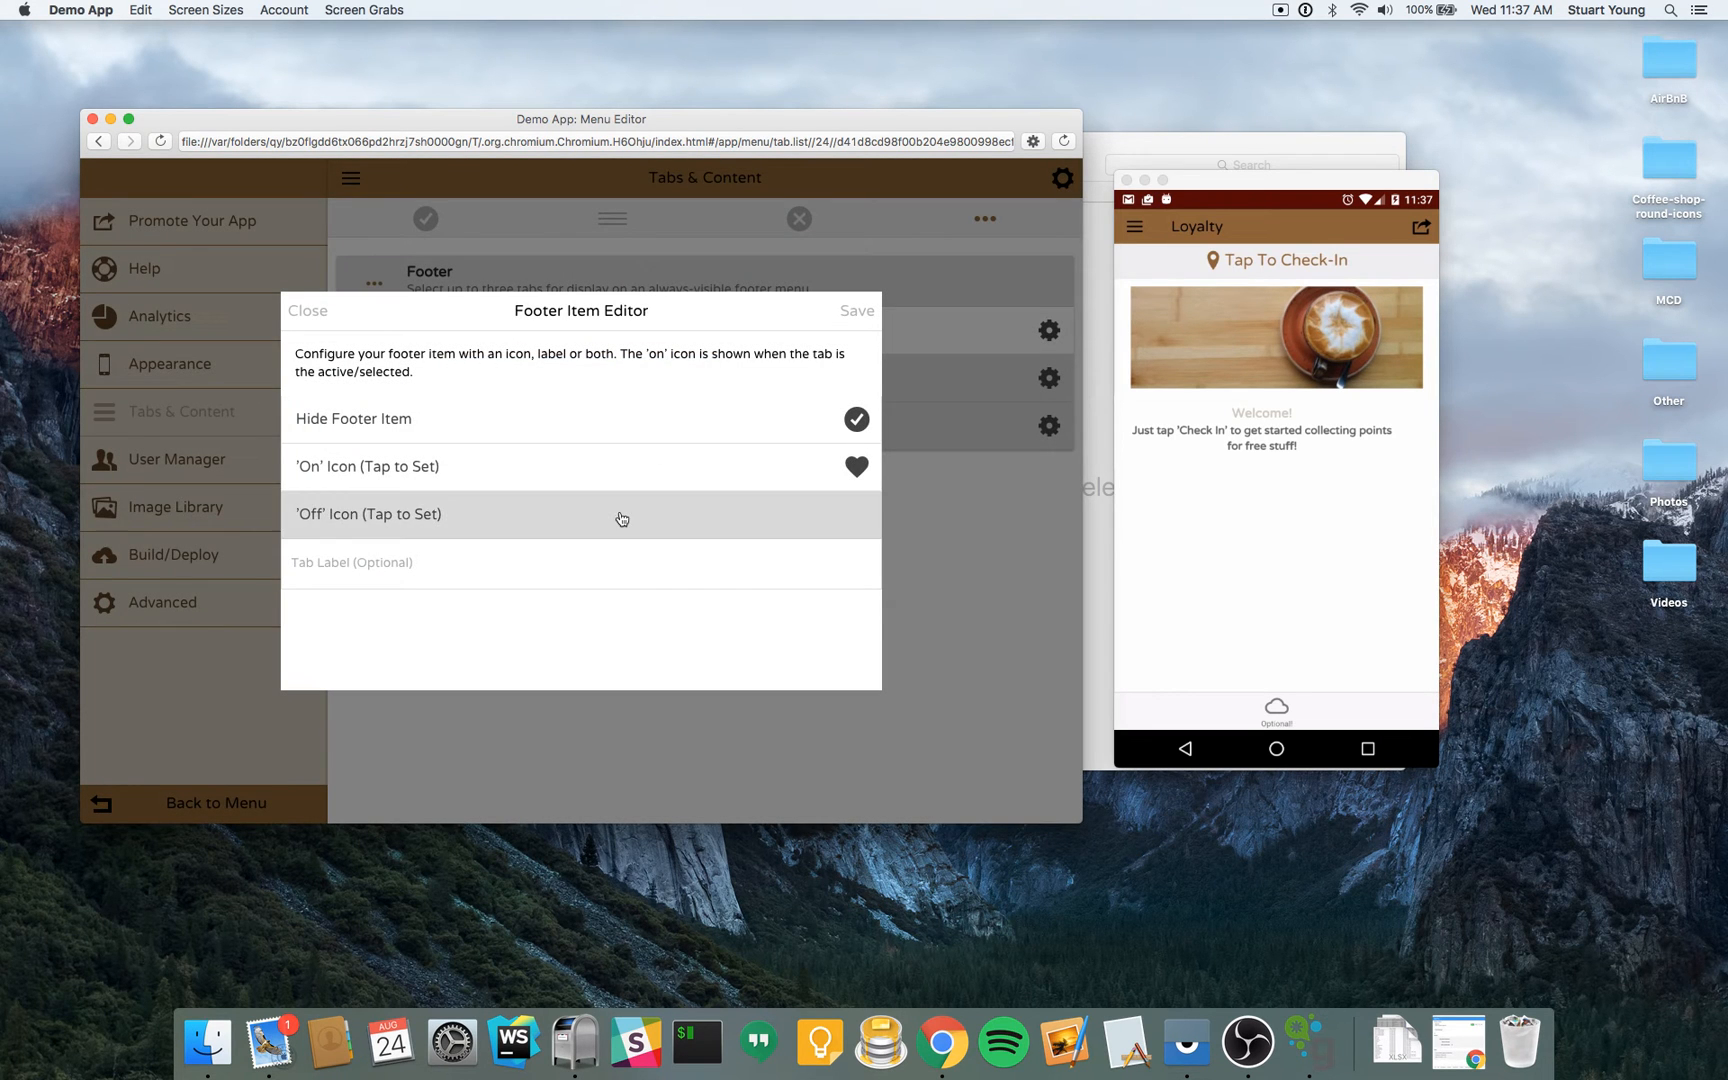
pyautogui.click(706, 447)
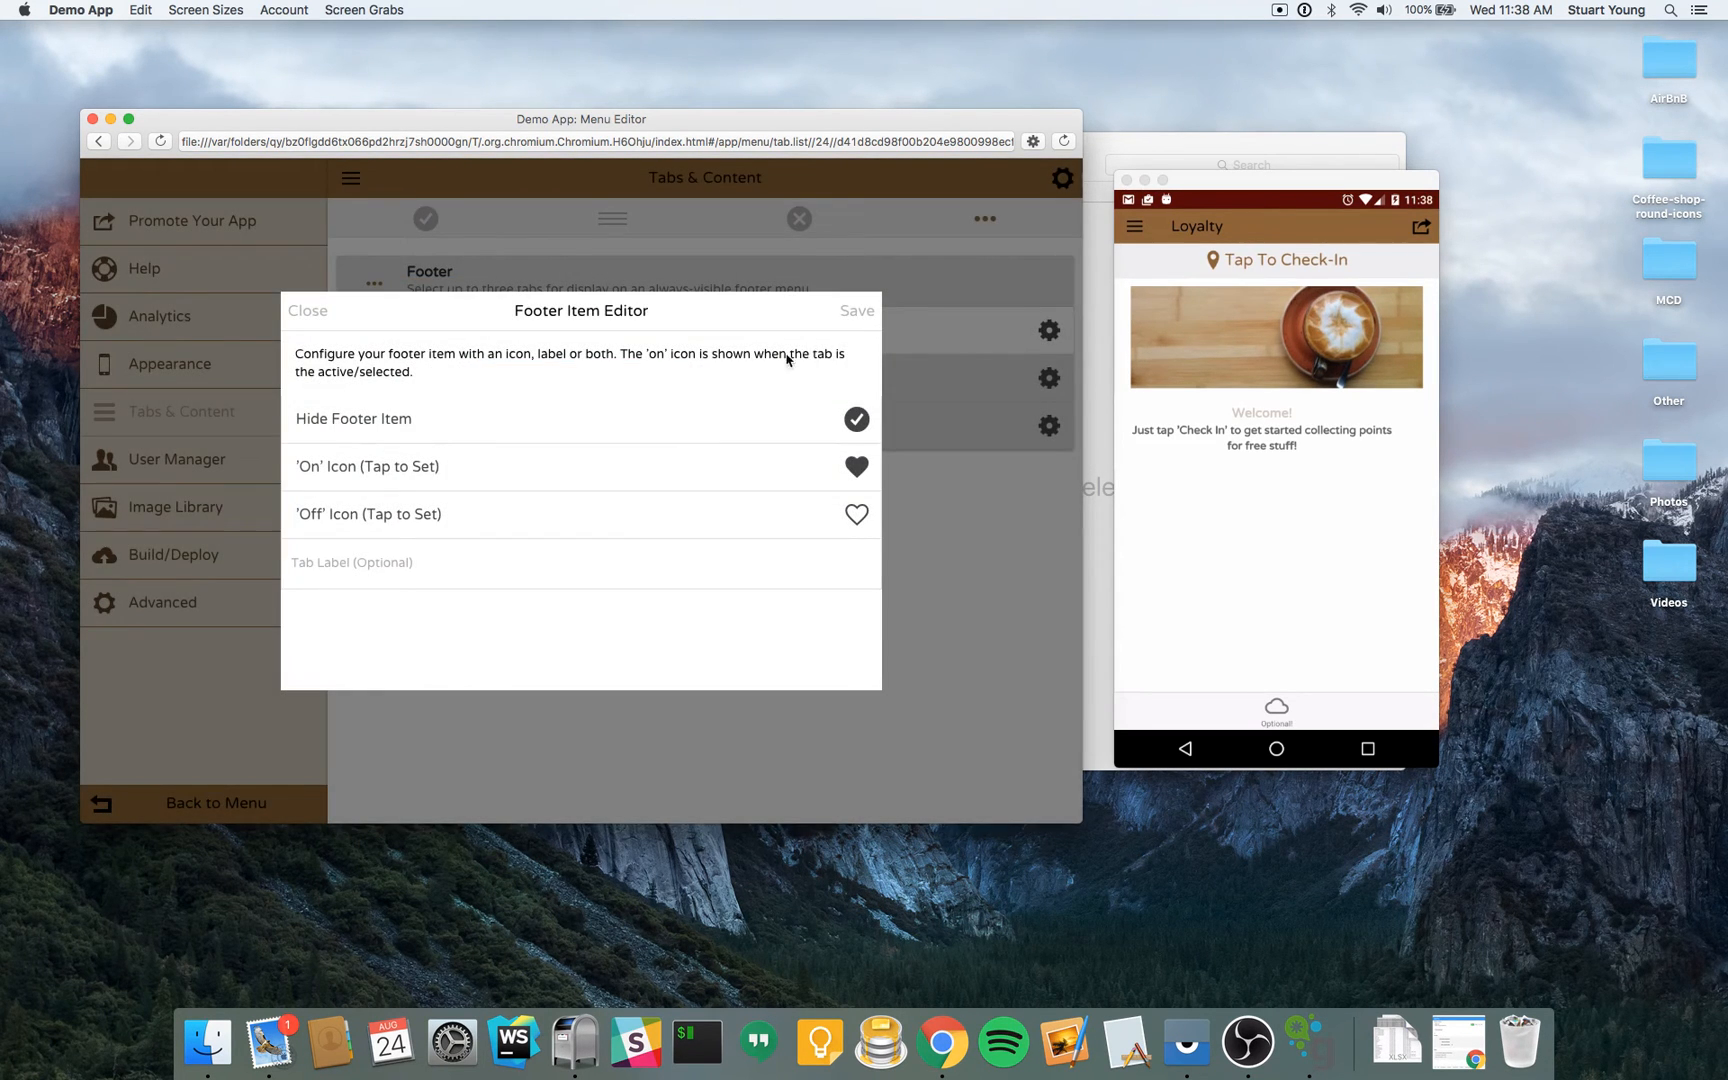
pyautogui.click(848, 314)
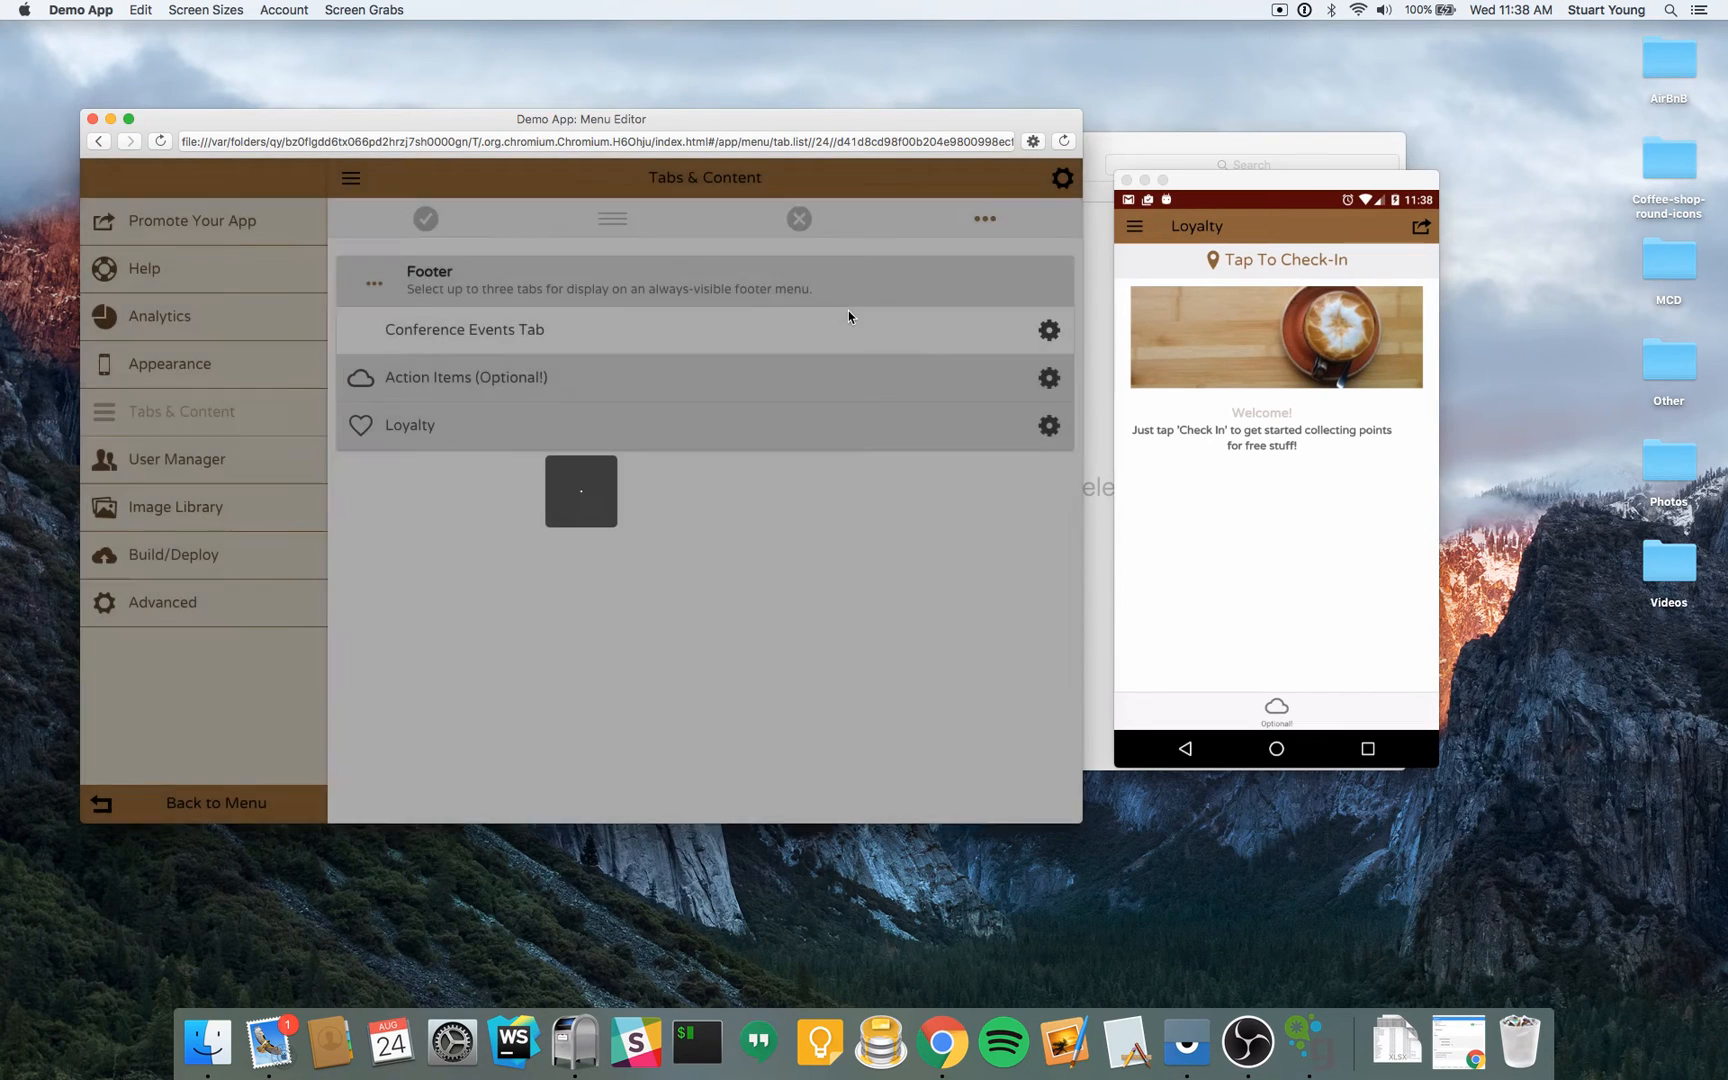
# - Switch to Vysor, refresh the phone app's side menu and test moving between Action Items and Loyalty with the footer icons
pyautogui.click(1190, 565)
pyautogui.click(1136, 229)
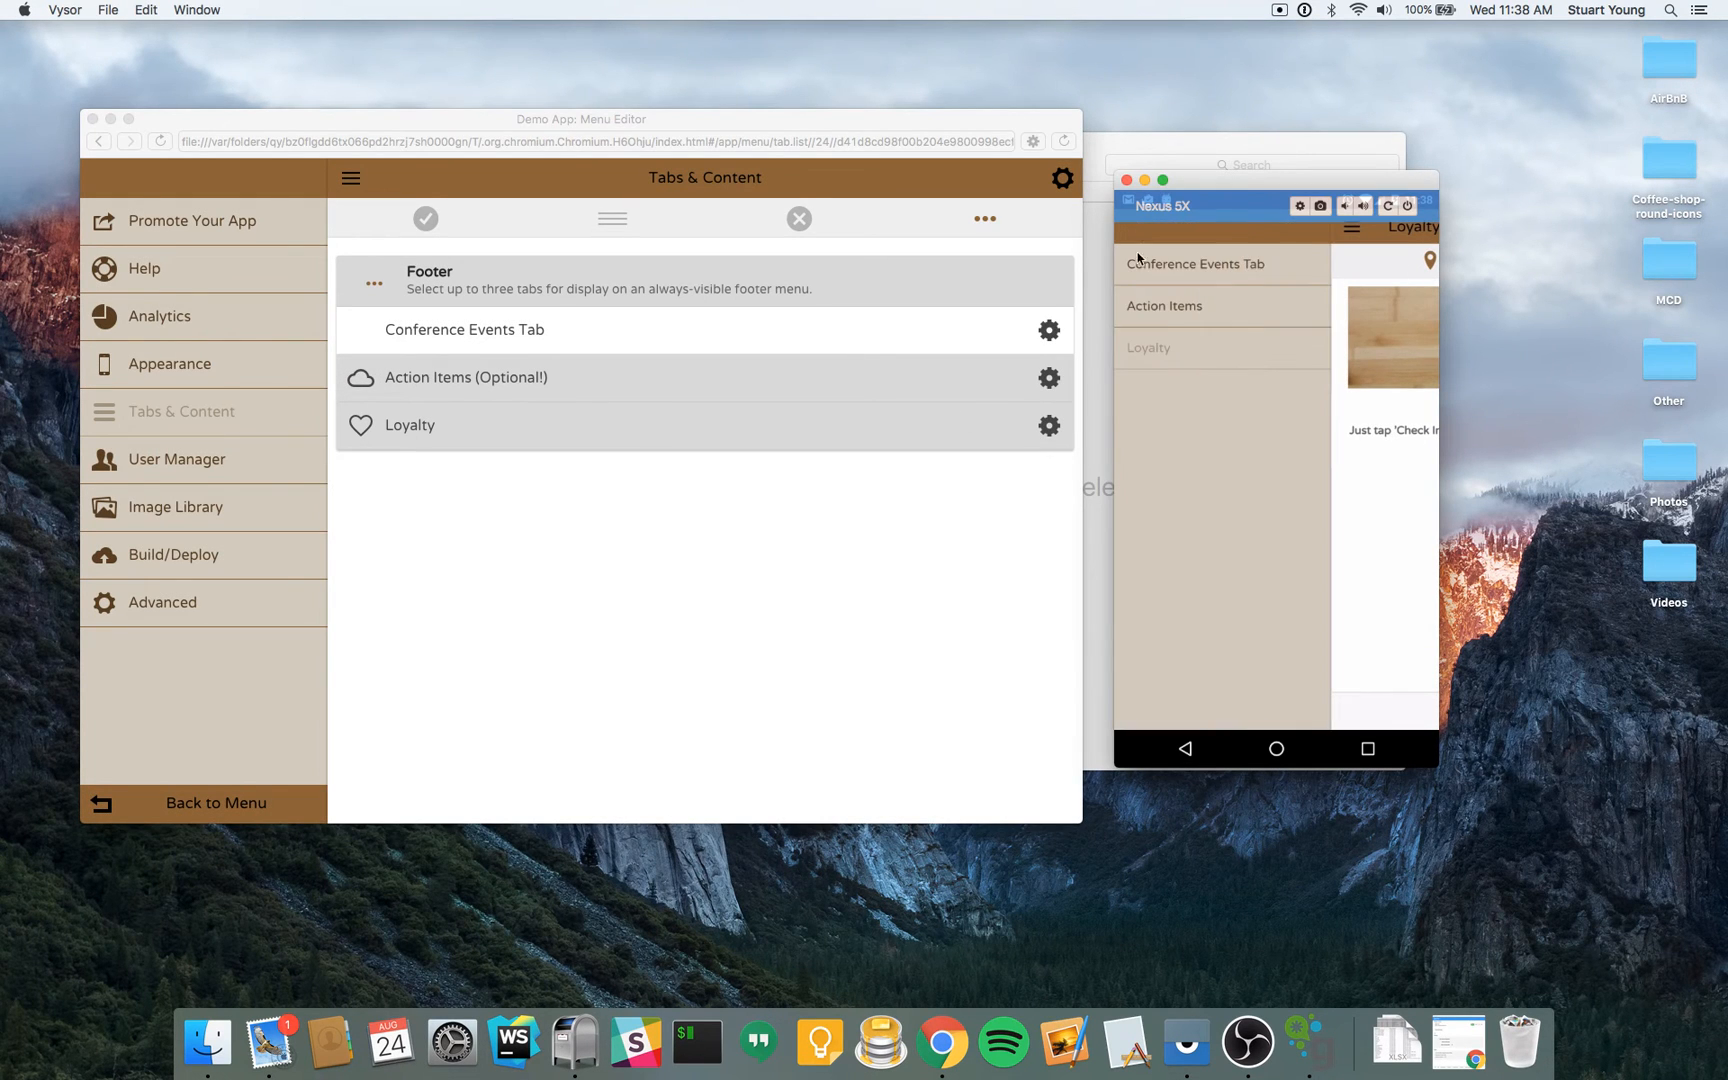
pyautogui.moveTo(1158, 637); pyautogui.dragTo(1158, 638)
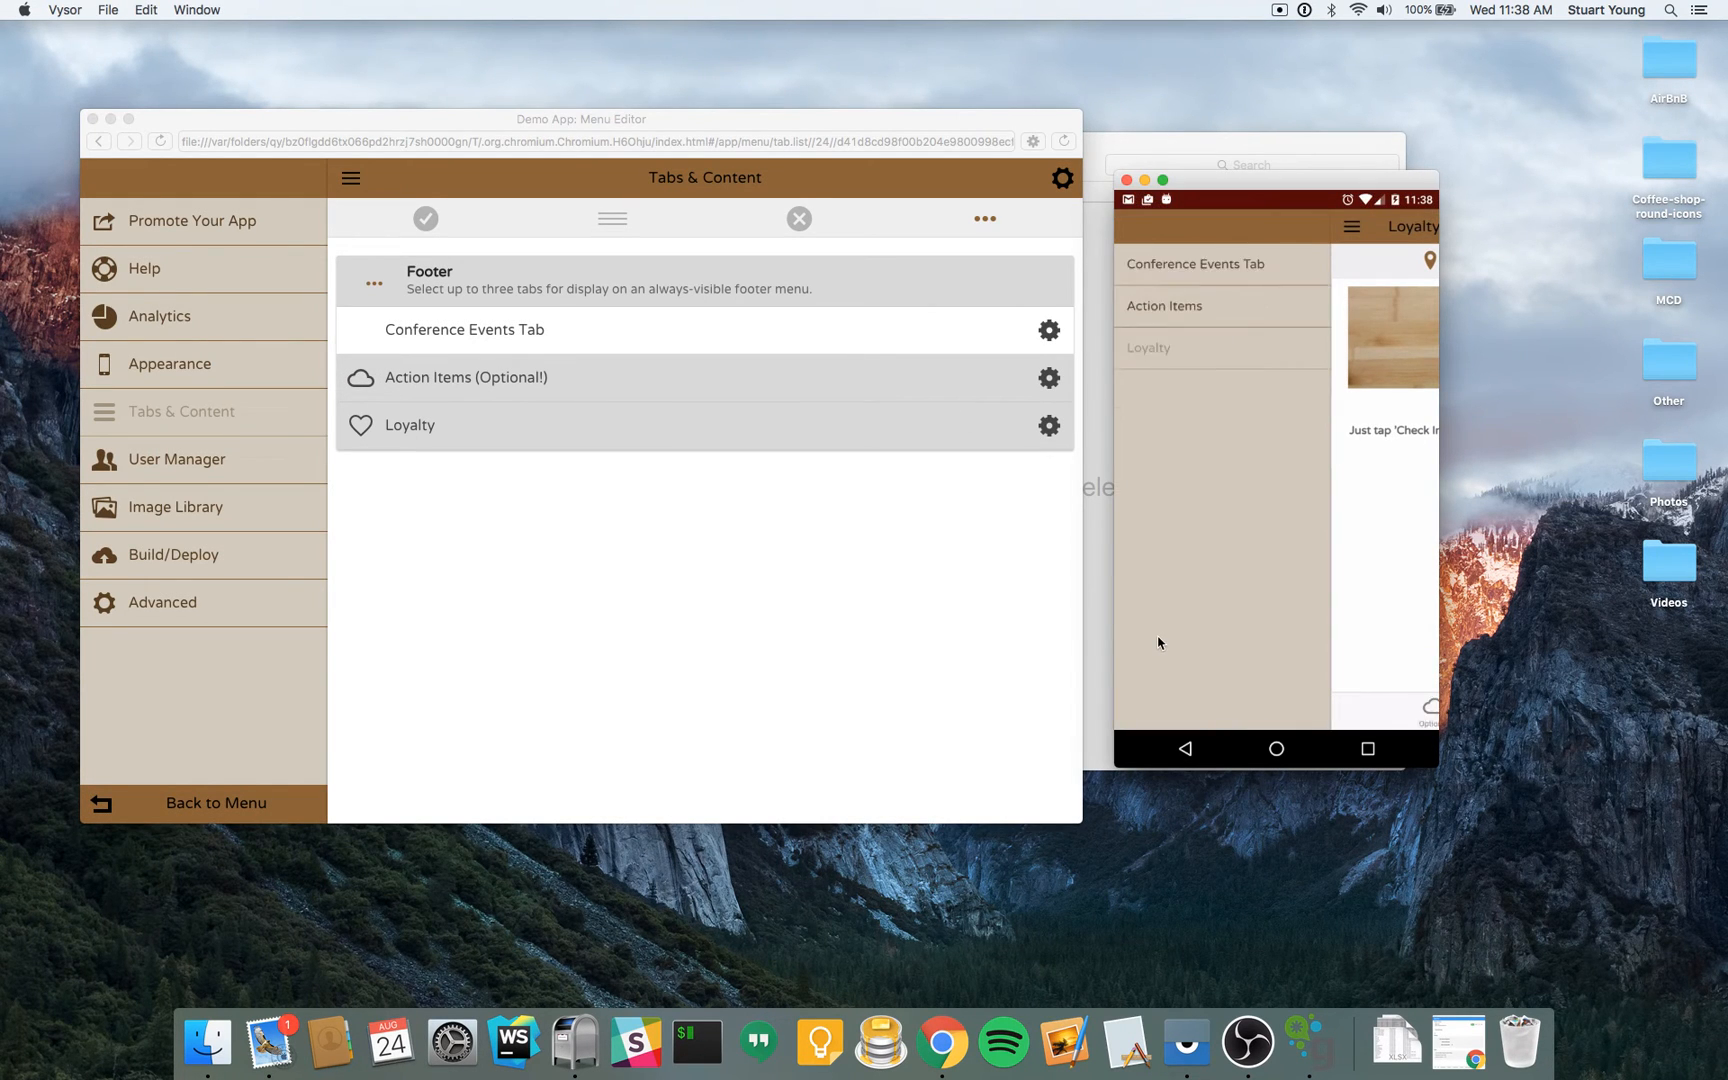
pyautogui.click(1360, 580)
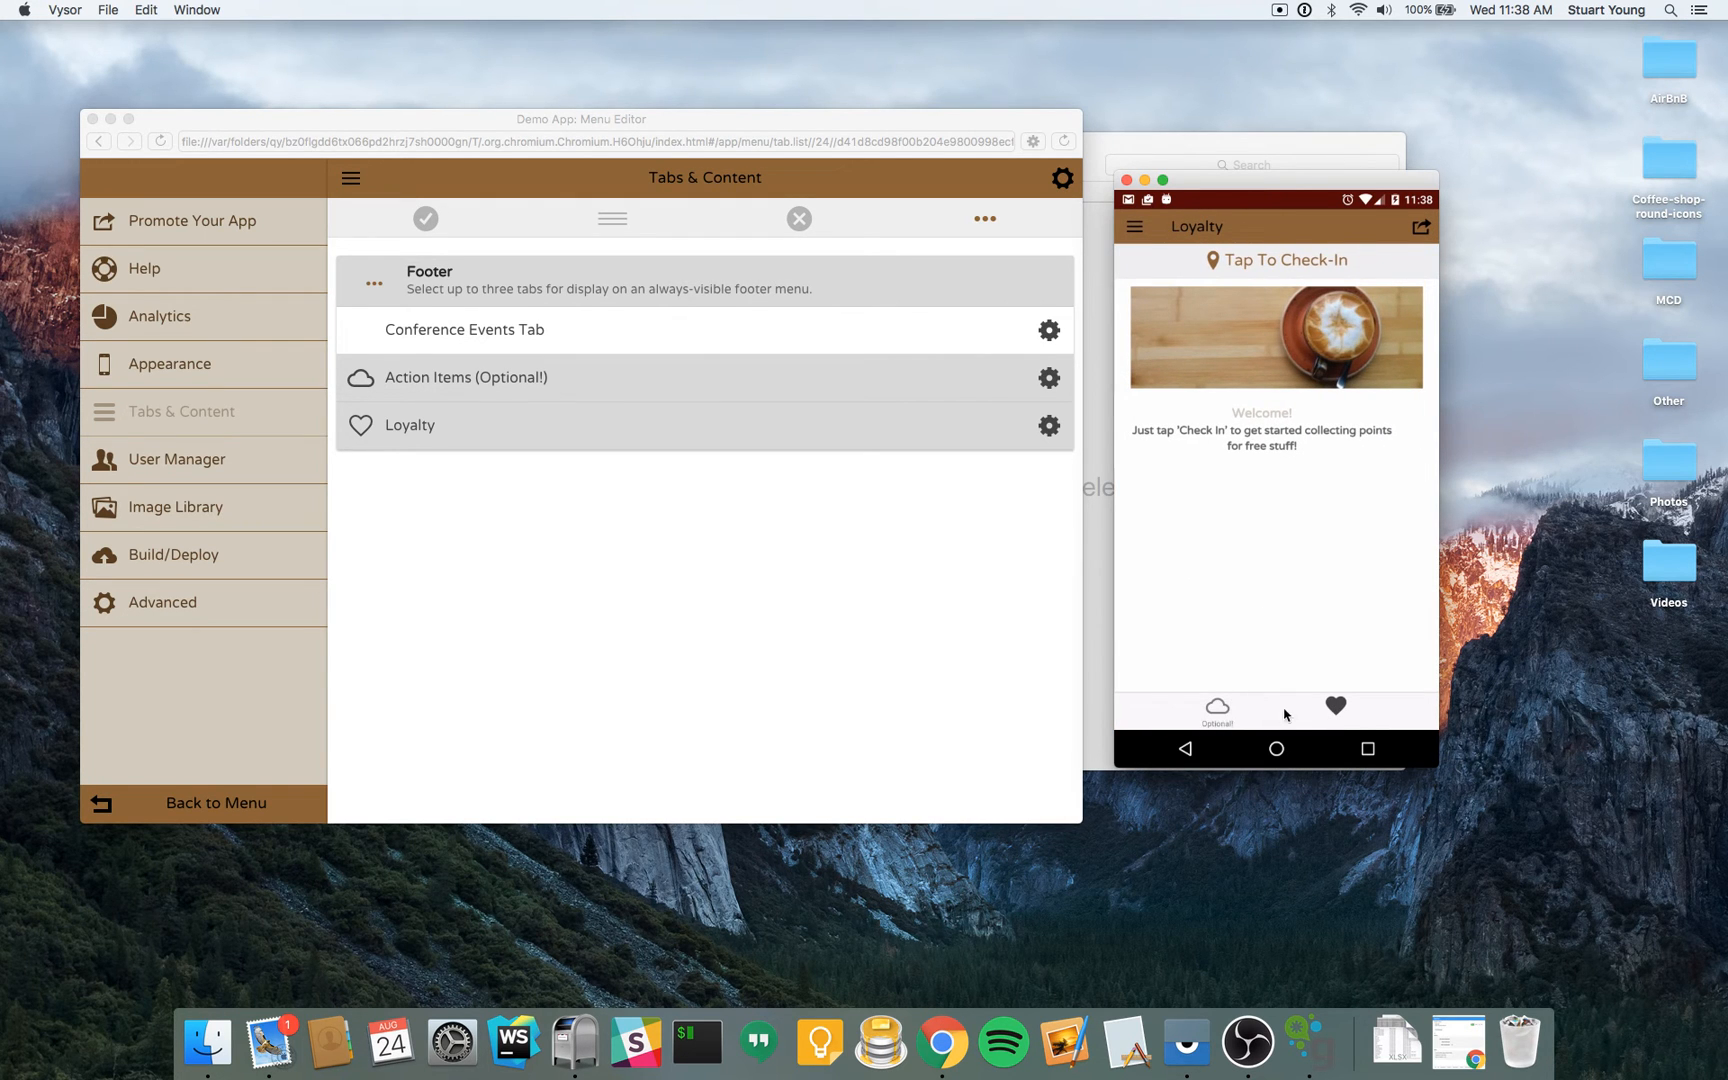
pyautogui.click(1214, 708)
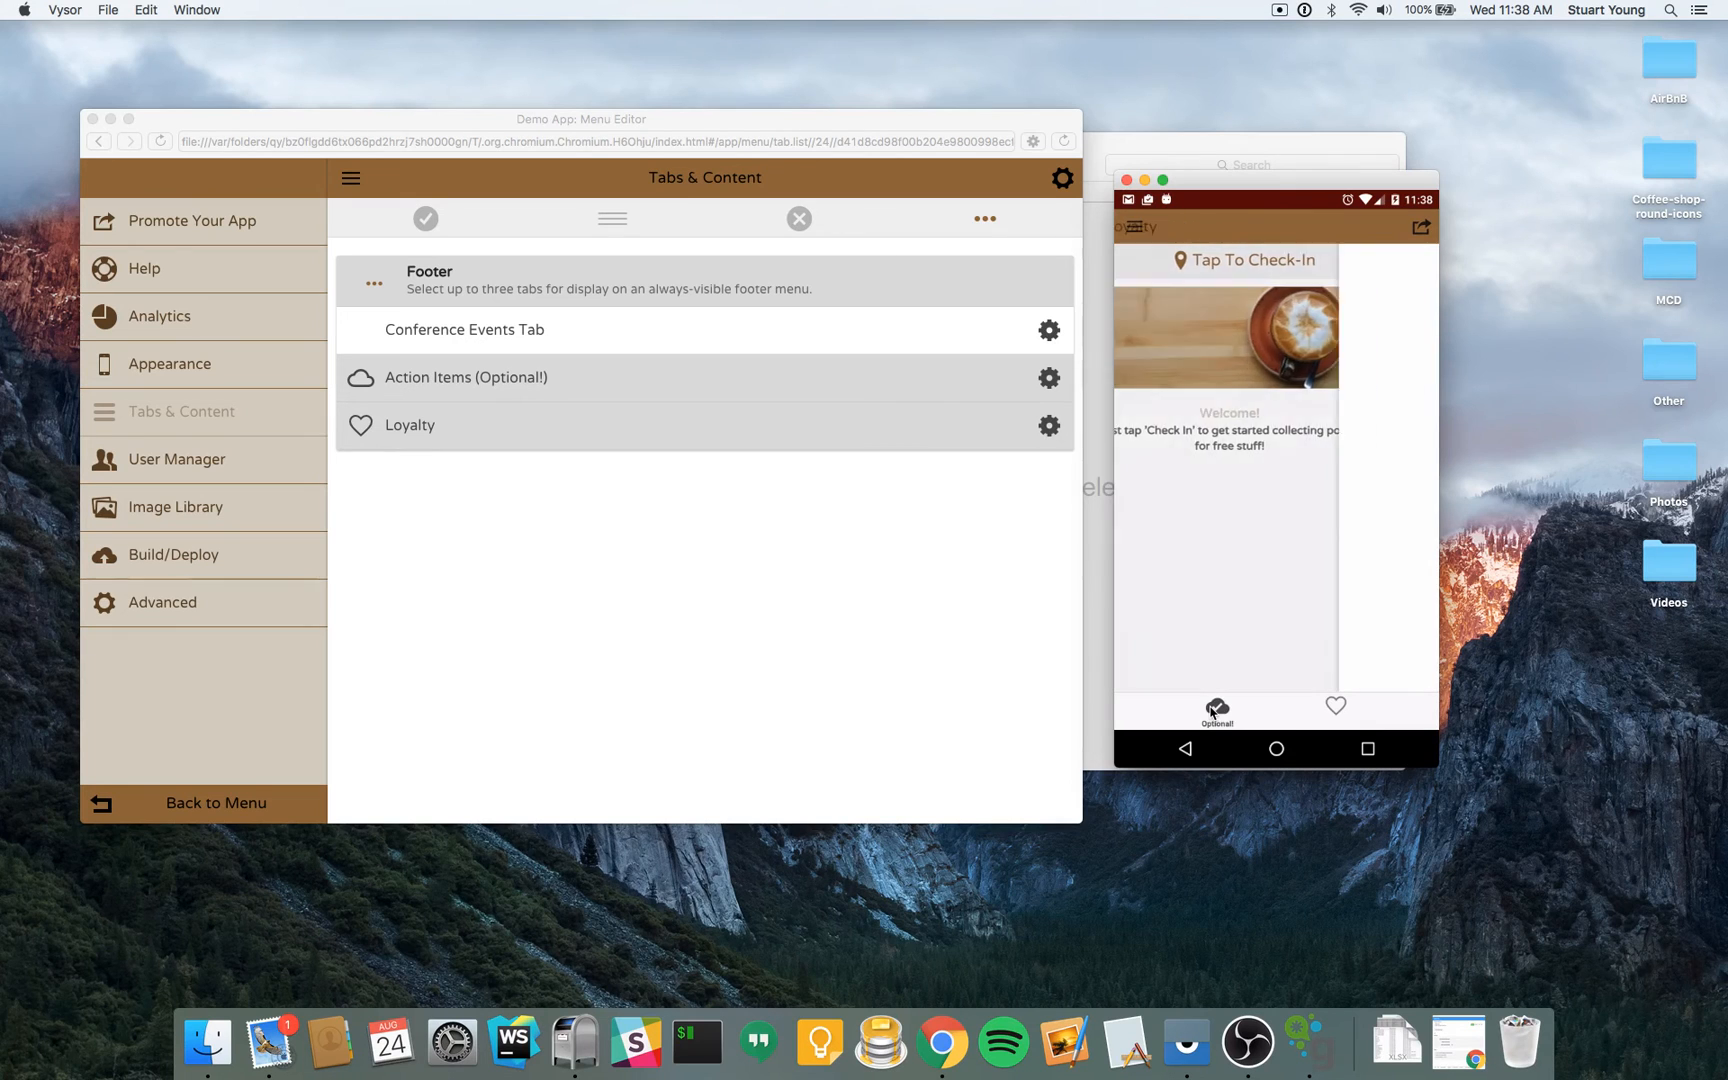
pyautogui.click(1352, 711)
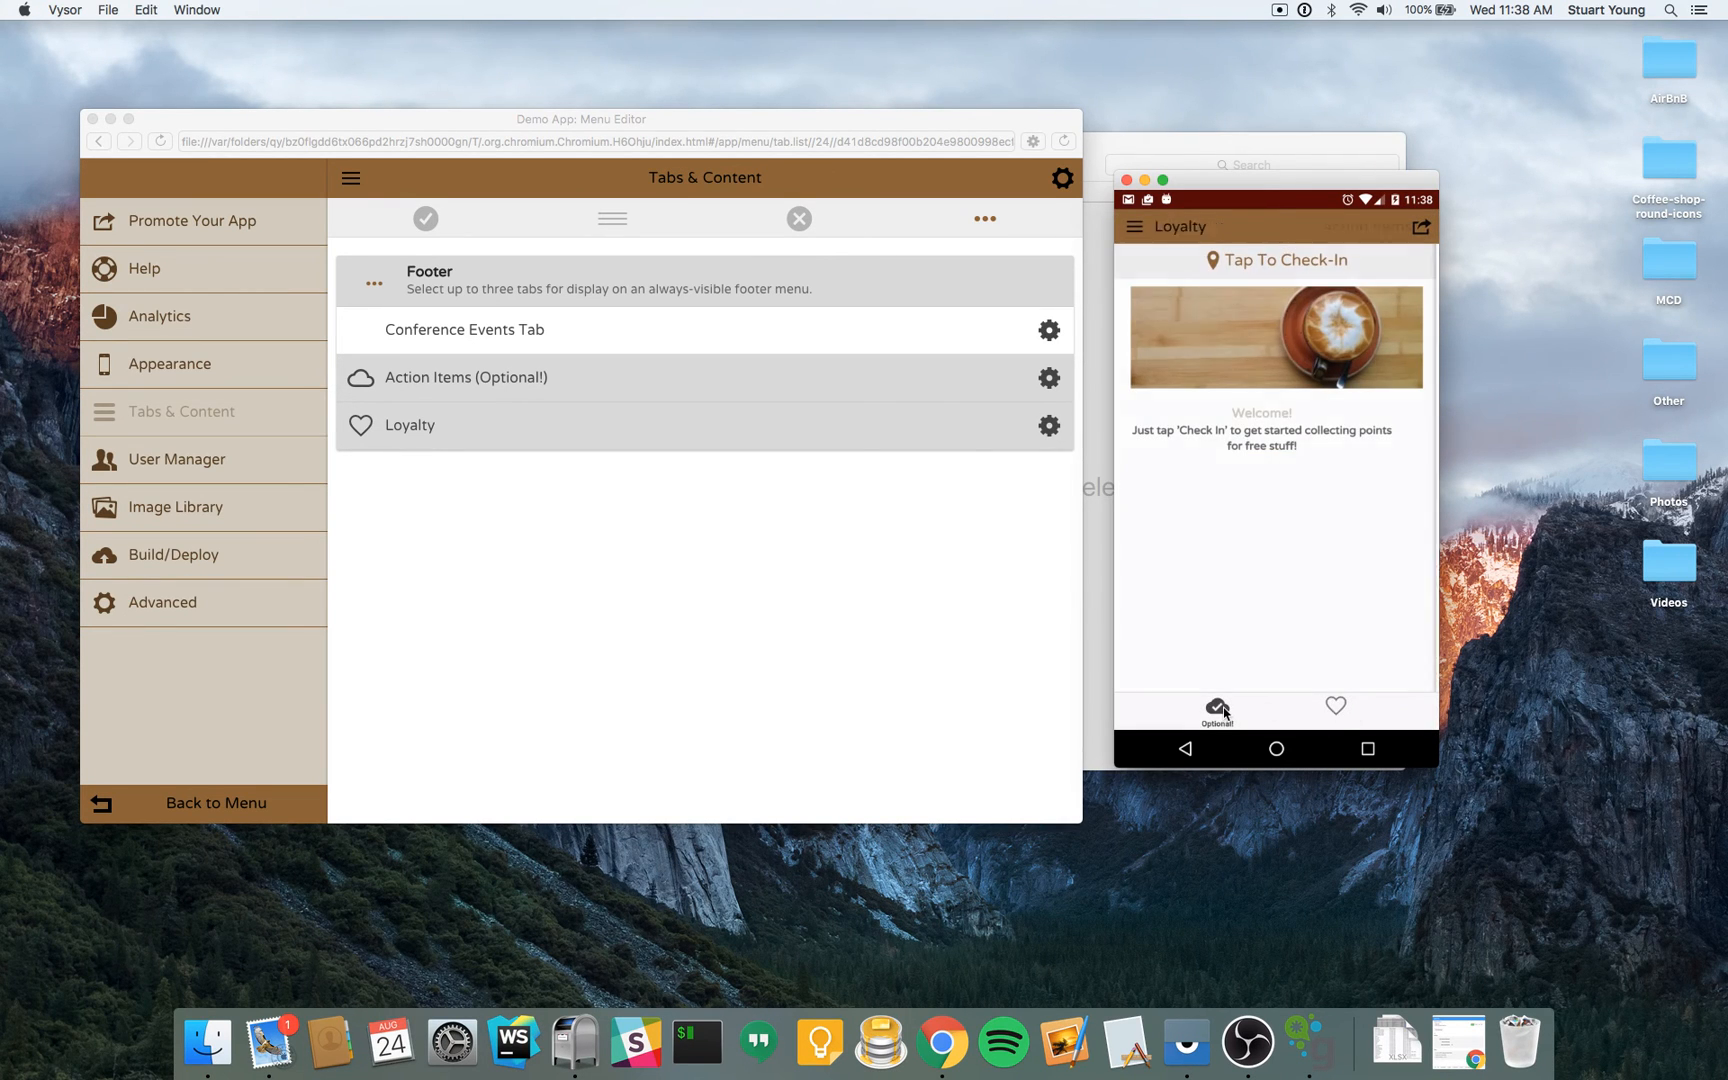
pyautogui.click(1222, 710)
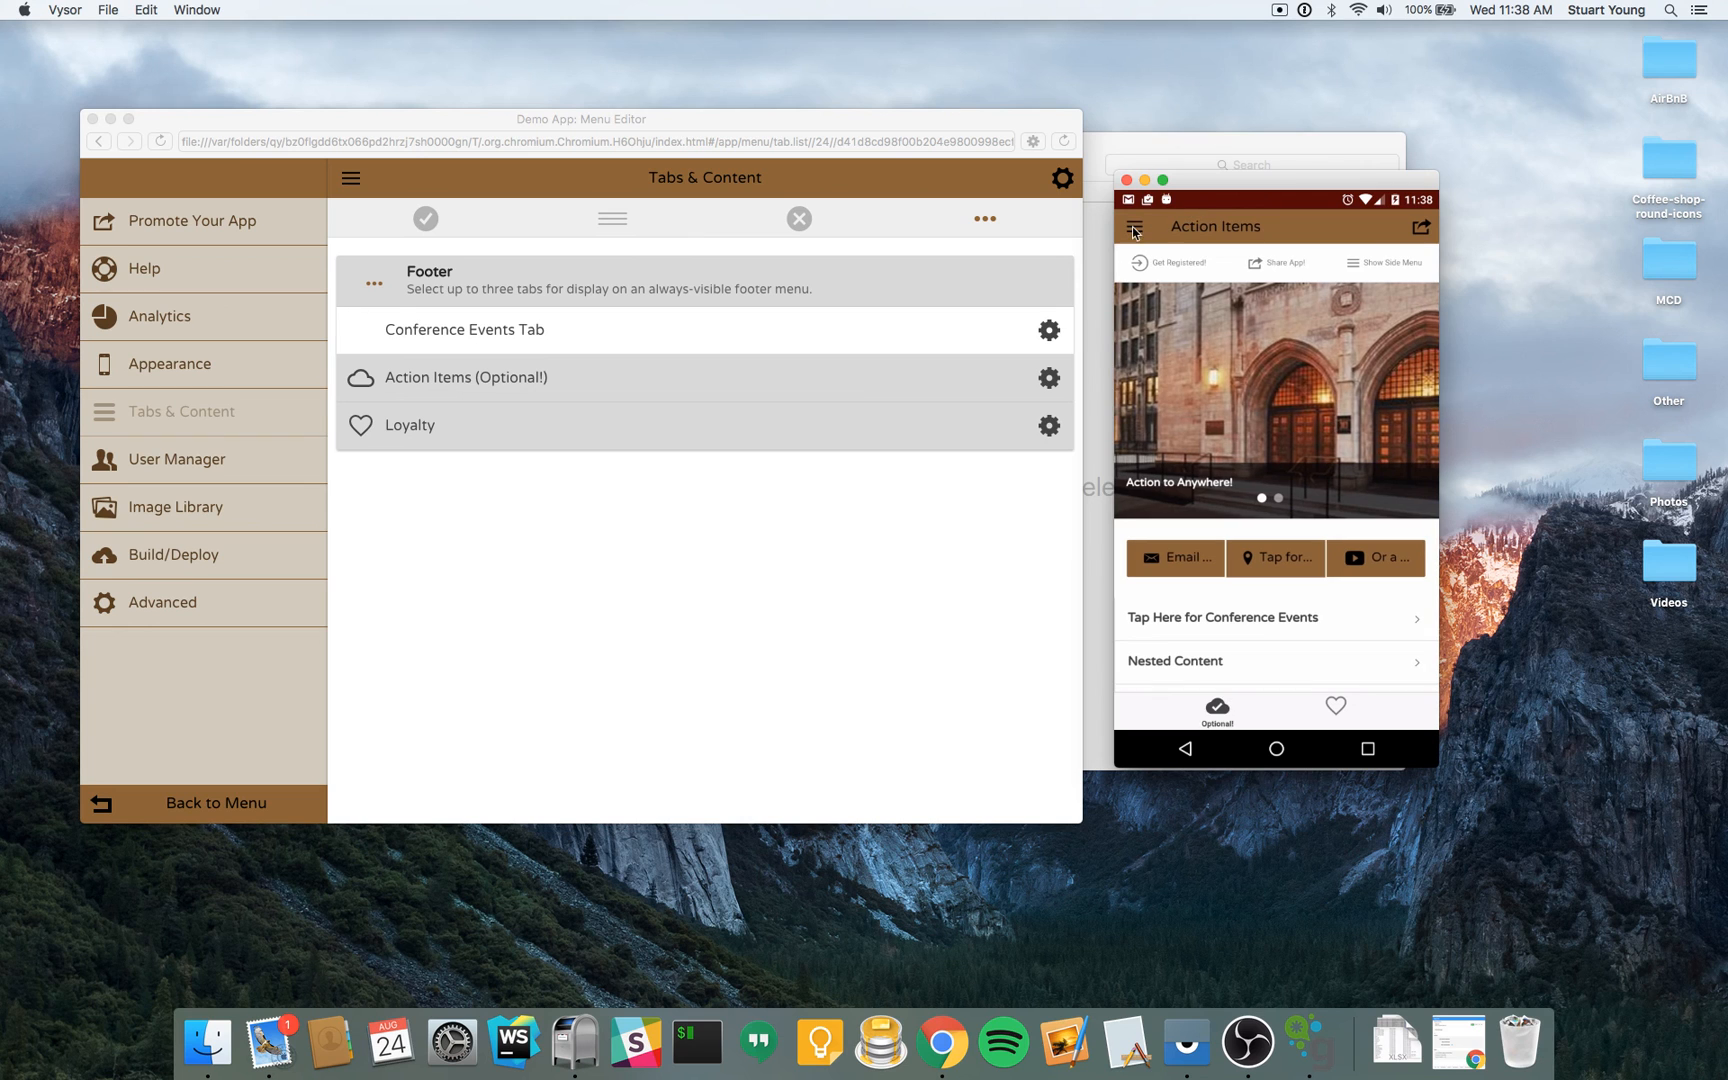